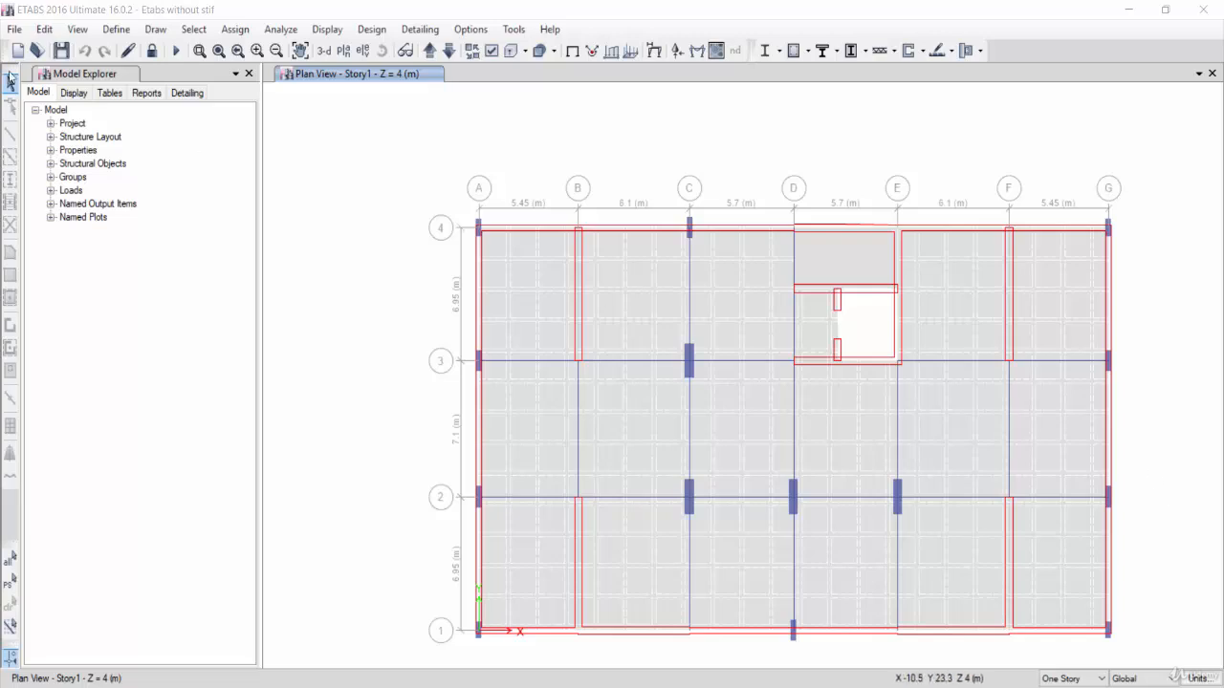
Set up an export of Story1 as a SAFE V12 .f2k file with floor loads only
click(15, 29)
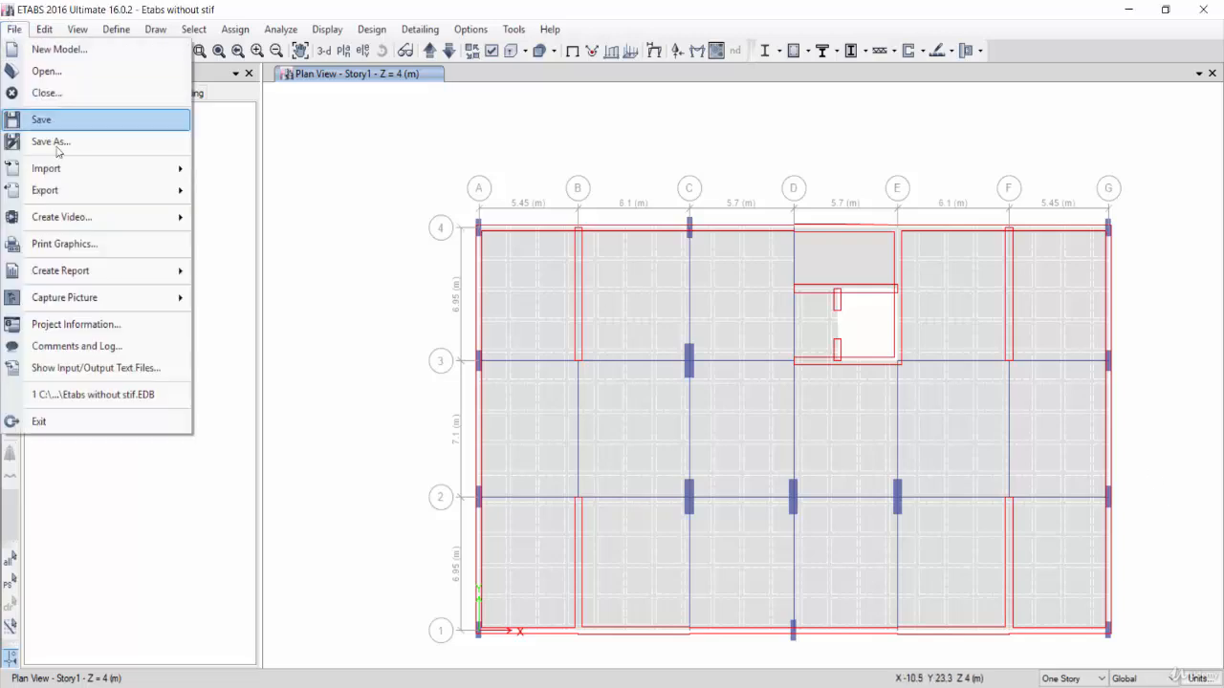
mouse_move(68, 194)
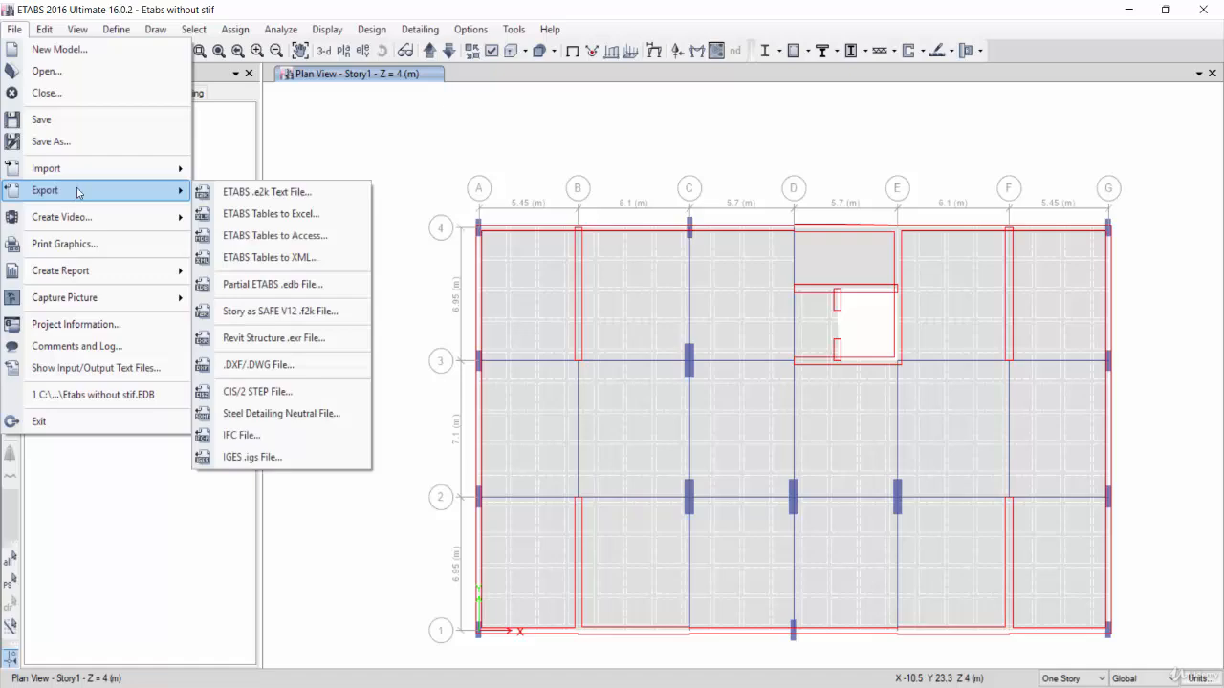
click(285, 312)
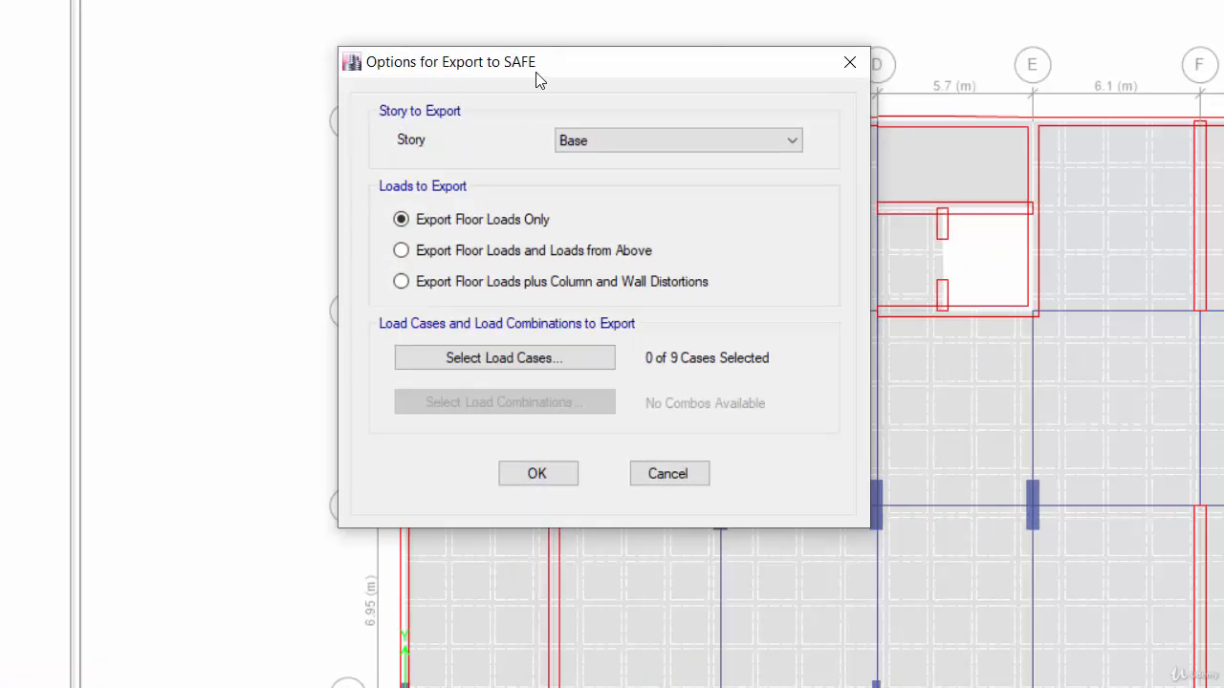
drag(565, 197, 514, 202)
drag(460, 84, 549, 122)
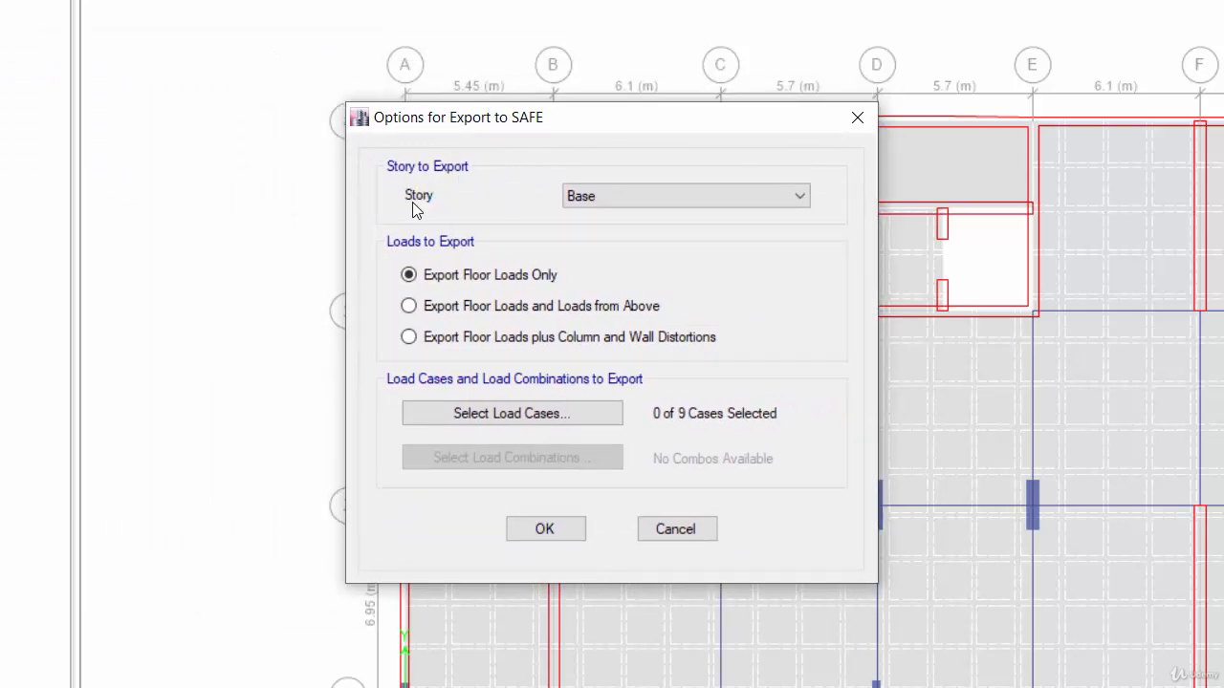
drag(506, 128, 68, 103)
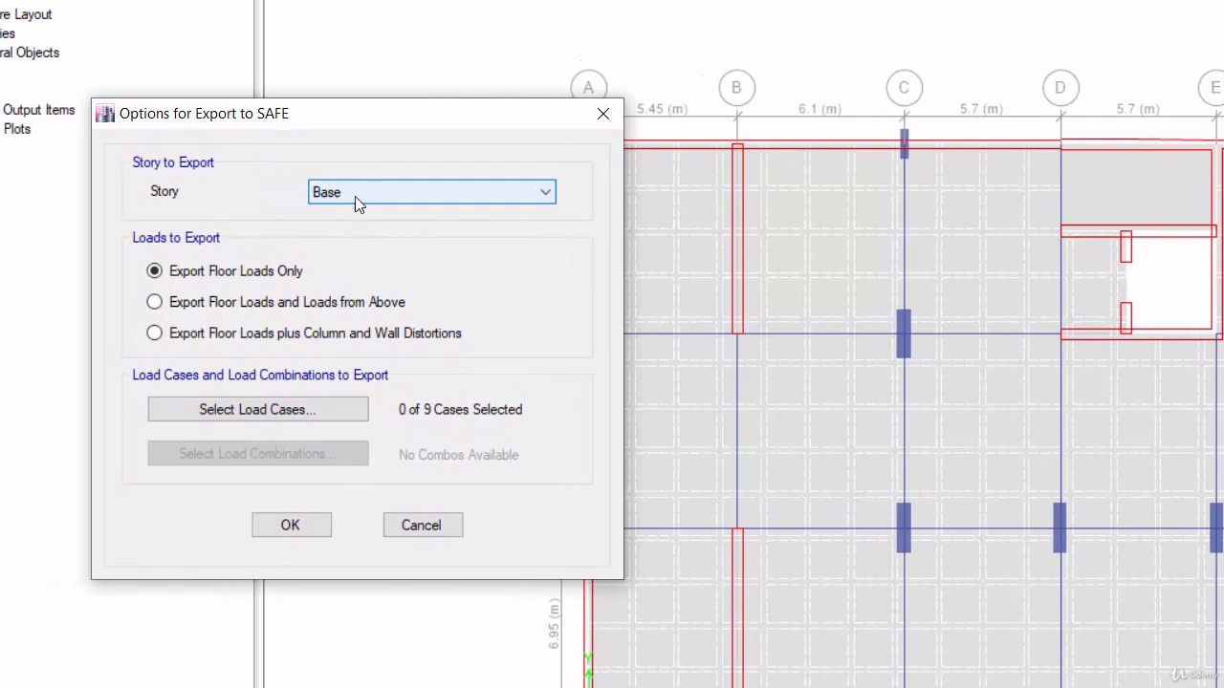
click(250, 306)
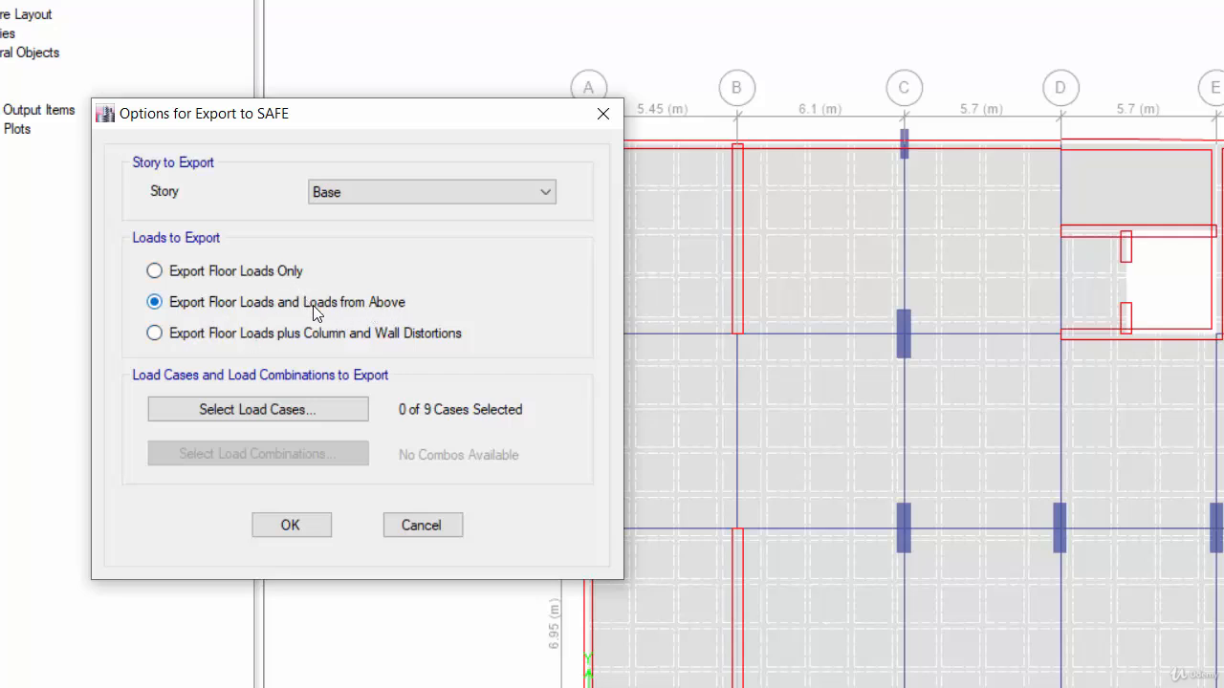
click(208, 275)
click(335, 193)
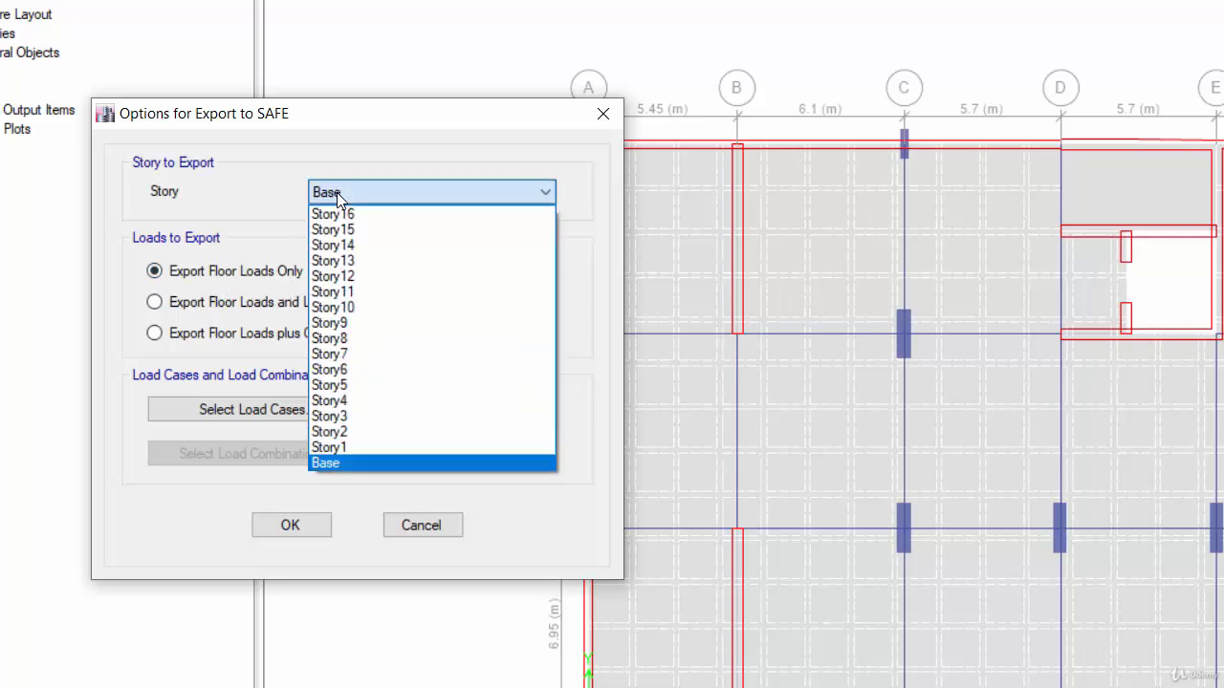
click(348, 449)
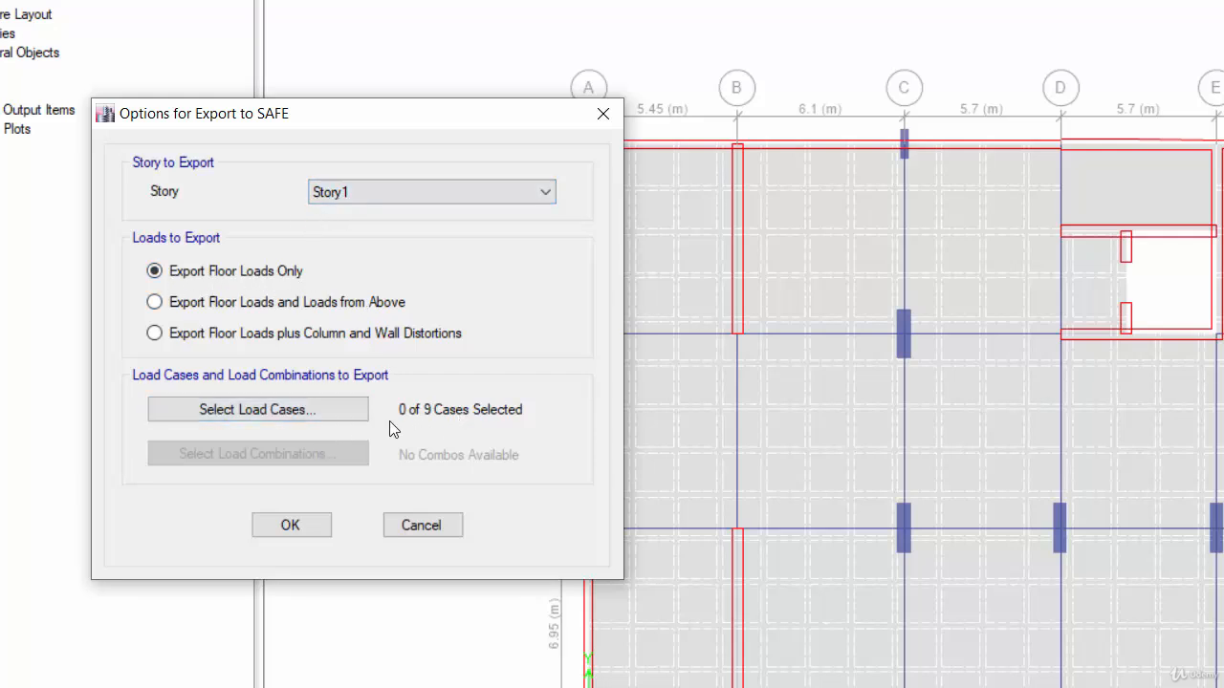
Include the Dead and Live load cases in the SAFE export and accept the export options
click(307, 417)
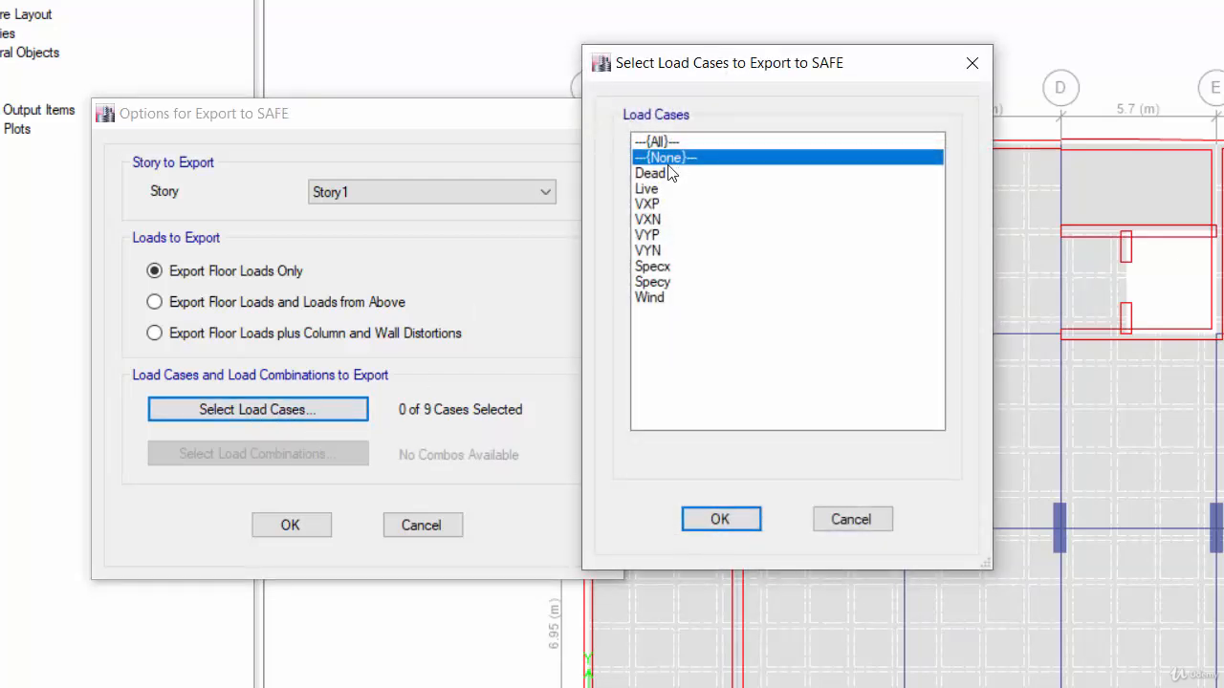
drag(666, 176, 667, 190)
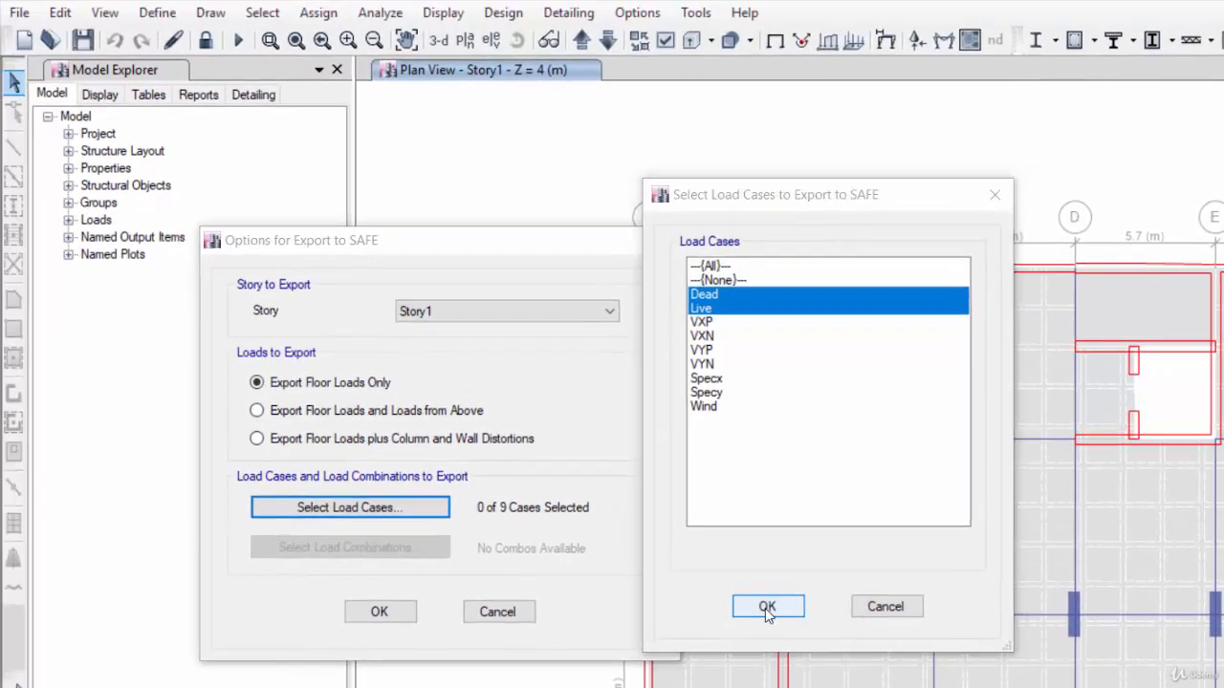
click(720, 519)
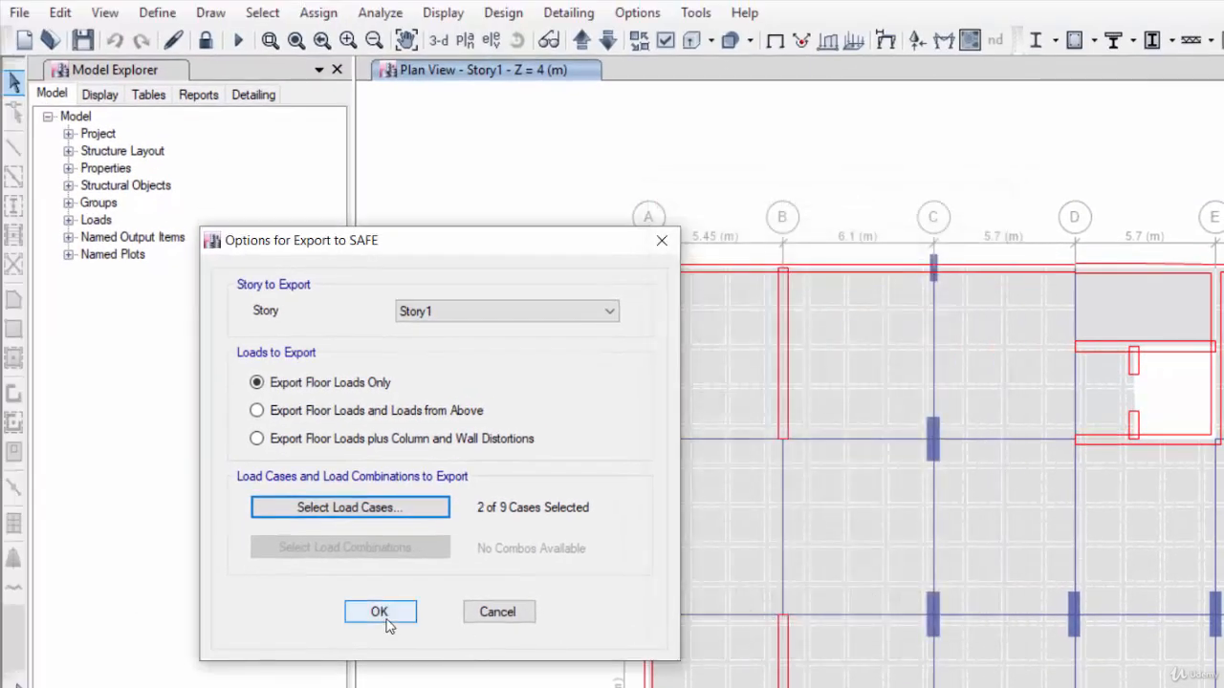
click(392, 616)
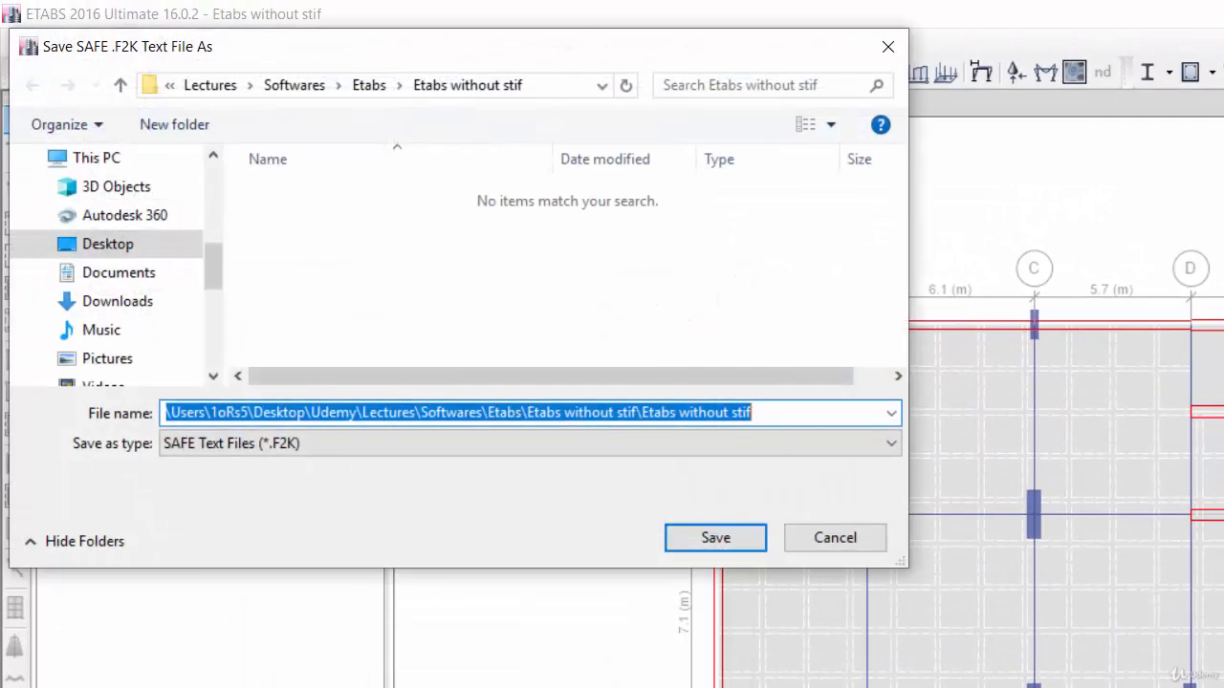
Create a folder named Waffle Slab Type 1 in the Safe folder and save the F2K file there as Waffle slab type 1
right_click(351, 221)
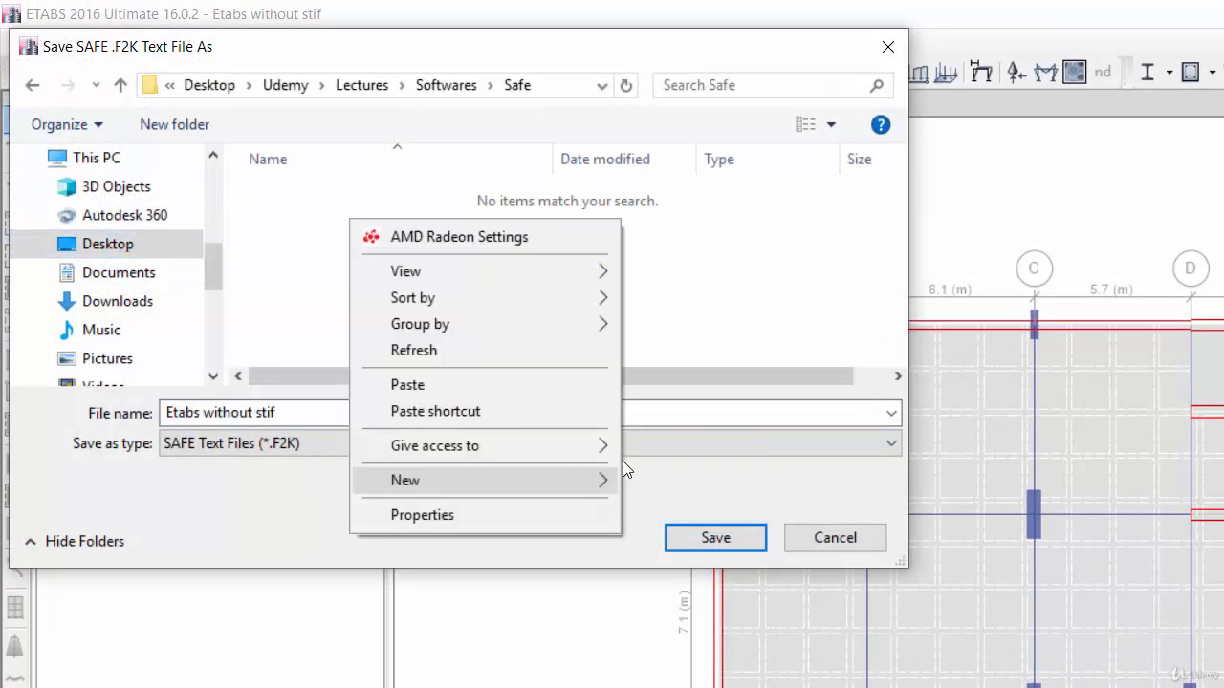
mouse_move(612, 480)
click(671, 482)
text(W)
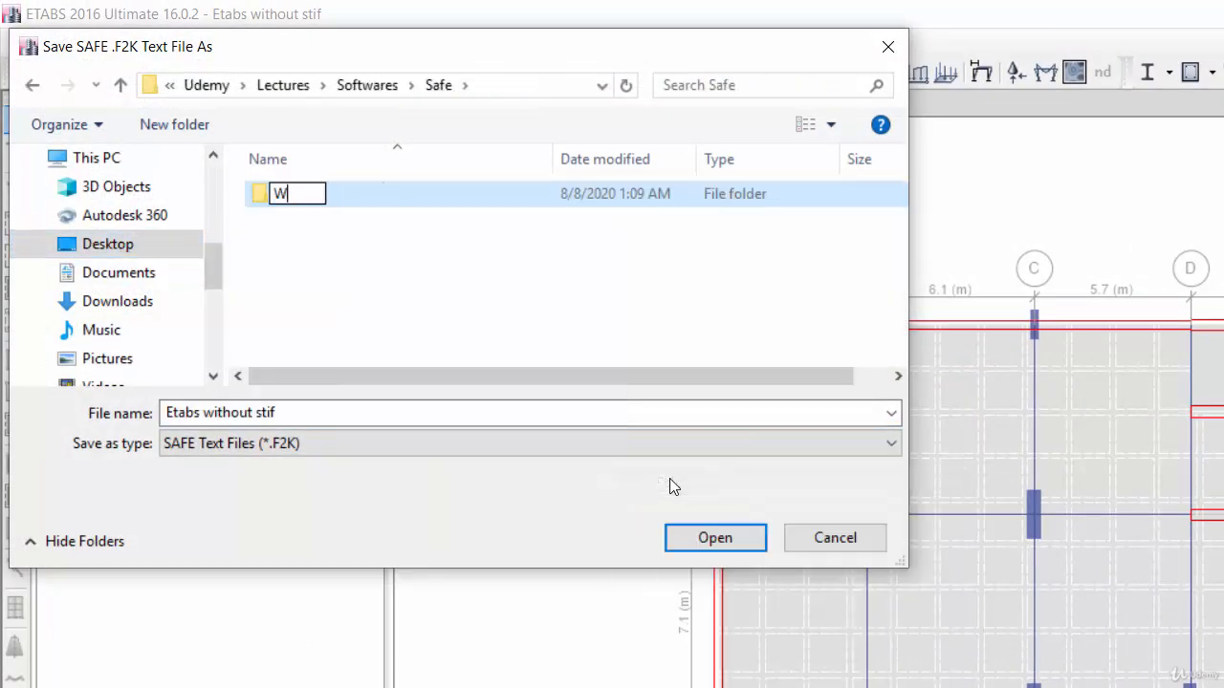
text(affle )
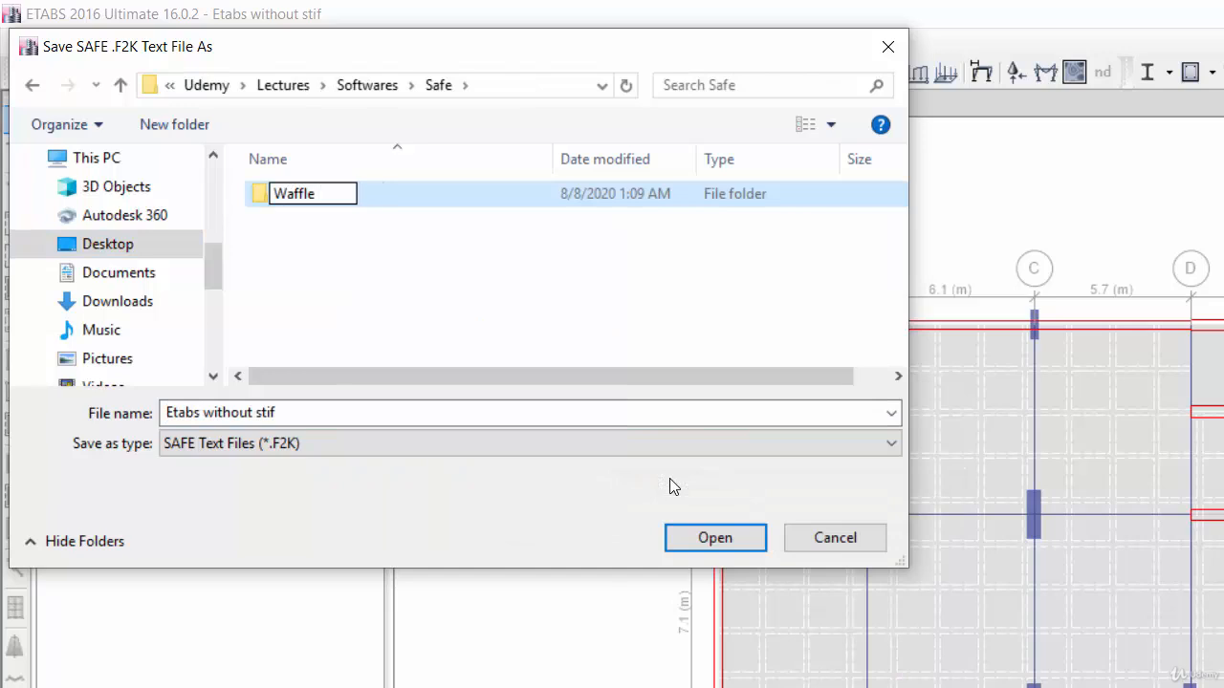
text(Slab Type 1)
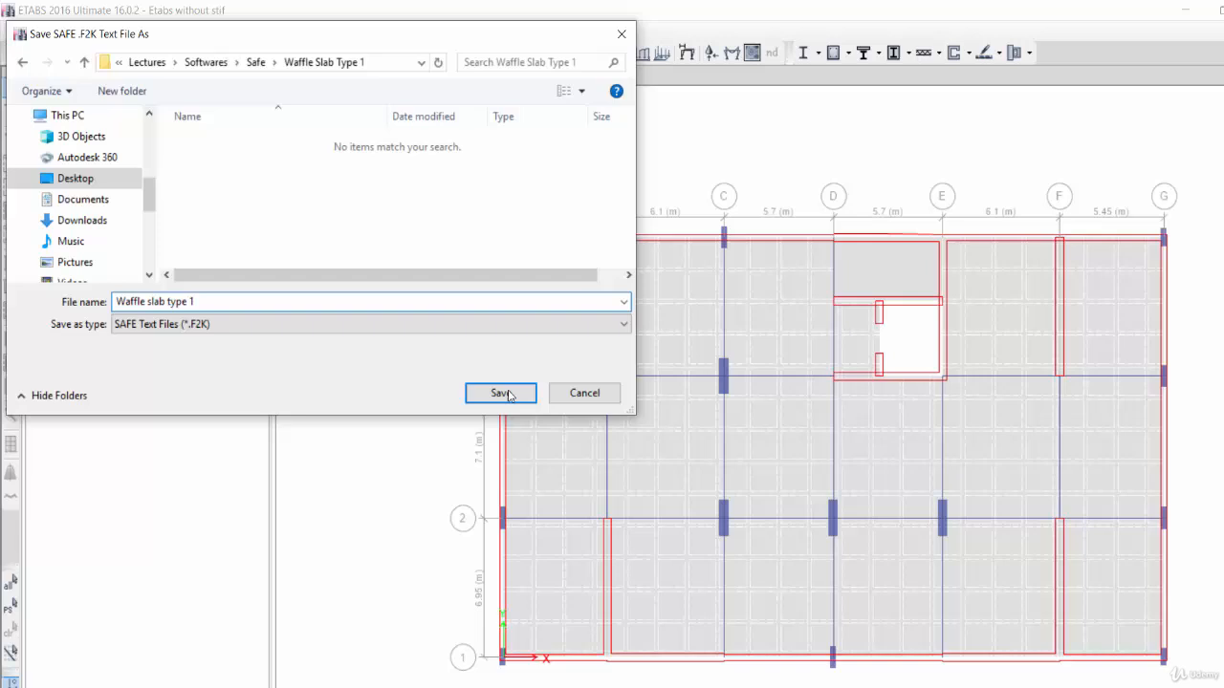
click(503, 393)
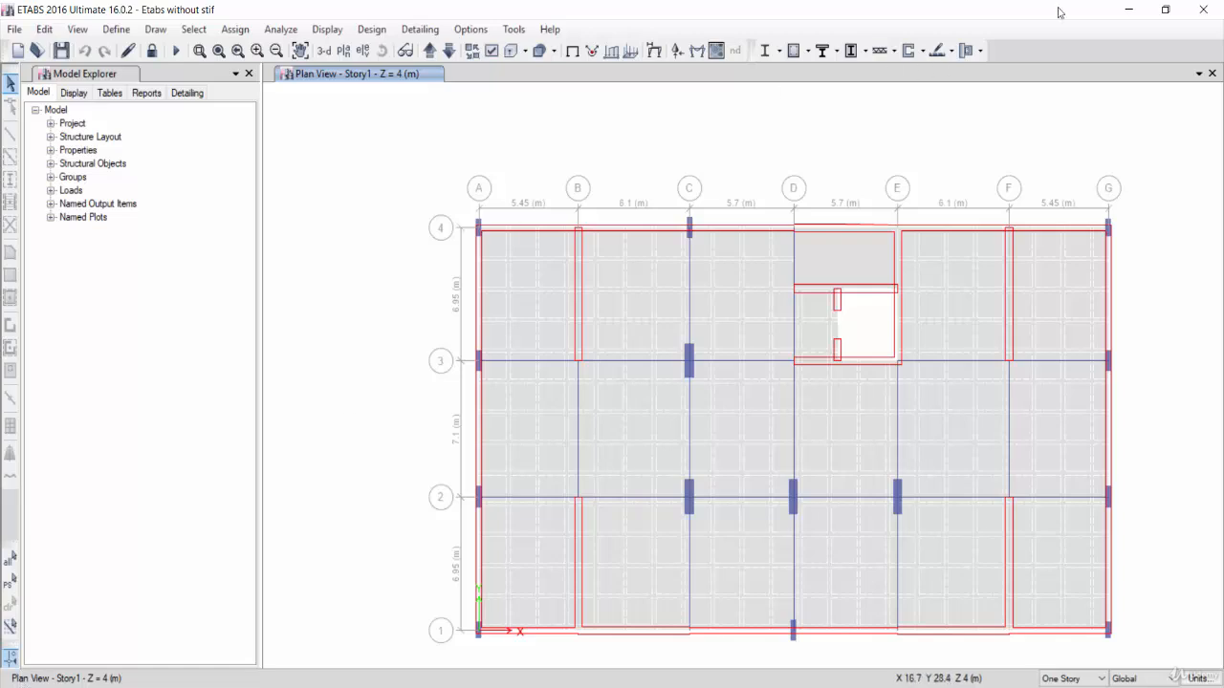
Switch to SAFE 2016 by launching it from the desktop, and dismiss the startup tip
click(1129, 9)
double_click(102, 601)
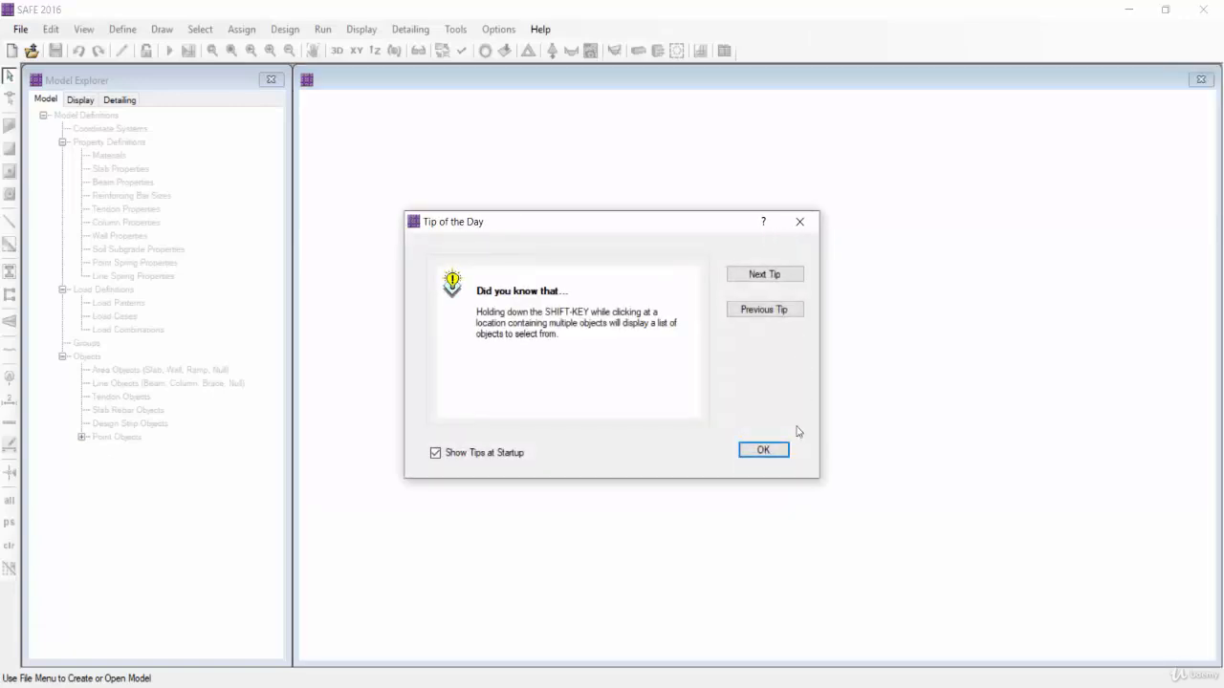
click(764, 453)
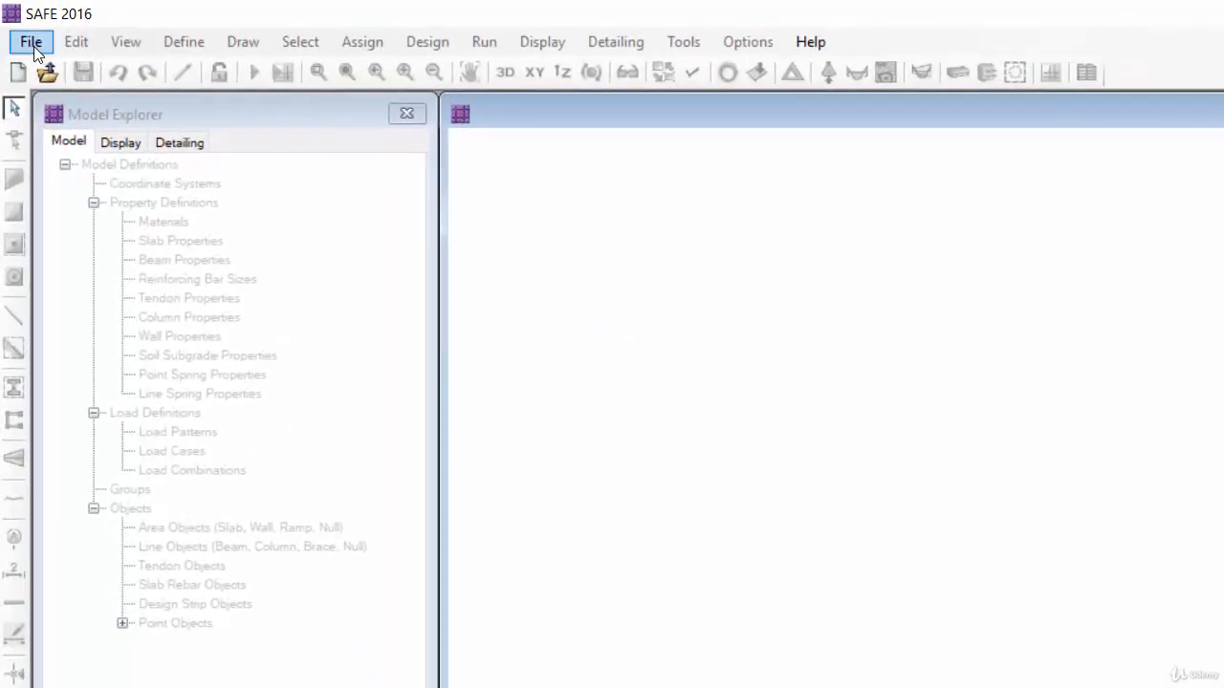
Create a new blank model with metric default units
click(32, 42)
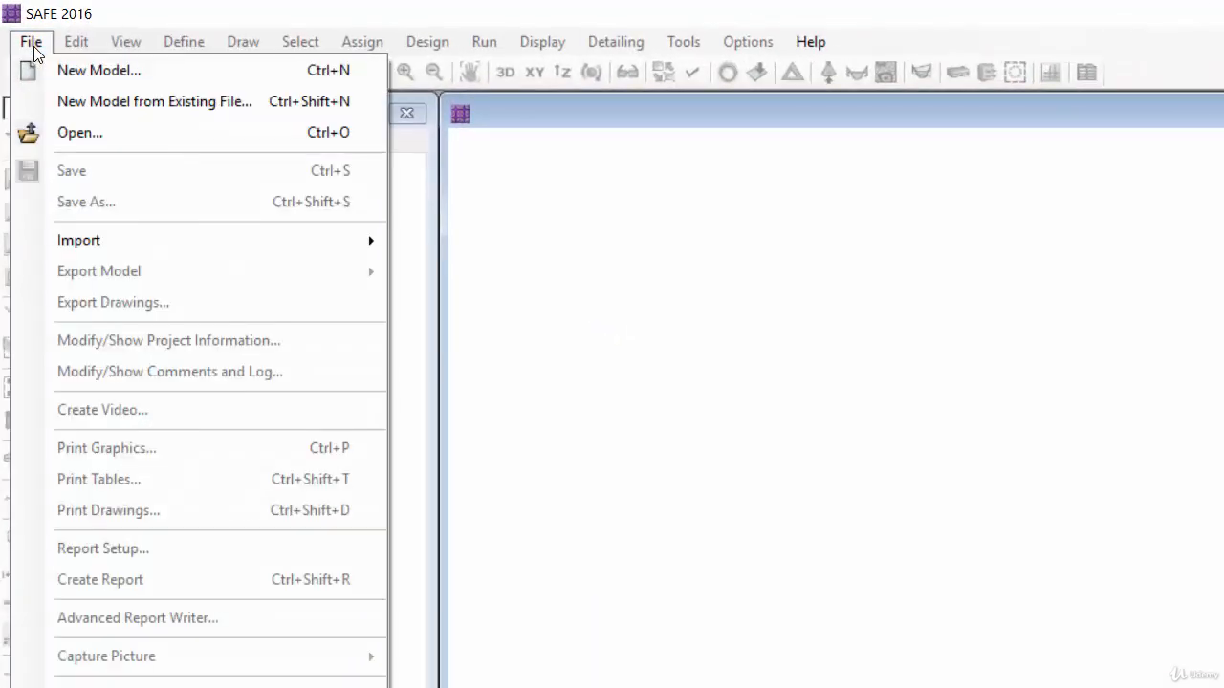
click(48, 71)
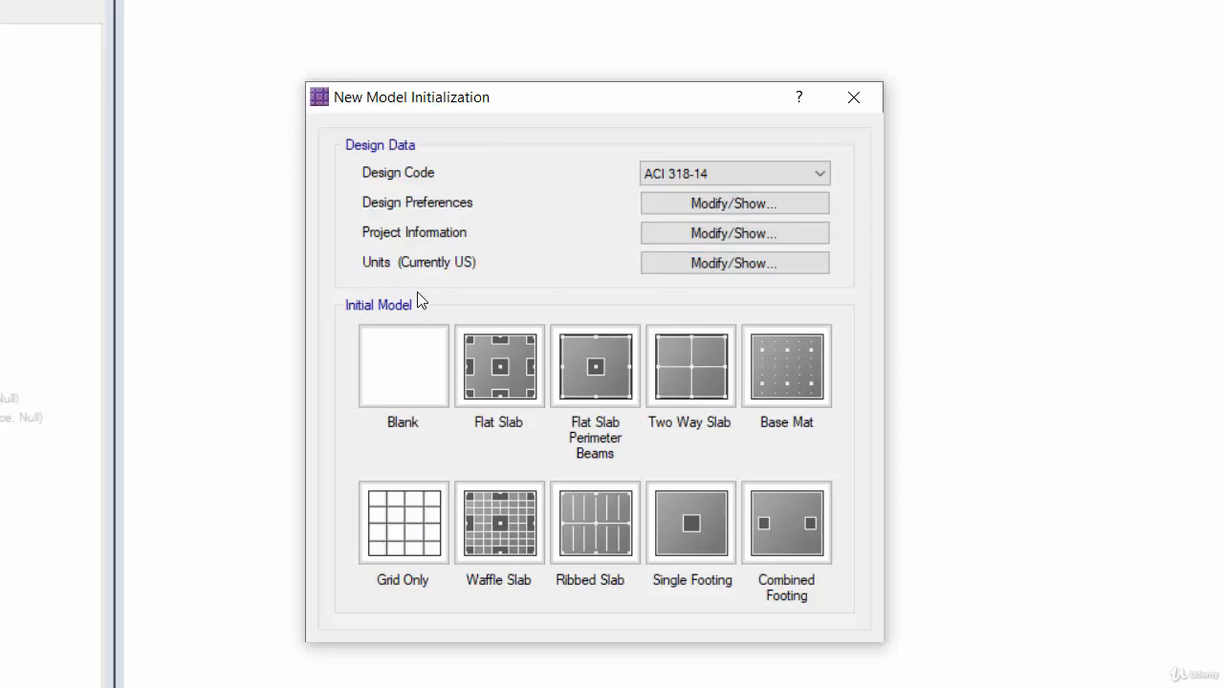
click(725, 264)
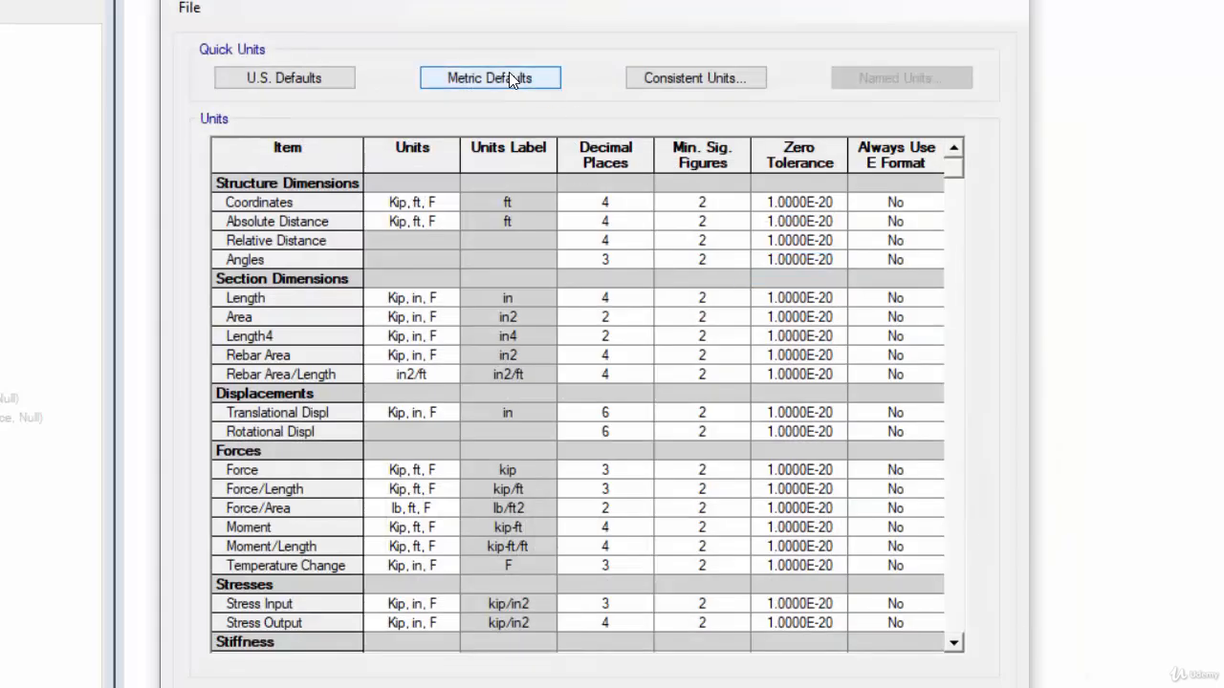
click(521, 83)
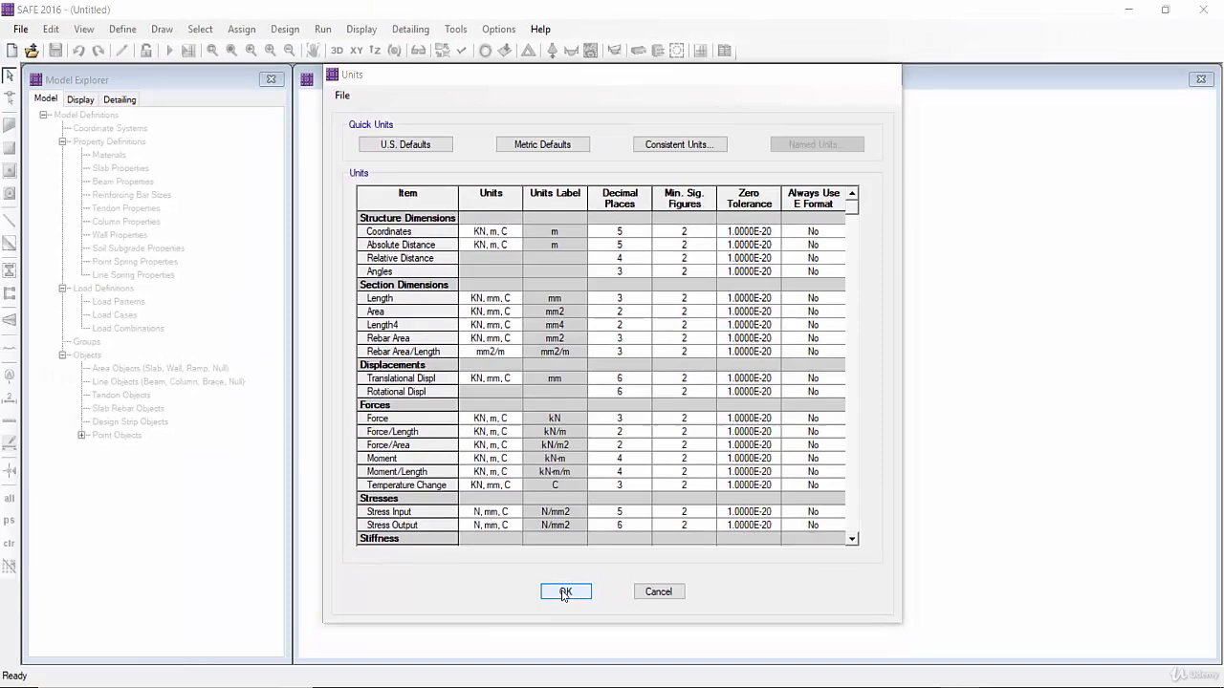
click(541, 607)
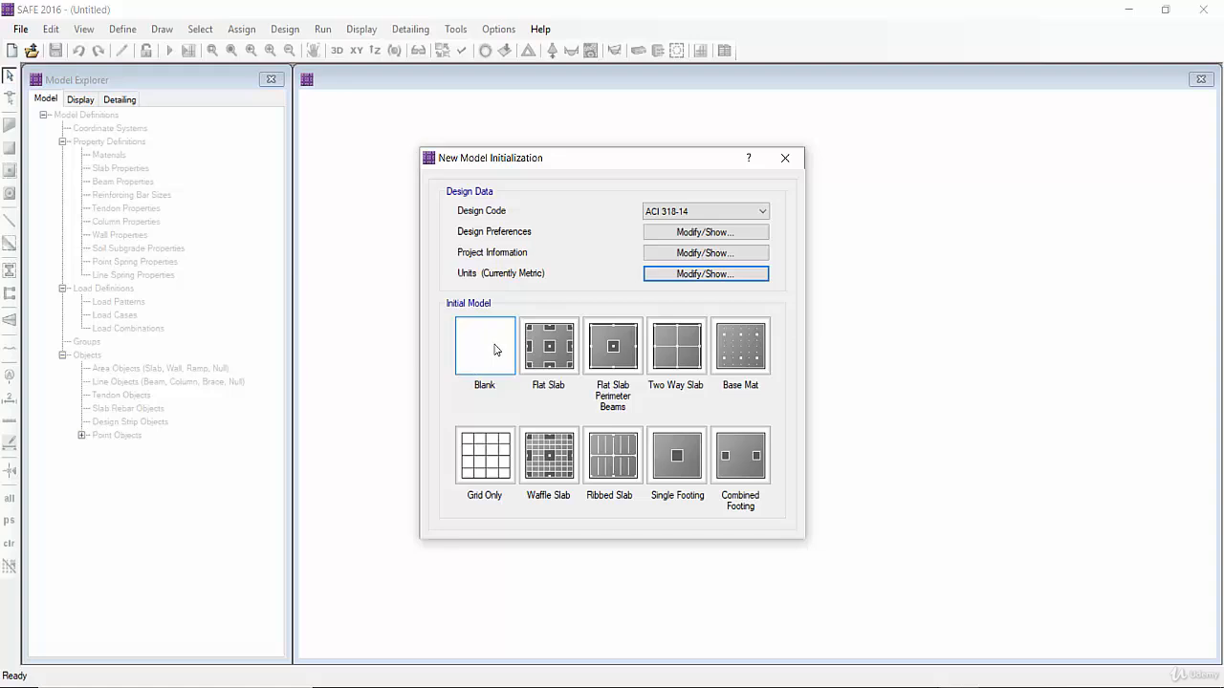
click(497, 355)
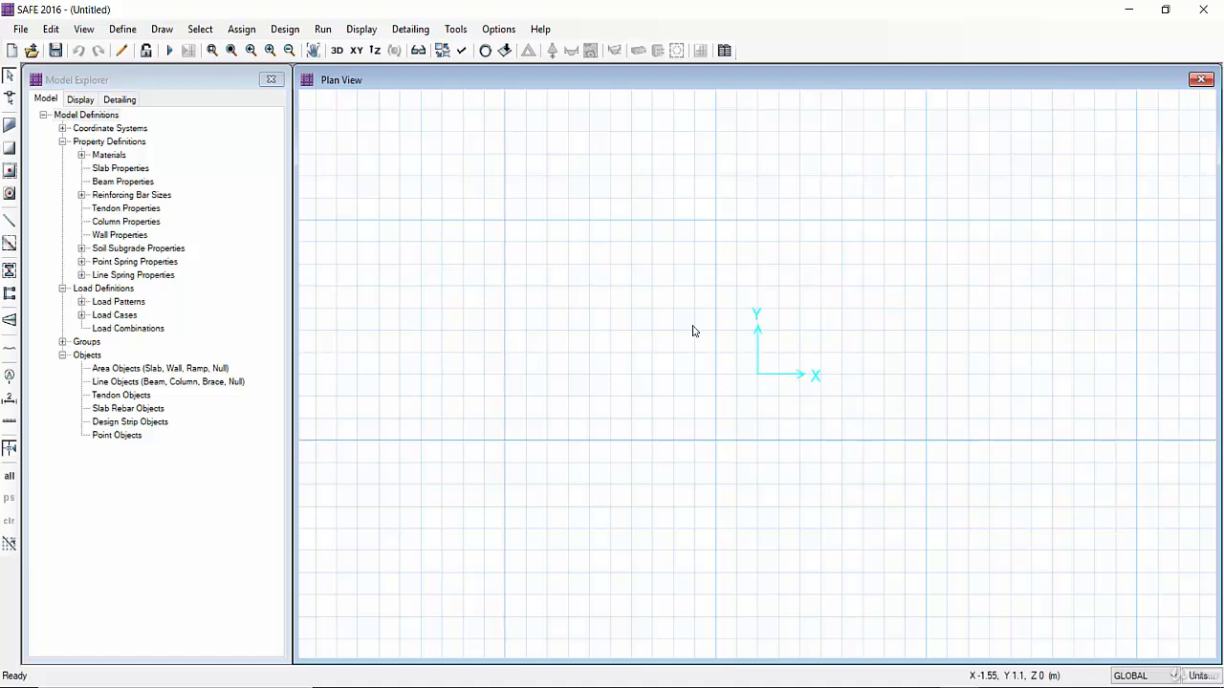
Import the SAFE .F2K file from Desktop > Udemy > Lectures > Softwares > Safe > Waffle Slab Type 1
click(20, 29)
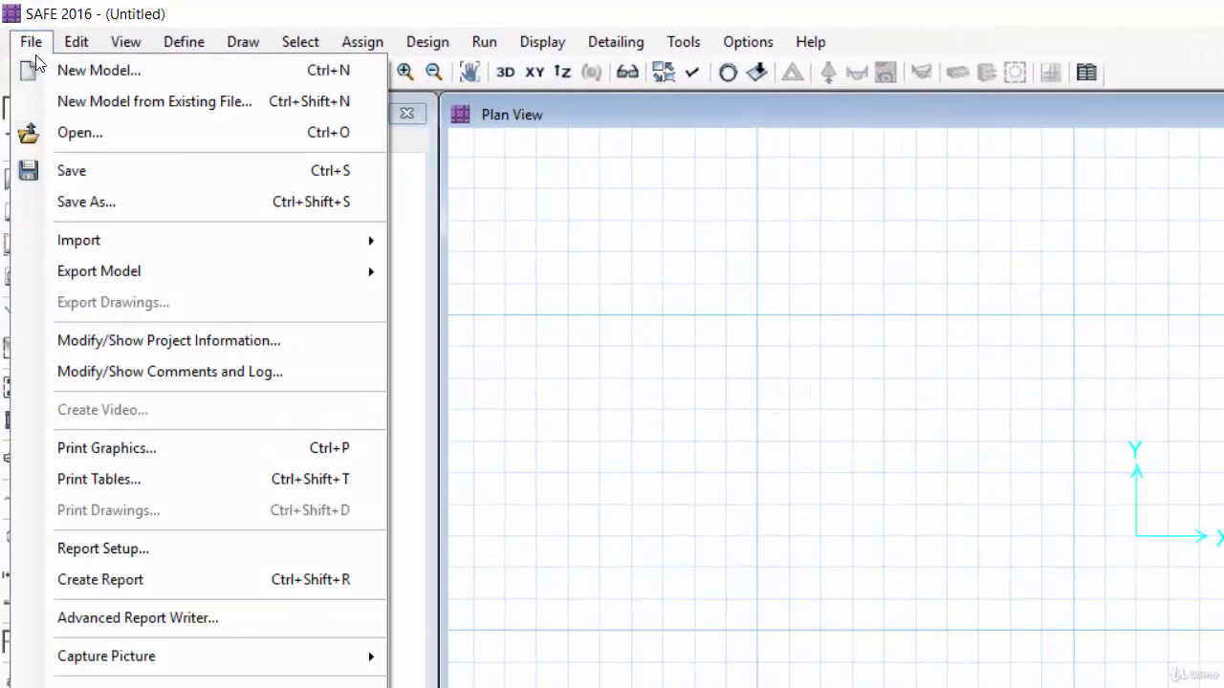
mouse_move(144, 242)
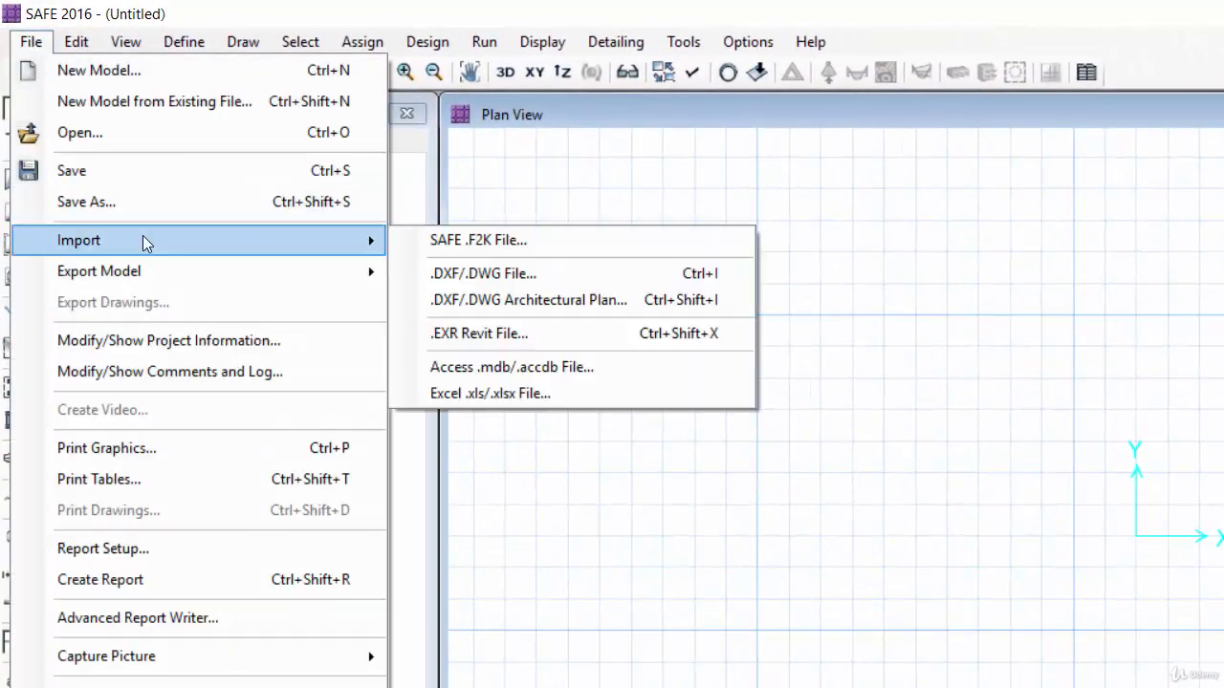
click(538, 238)
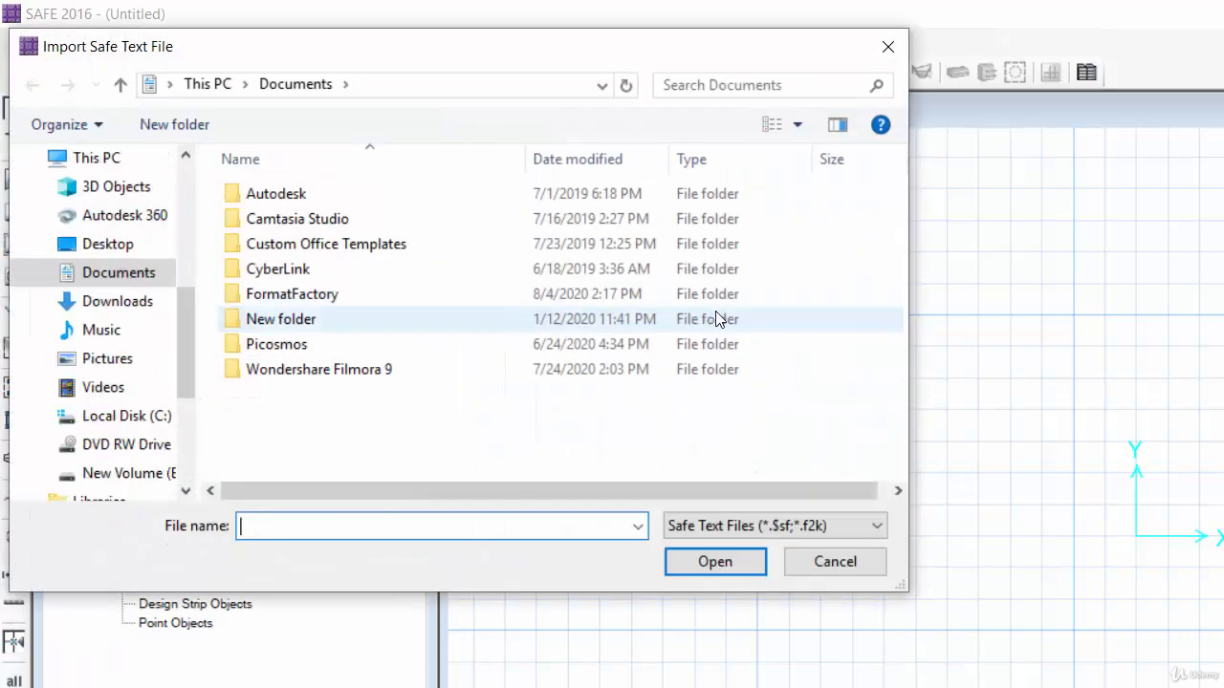
click(100, 246)
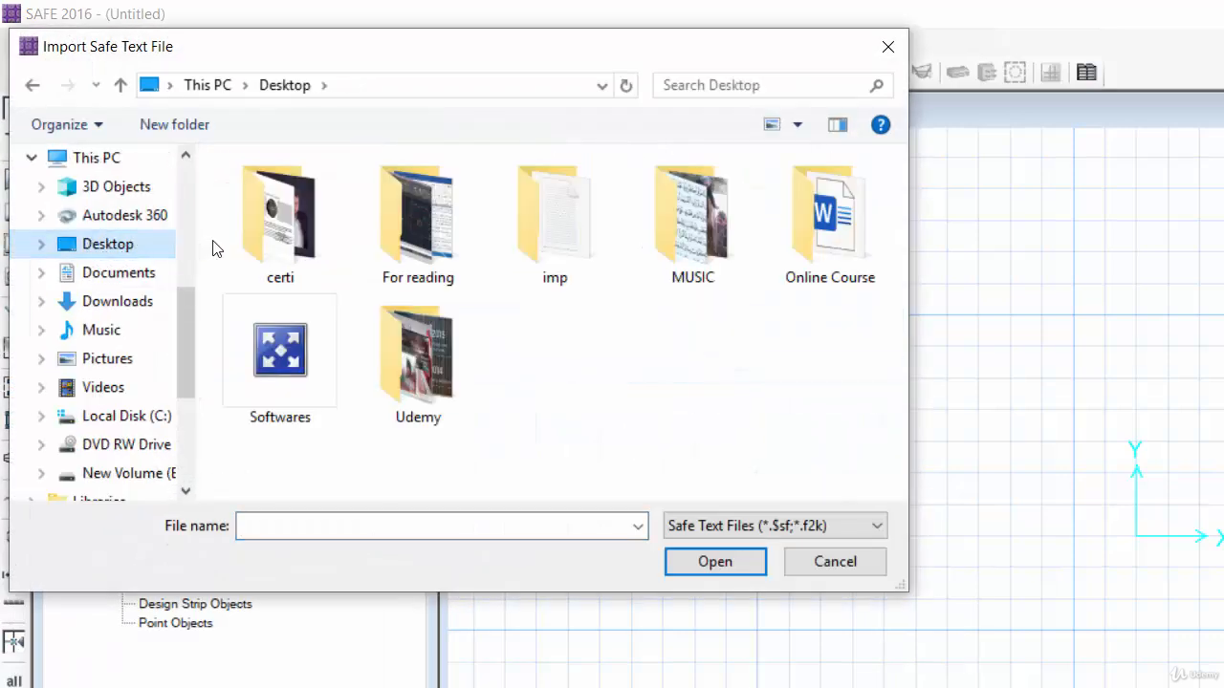
double_click(436, 370)
double_click(325, 220)
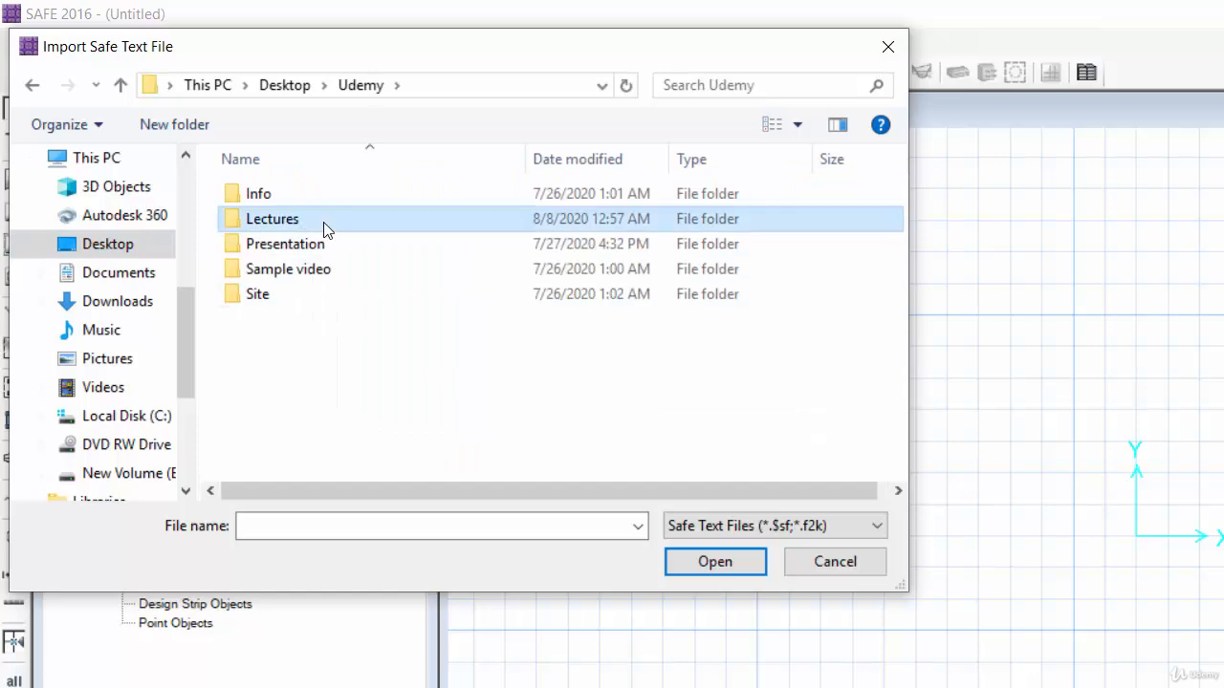
click(327, 222)
double_click(327, 222)
double_click(328, 220)
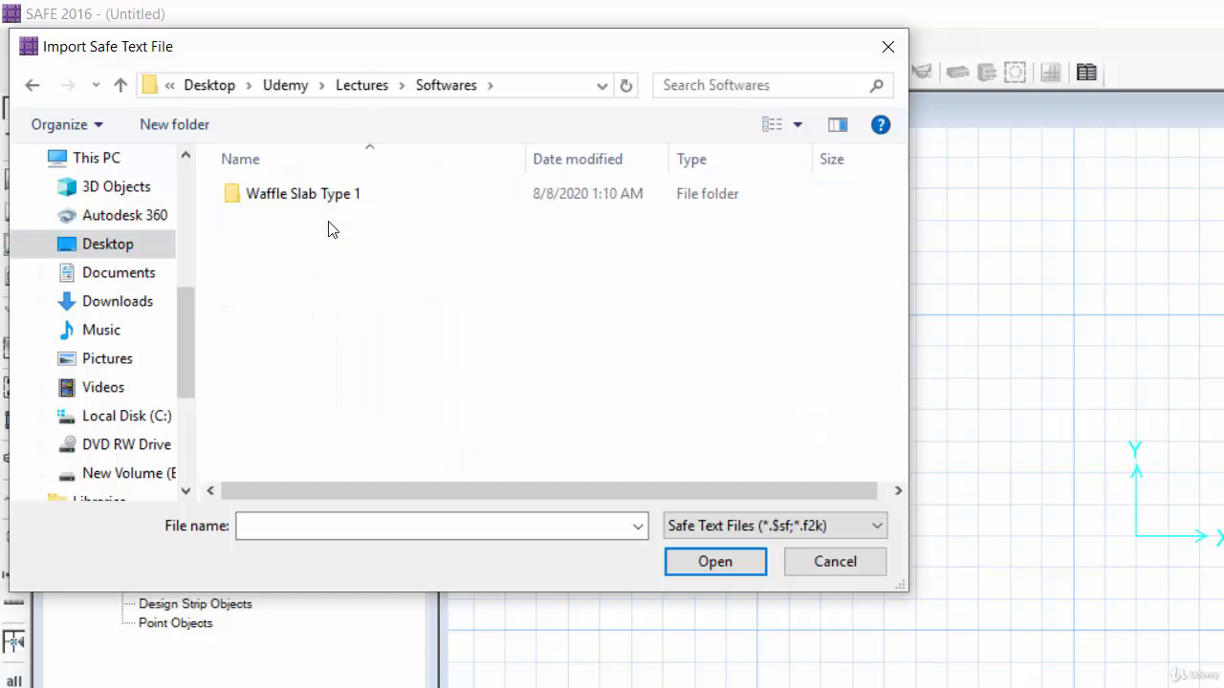
click(349, 203)
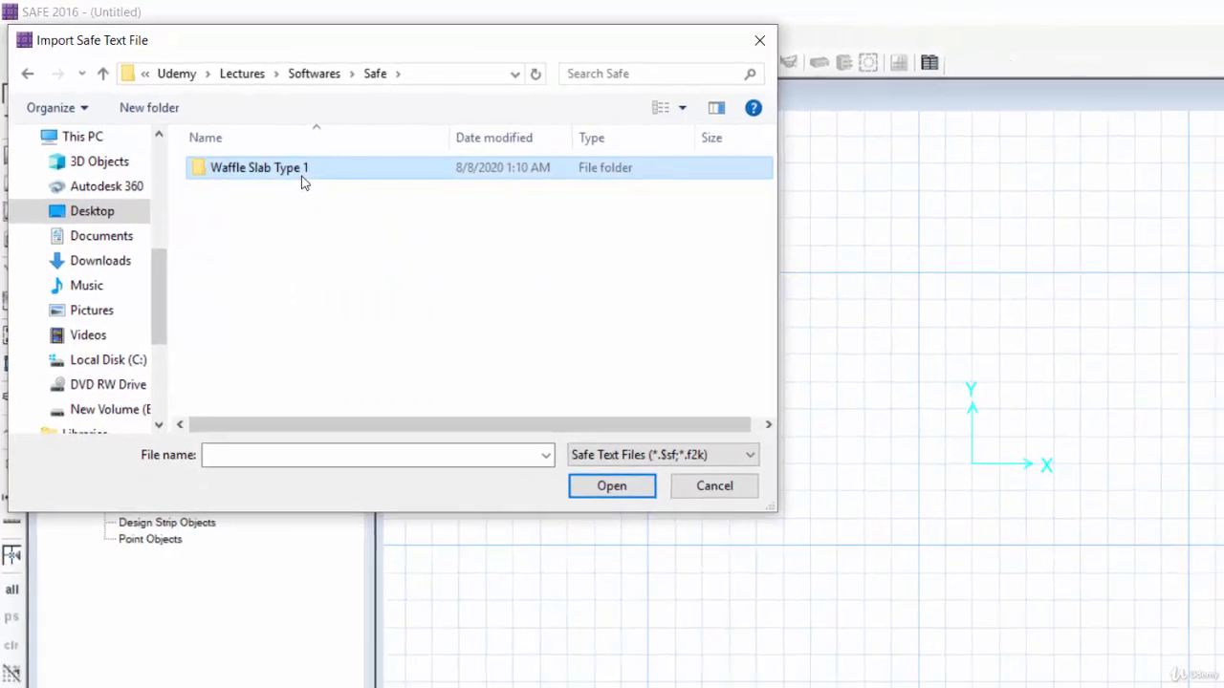
double_click(302, 170)
double_click(313, 170)
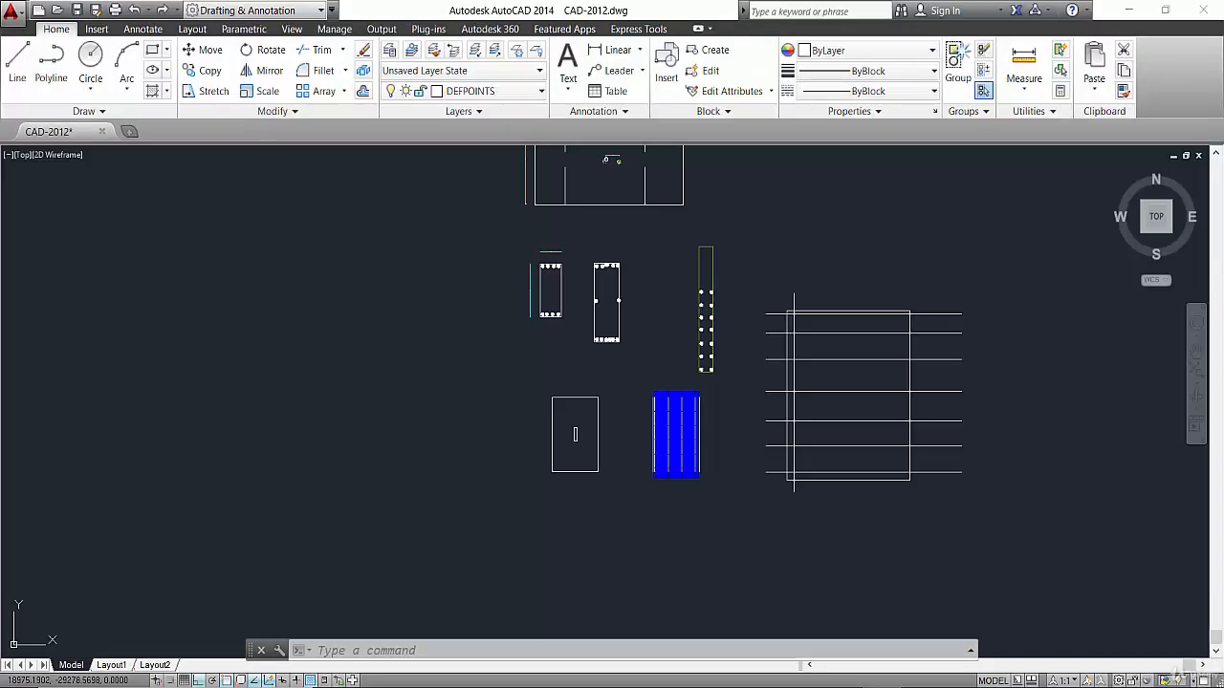
In the AutoCAD drawing, examine the Waffle Slab plan's panel layout and the span dimensions between its grid lines
middle_drag(695, 287, 704, 674)
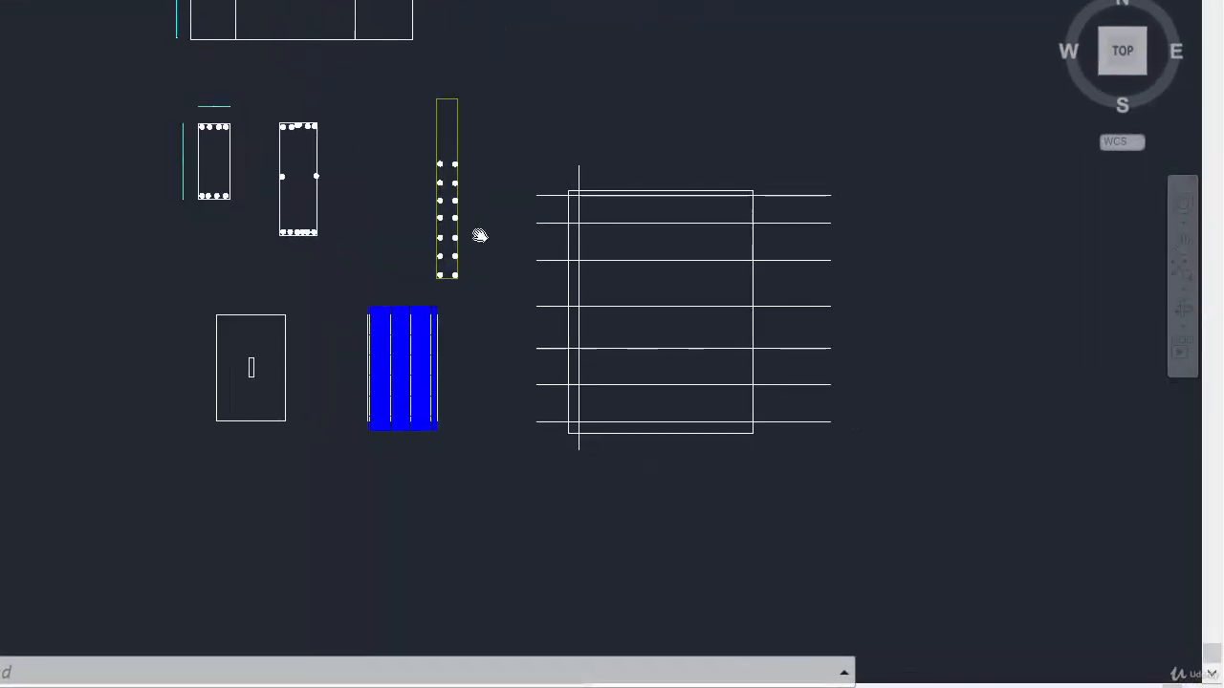
scroll(368, 196, up, 10)
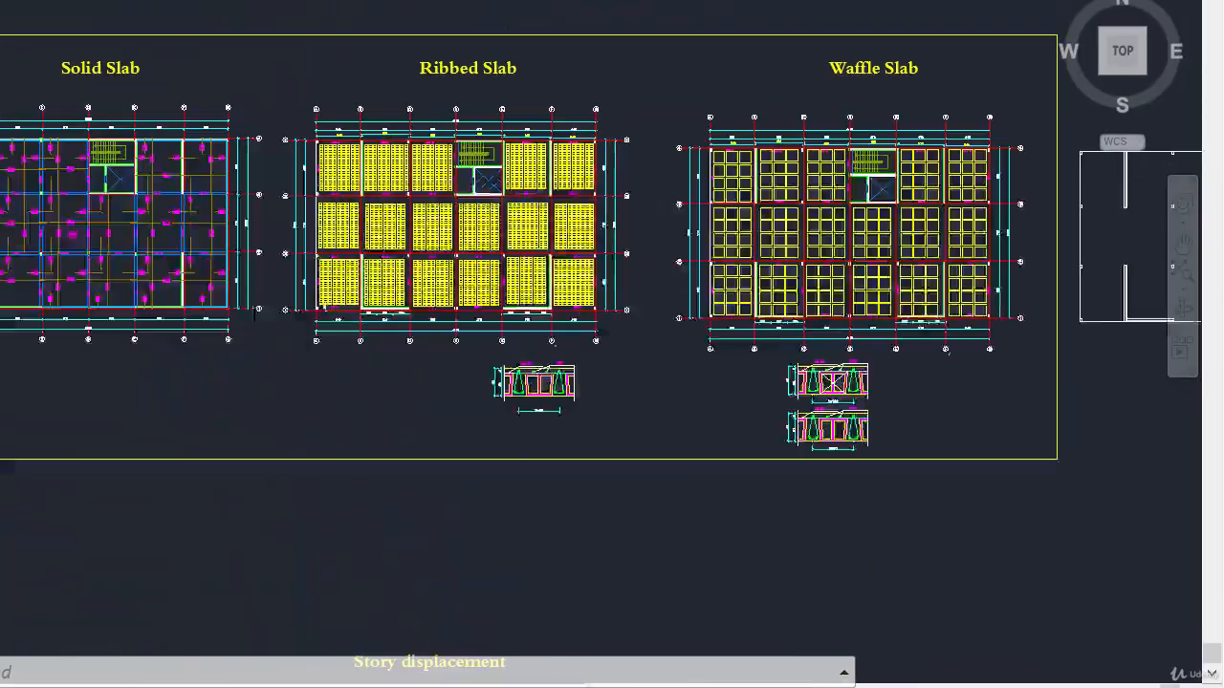
scroll(360, 271, up, 5)
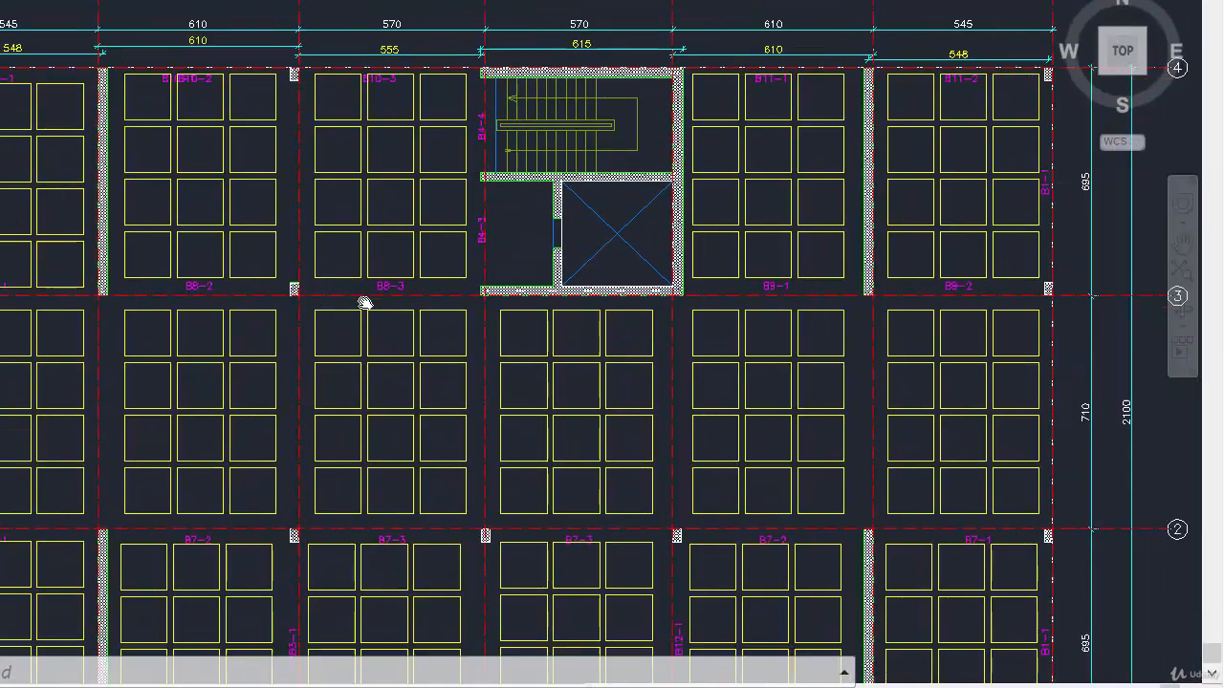
scroll(335, 287, down, 5)
scroll(172, 335, up, 2)
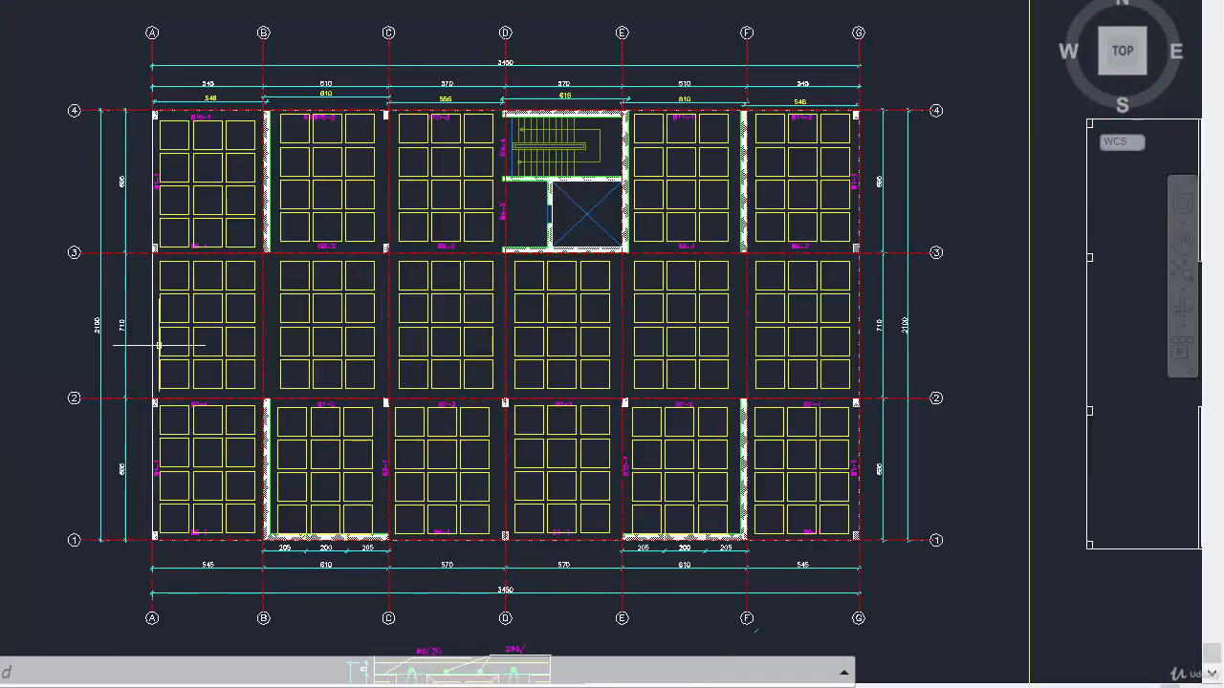
scroll(174, 343, up, 2)
scroll(259, 14, up, 2)
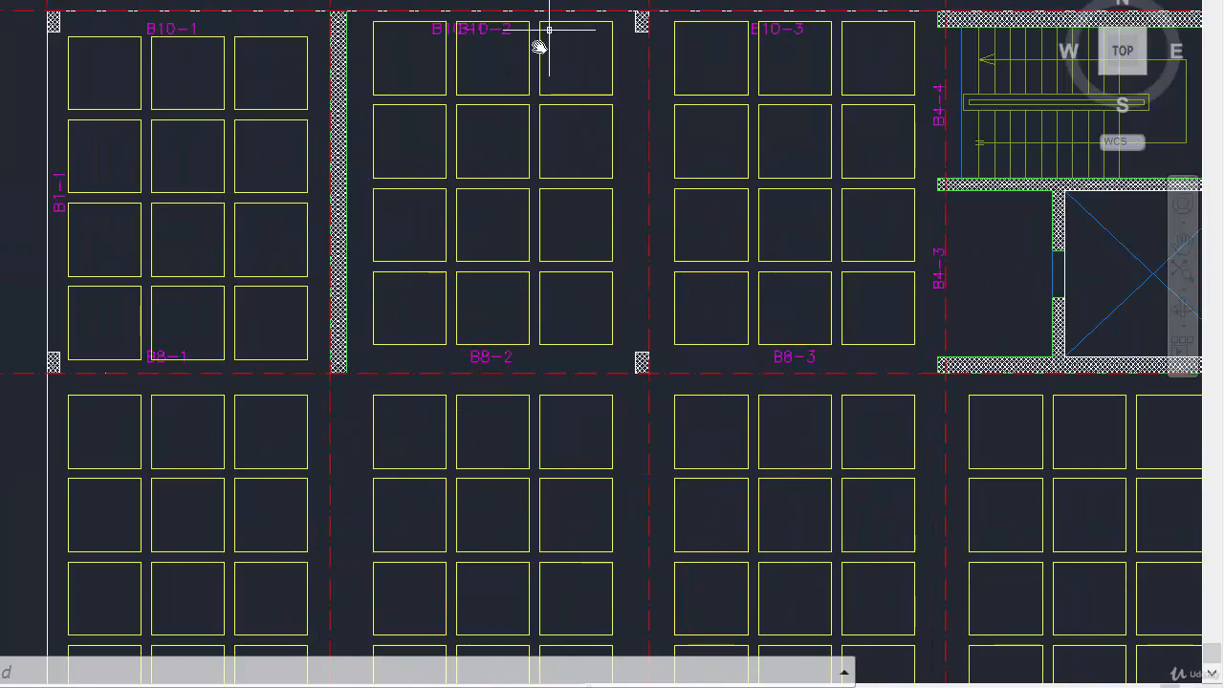
middle_drag(544, 41, 258, 209)
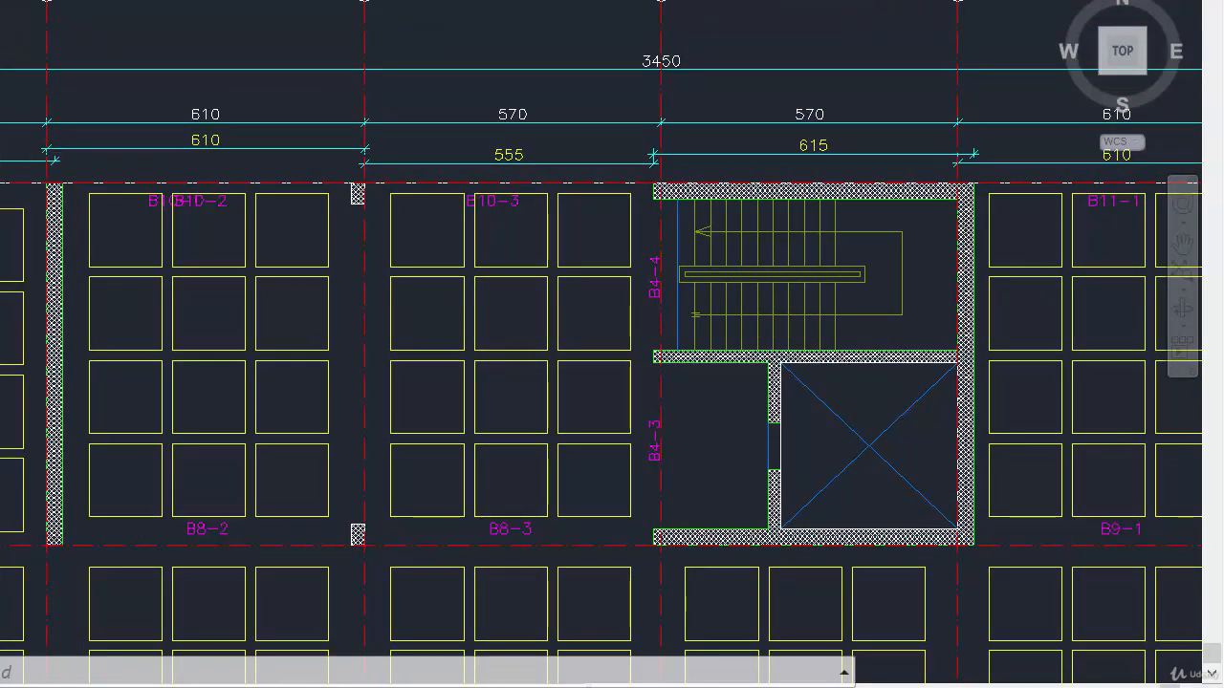
mouse_move(606, 176)
middle_down()
mouse_move(125, 163)
mouse_move(118, 130)
middle_up()
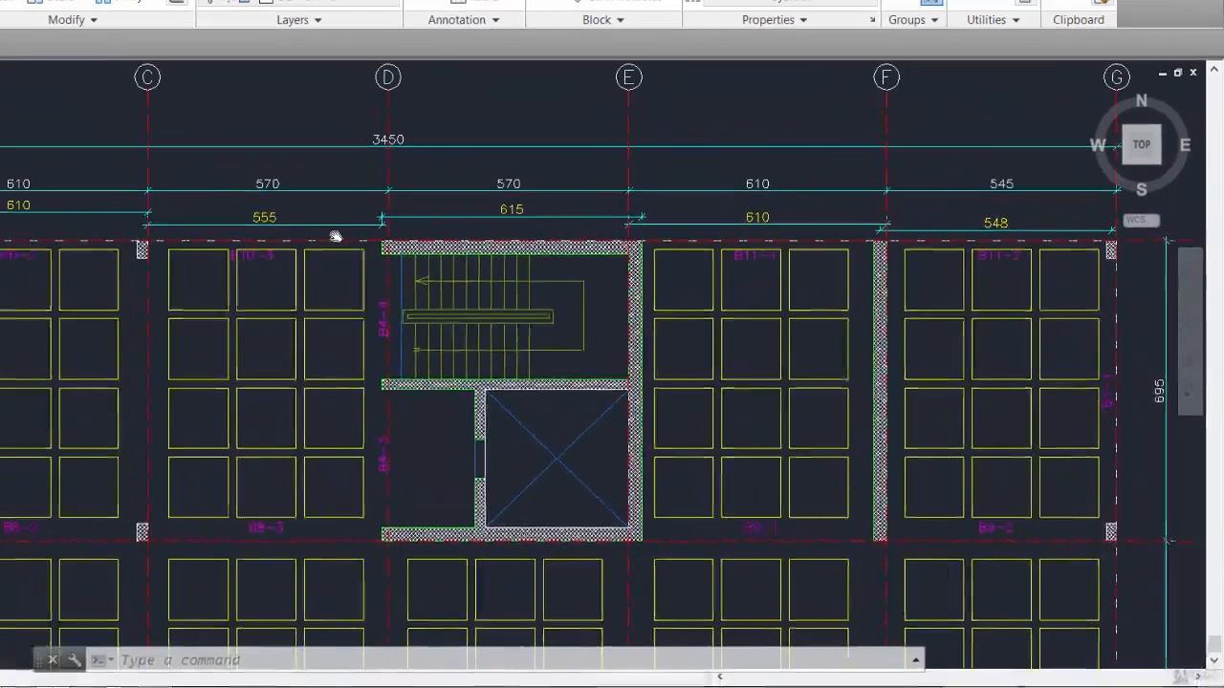
middle_drag(486, 271, 523, 243)
mouse_move(429, 355)
middle_down()
mouse_move(497, 297)
mouse_move(812, 174)
middle_up()
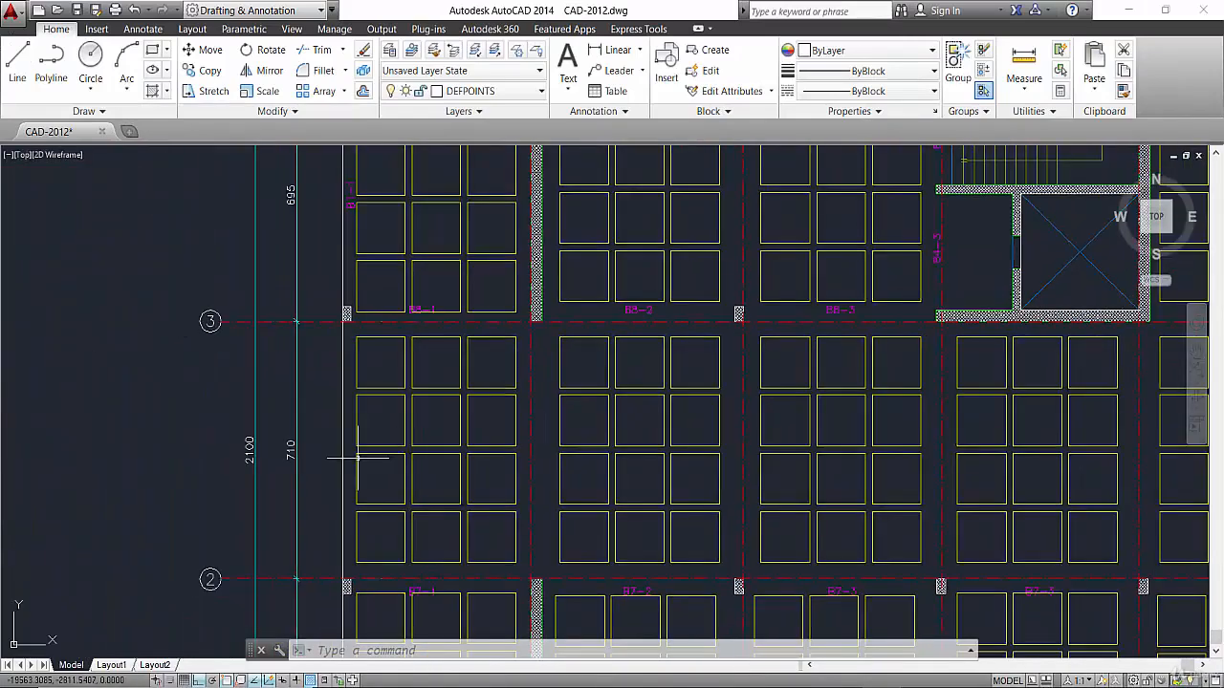
Examine the span dimension between grid lines 2 and 3 at the edge of the waffle slab plan
middle_drag(357, 453, 466, 374)
scroll(396, 402, up, 2)
scroll(402, 363, up, 2)
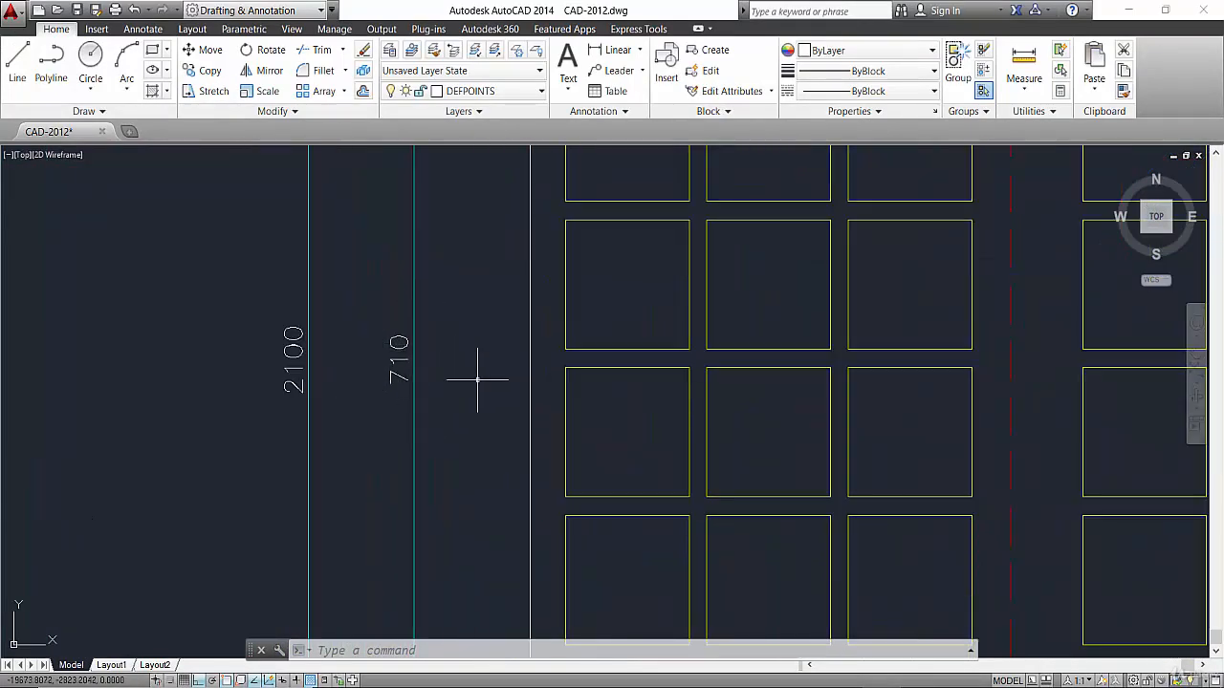
scroll(438, 399, down, 2)
scroll(432, 435, down, 2)
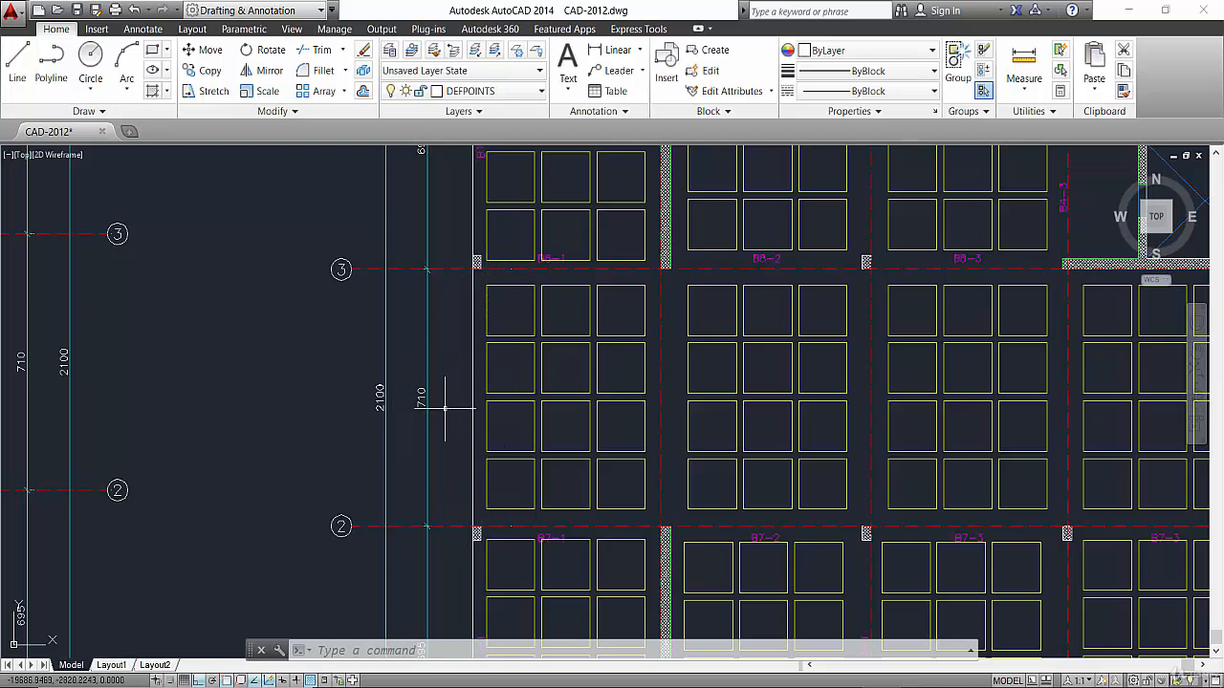
scroll(426, 400, up, 2)
scroll(427, 400, up, 2)
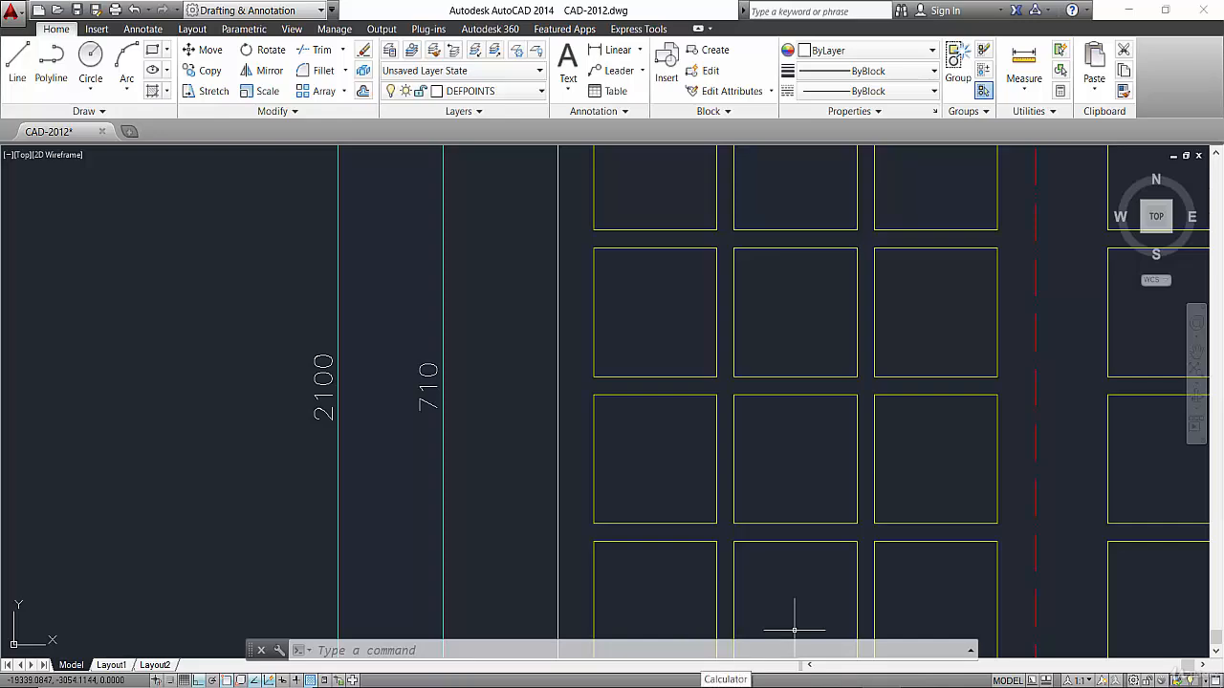
Switch to Calculator and multiply the 710 span by 10 to convert it to millimetres
click(726, 687)
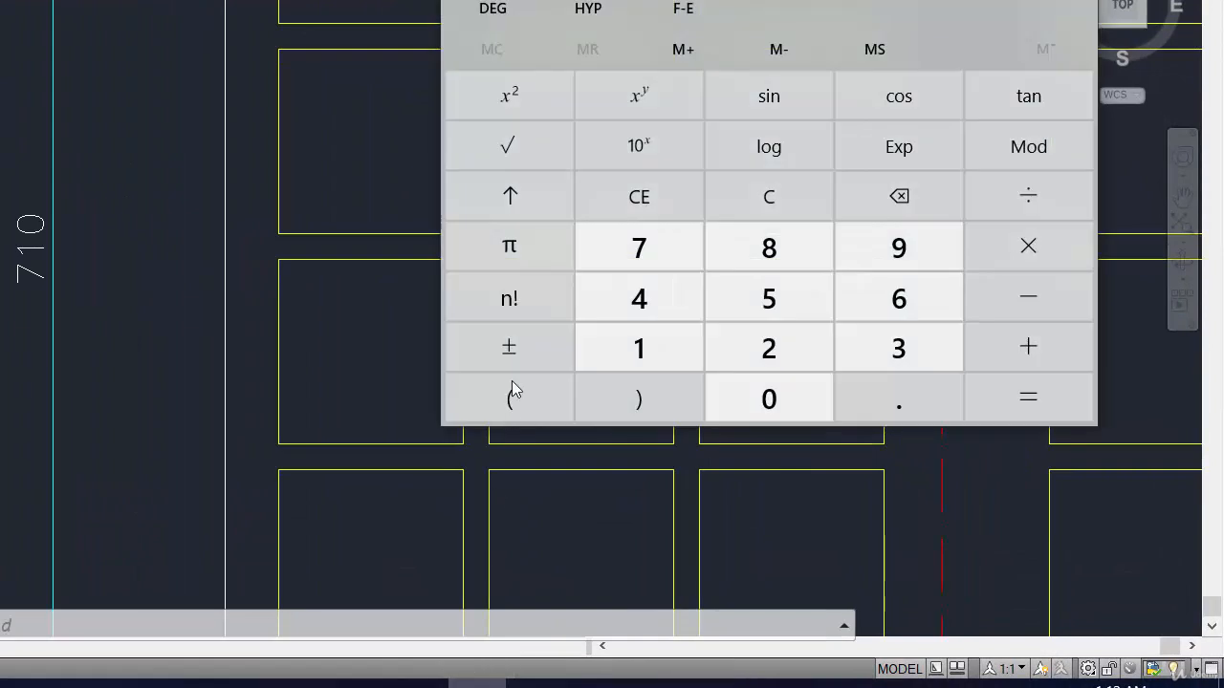
click(639, 247)
click(639, 348)
click(769, 399)
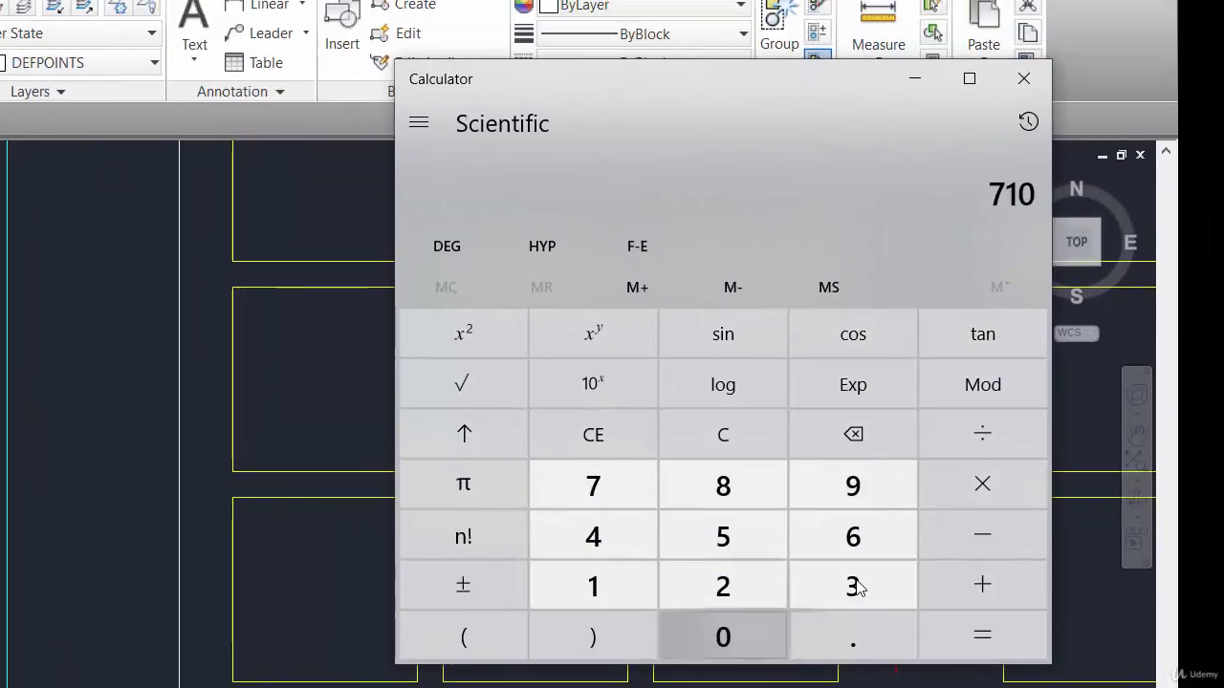
click(966, 490)
click(580, 584)
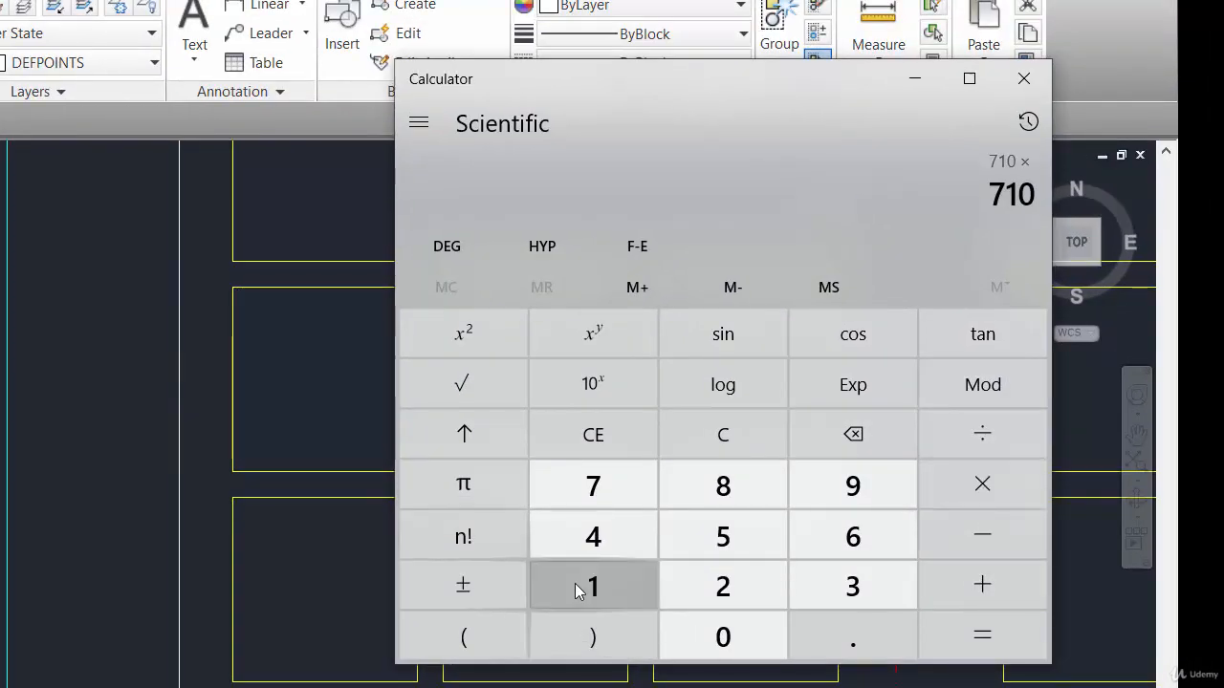
click(742, 648)
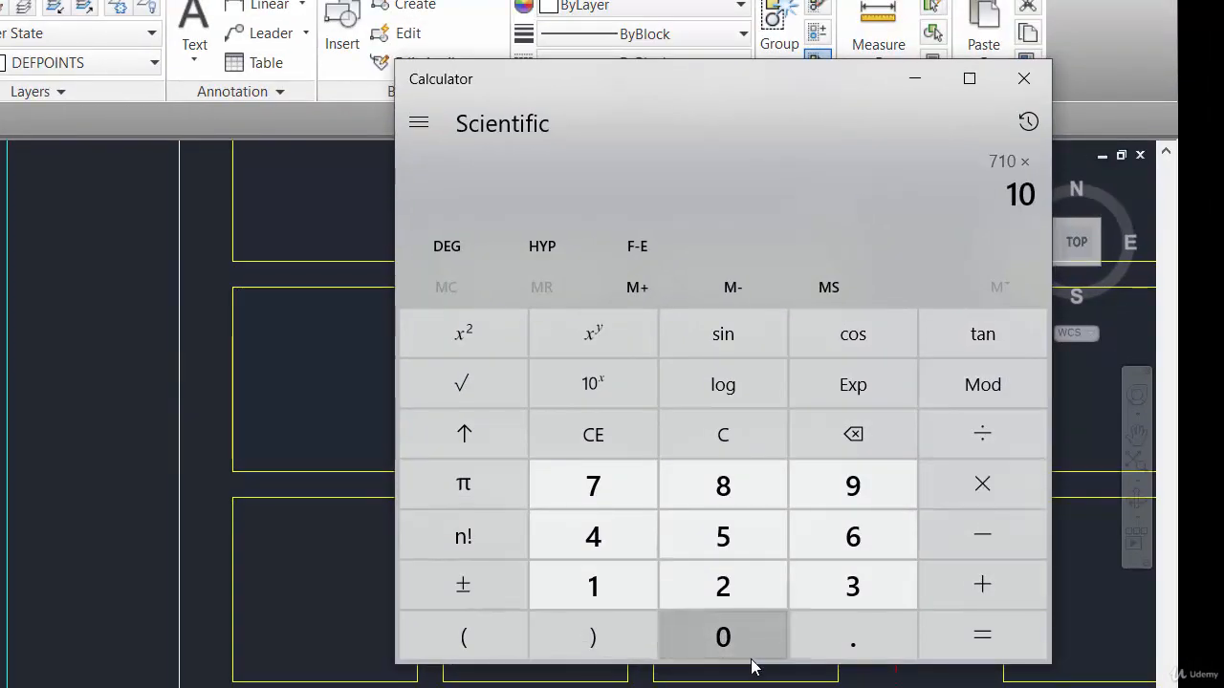
click(964, 641)
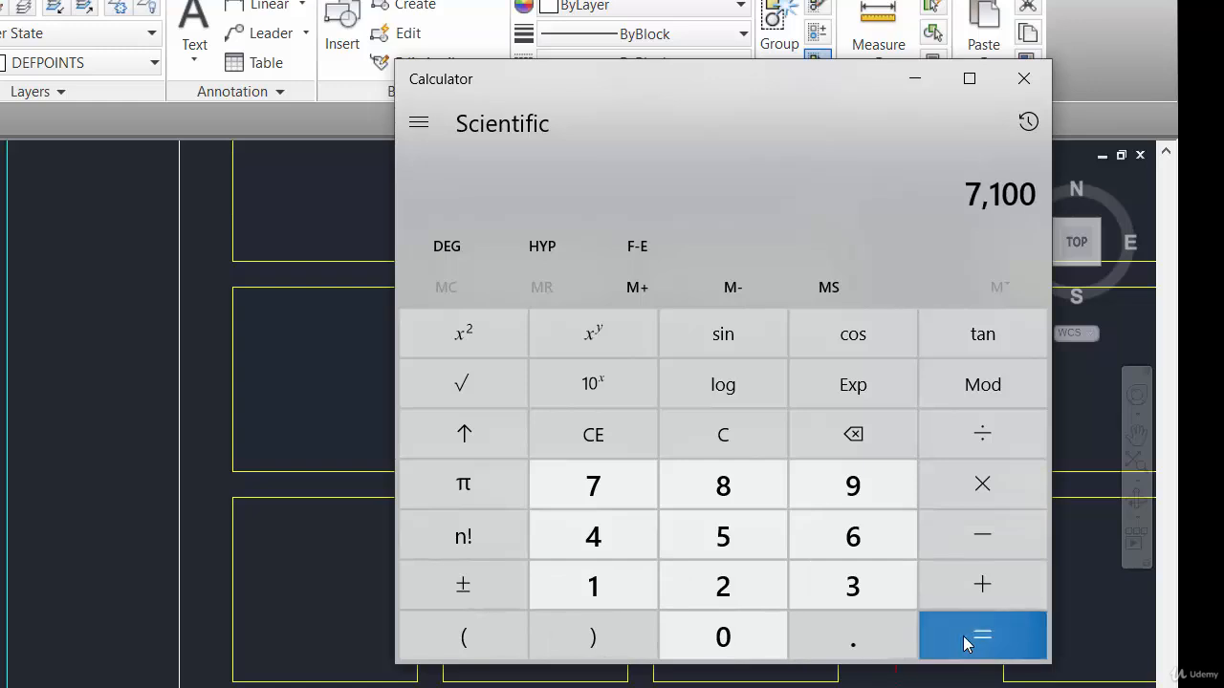
Divide the converted span by 240 to check the allowable deflection, and close the calculator
click(988, 443)
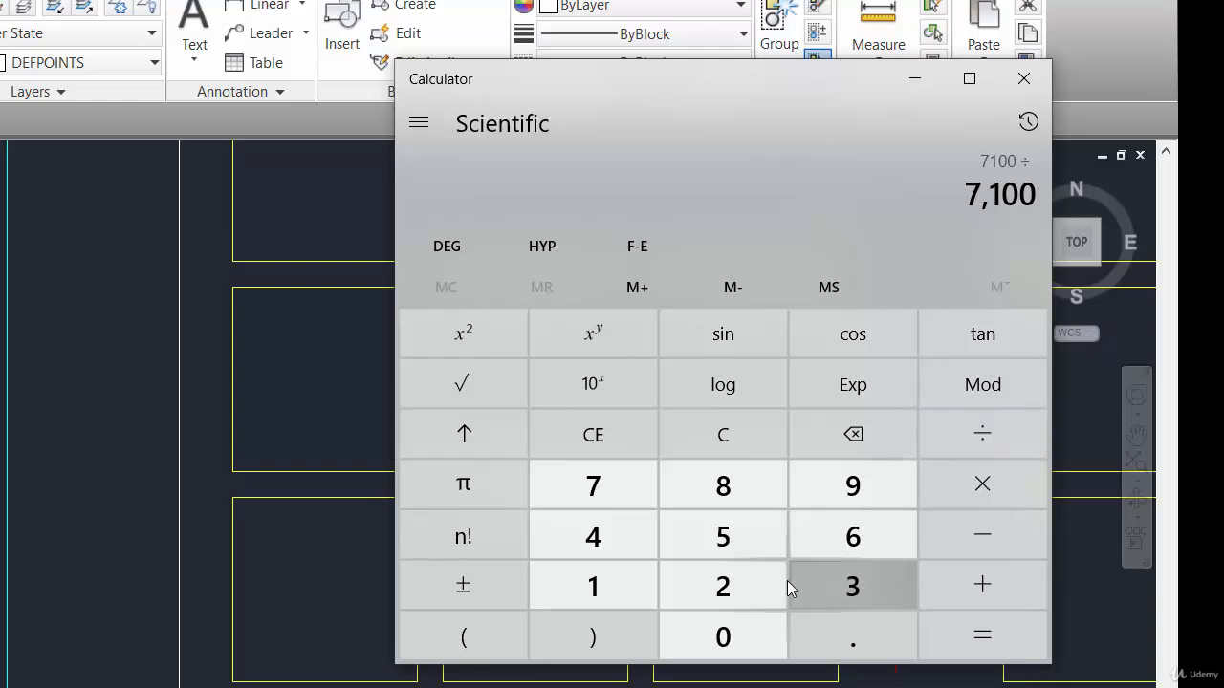
click(743, 587)
click(606, 530)
click(726, 638)
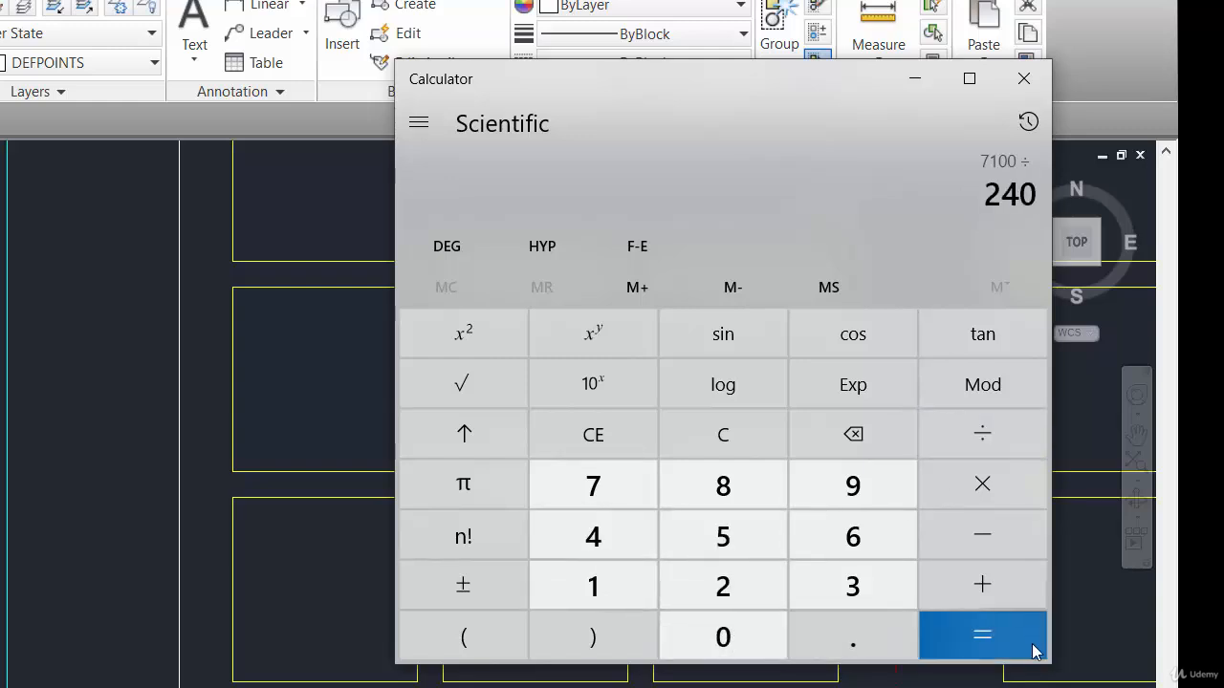
click(951, 643)
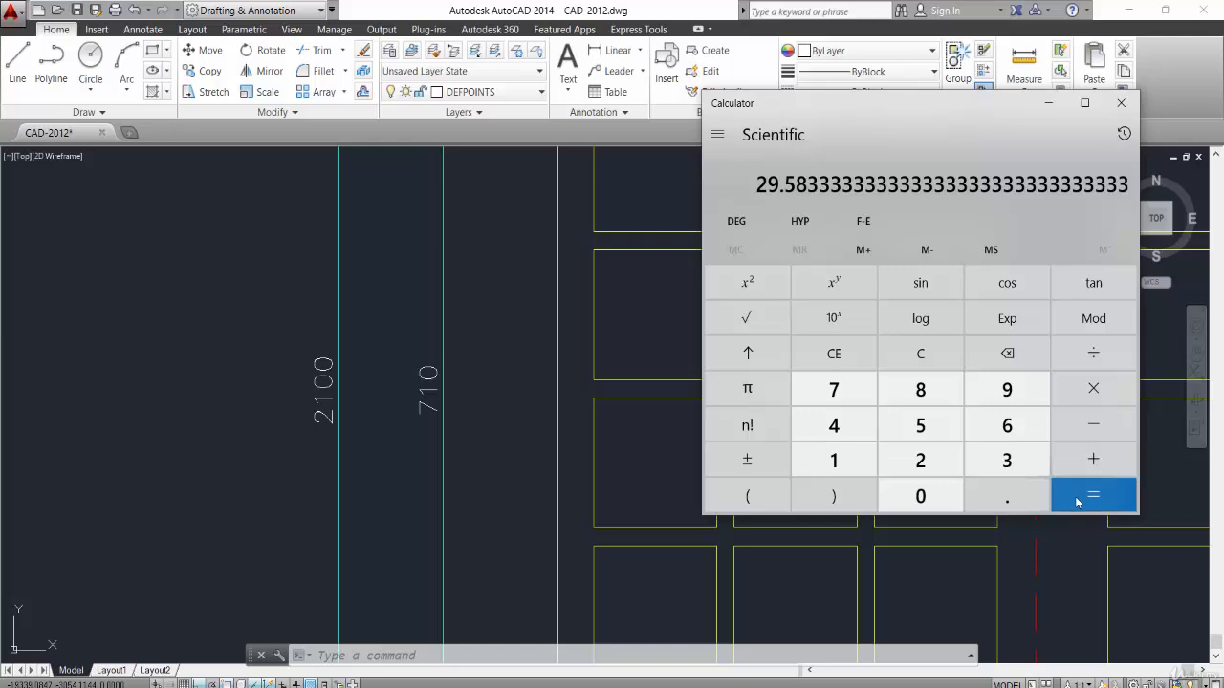
click(1120, 102)
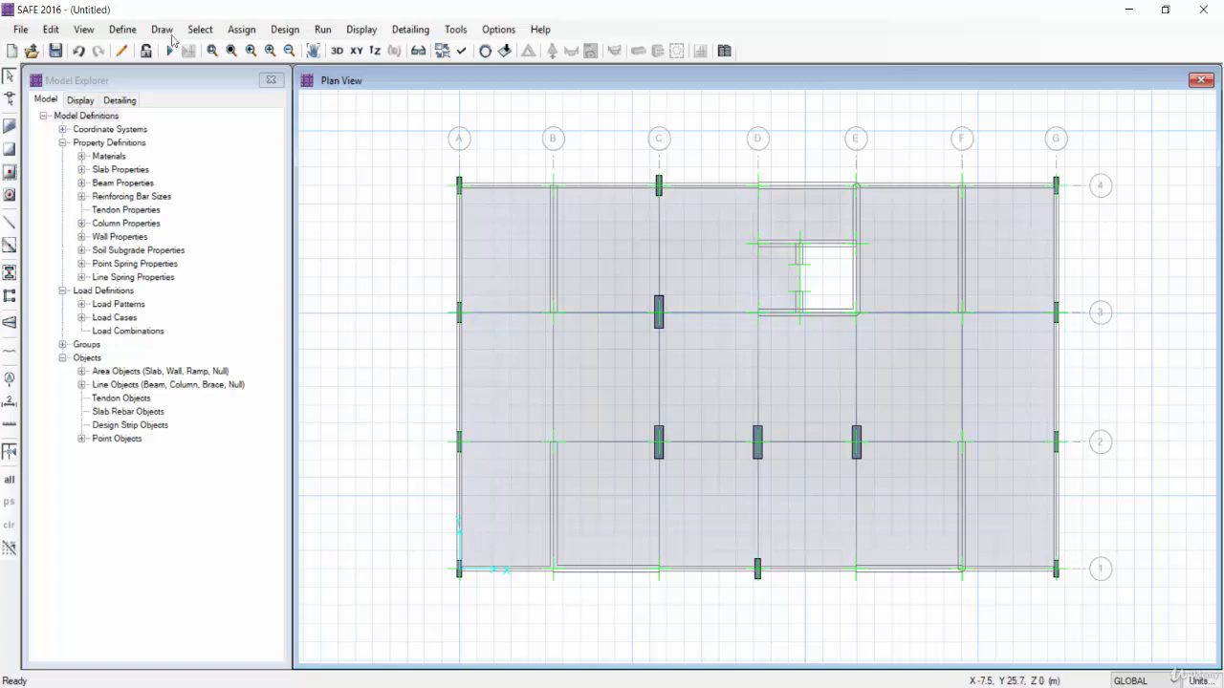
In the SAFE material definitions, rename concrete material MAT1 as F'c 25
click(123, 29)
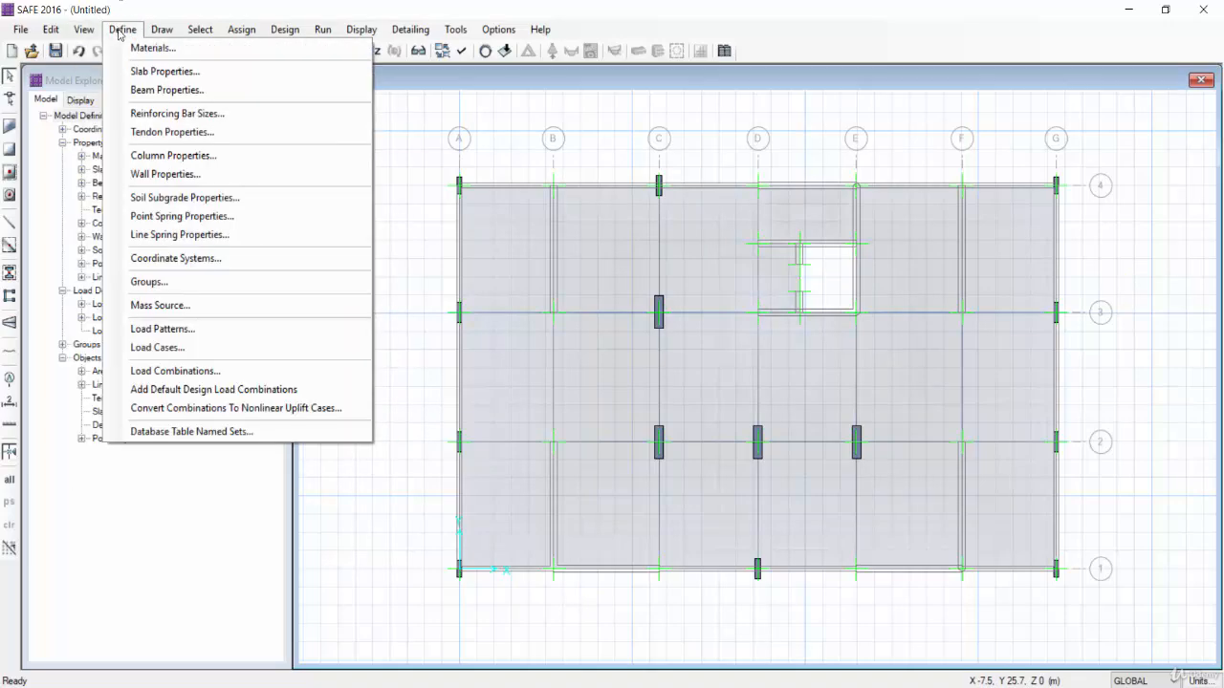
click(138, 47)
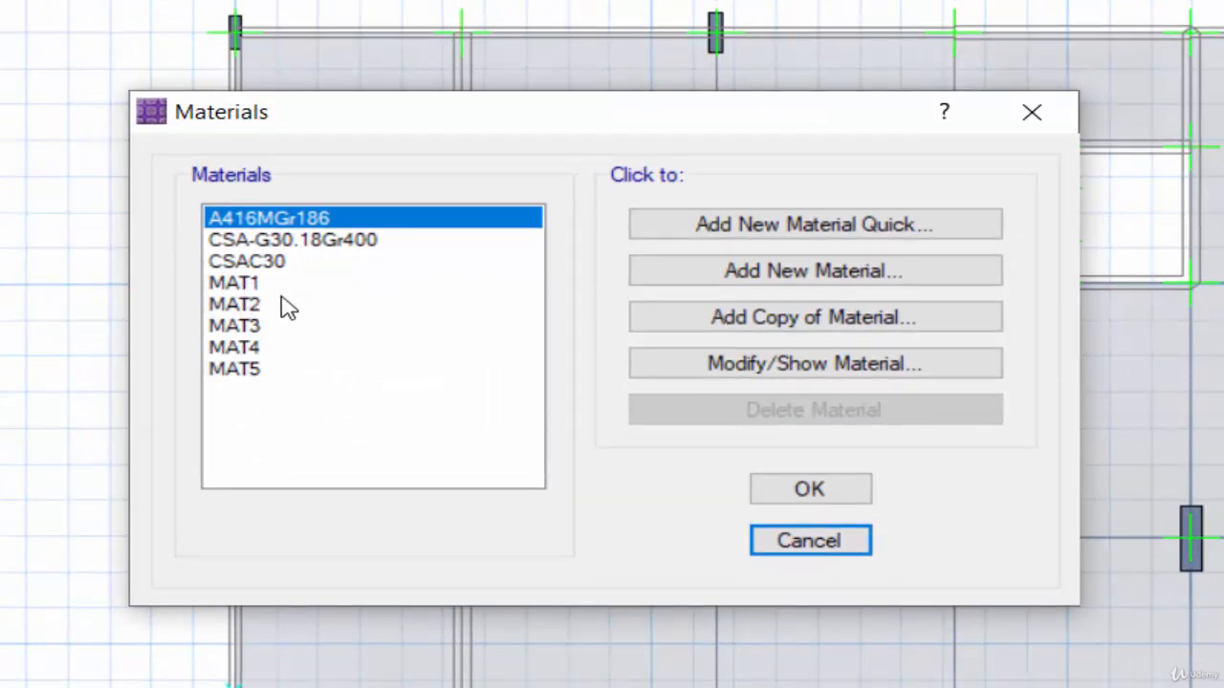
click(256, 285)
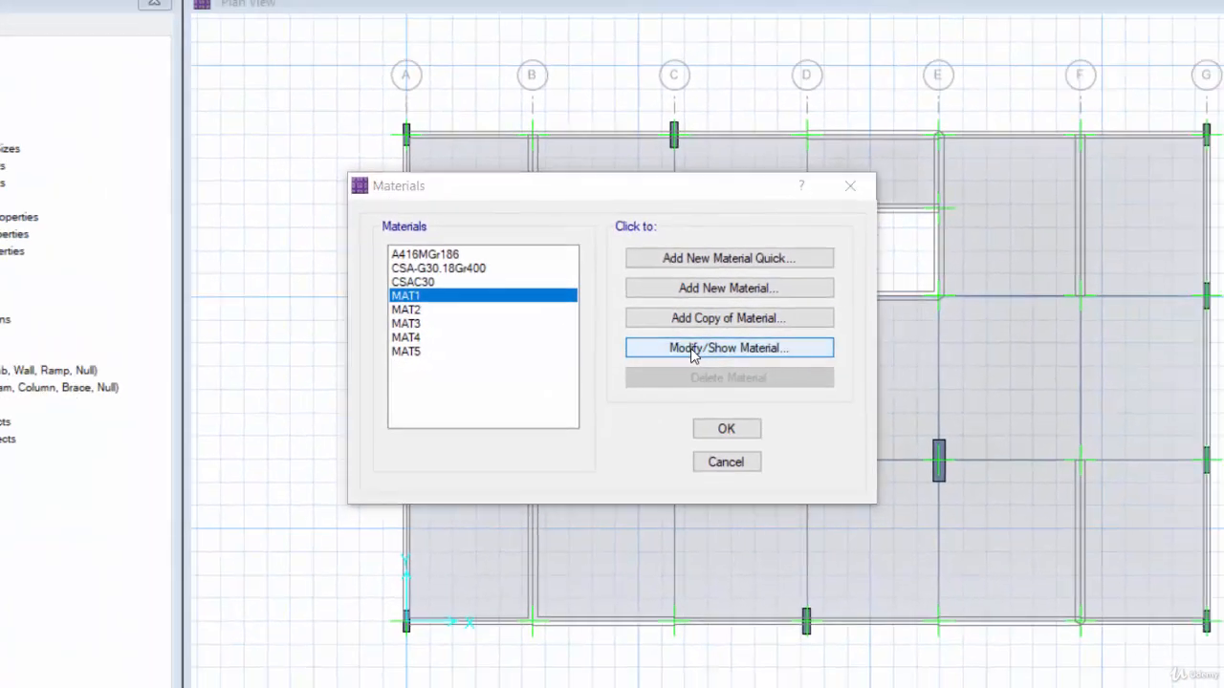
click(712, 356)
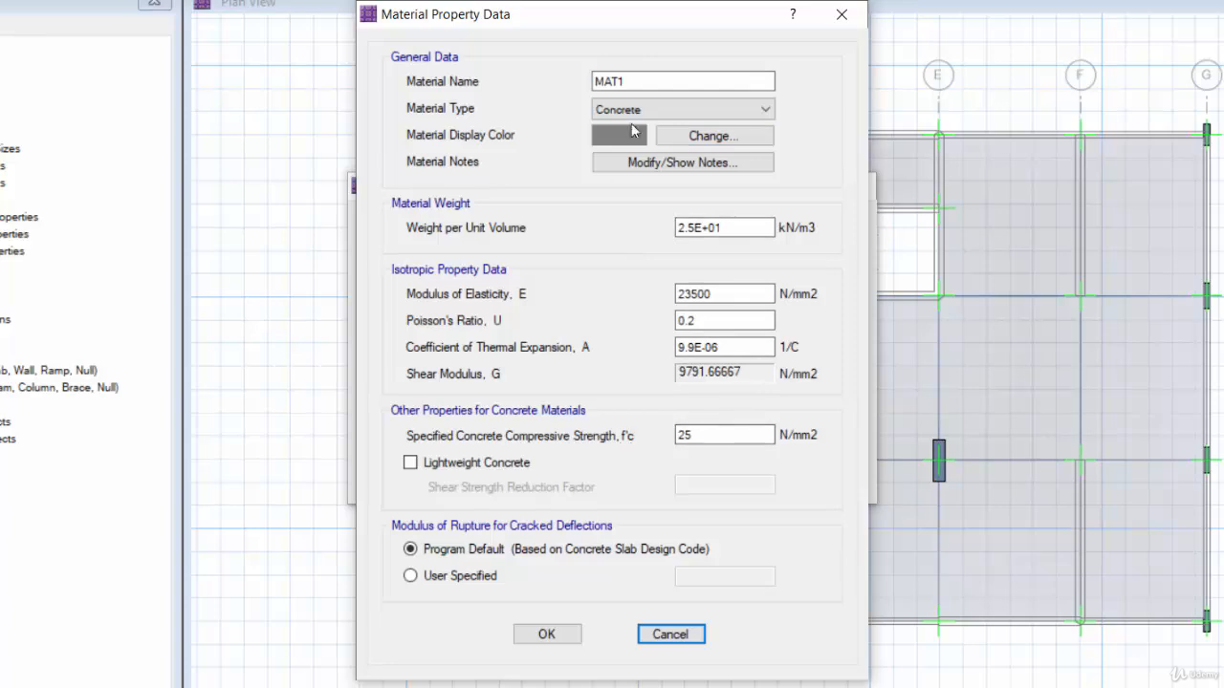
drag(623, 81, 532, 88)
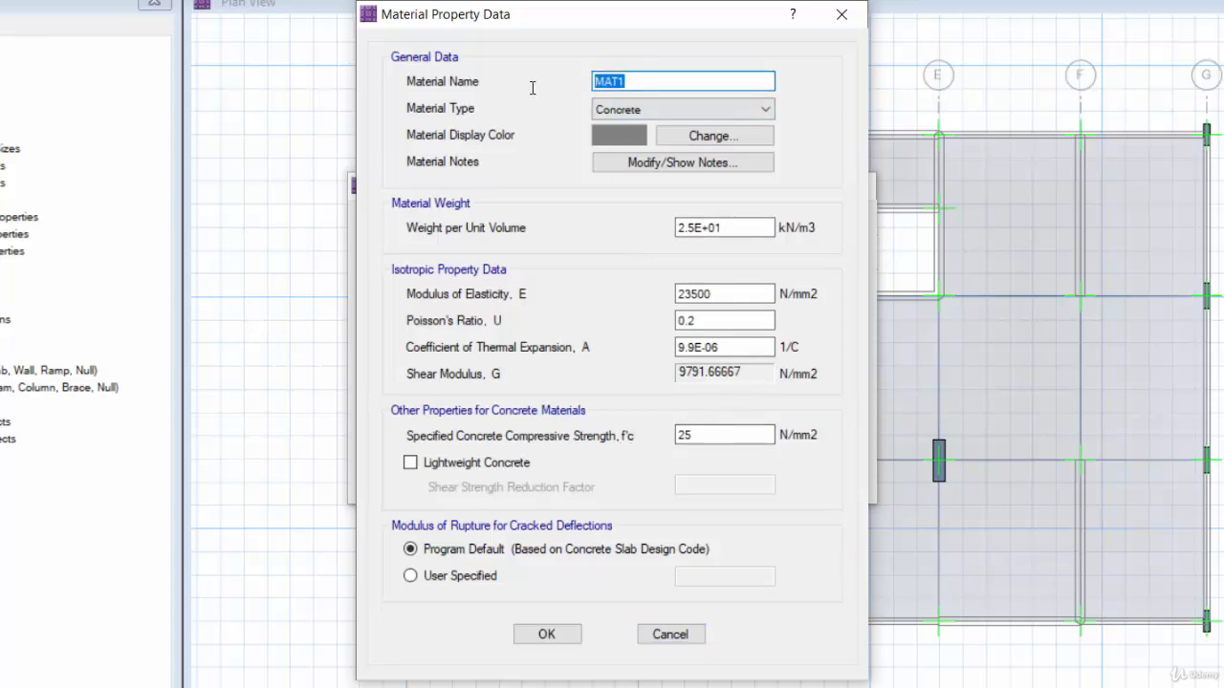
text(F'c 25)
click(604, 81)
click(561, 643)
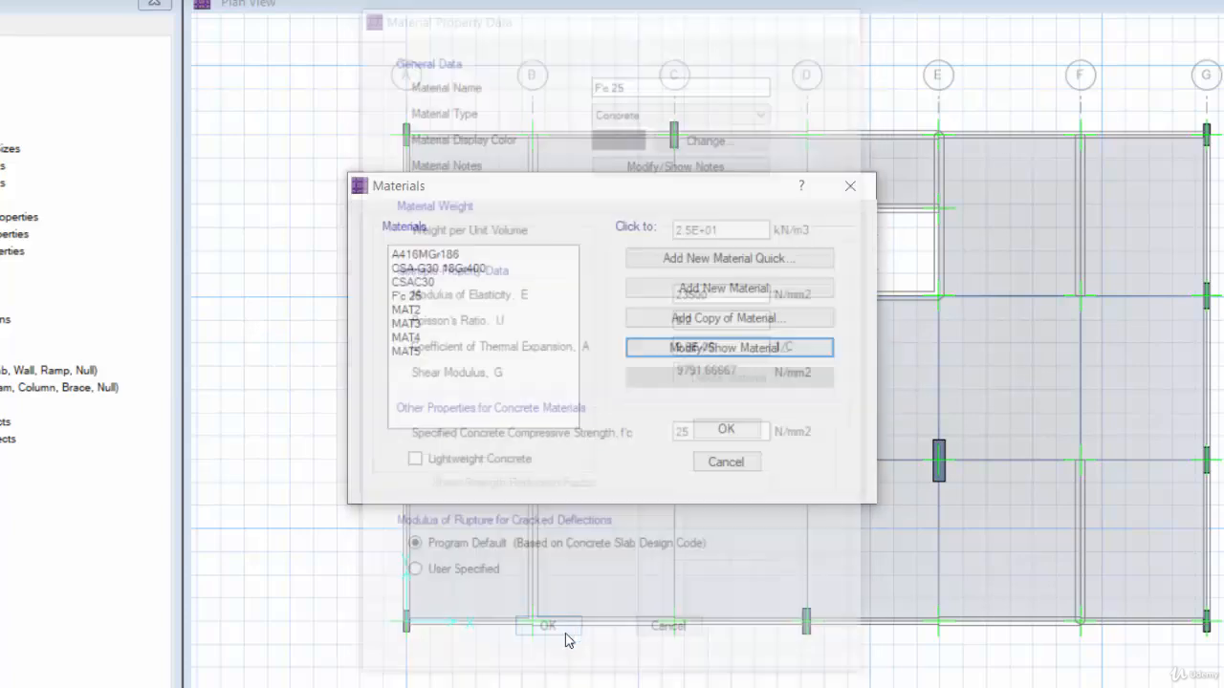
Rename rebar material MAT2 as T 420
double_click(414, 311)
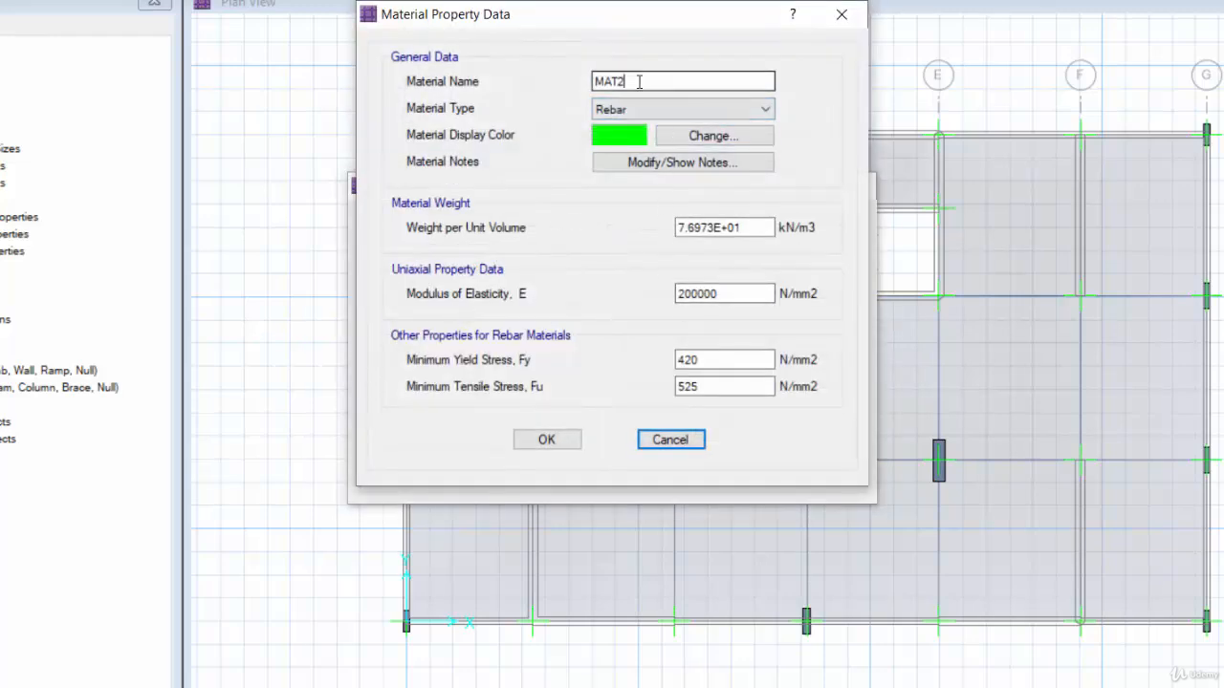
drag(640, 84, 568, 86)
text(T 420)
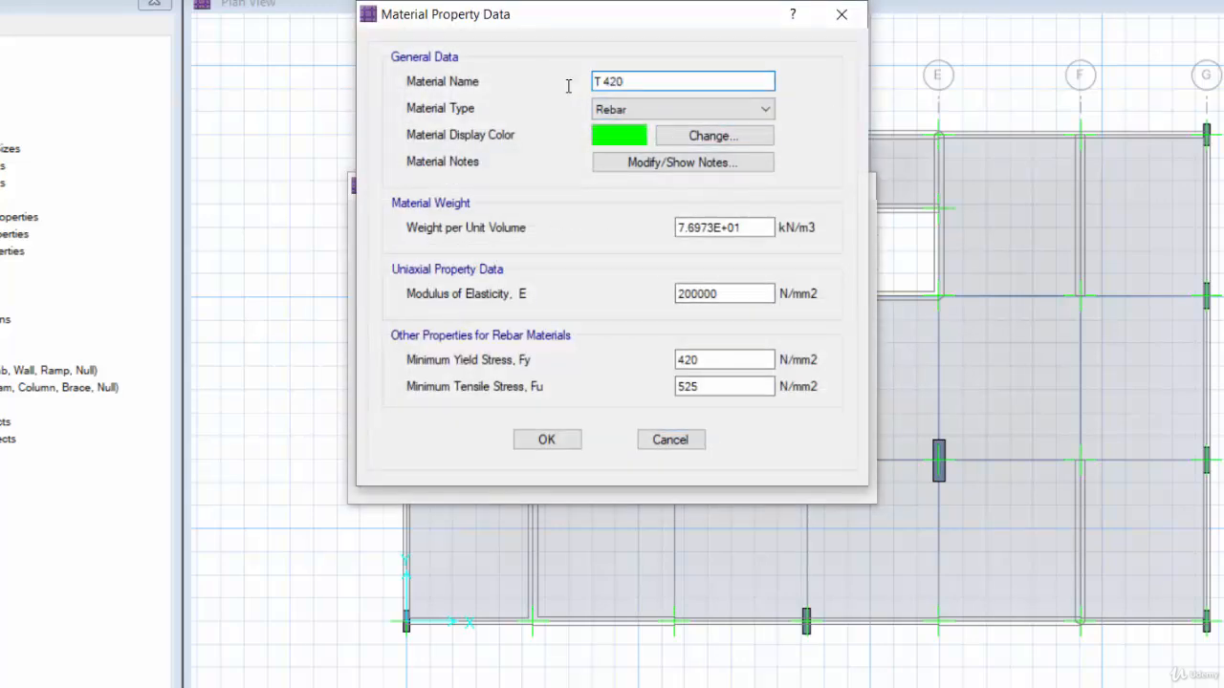
click(570, 441)
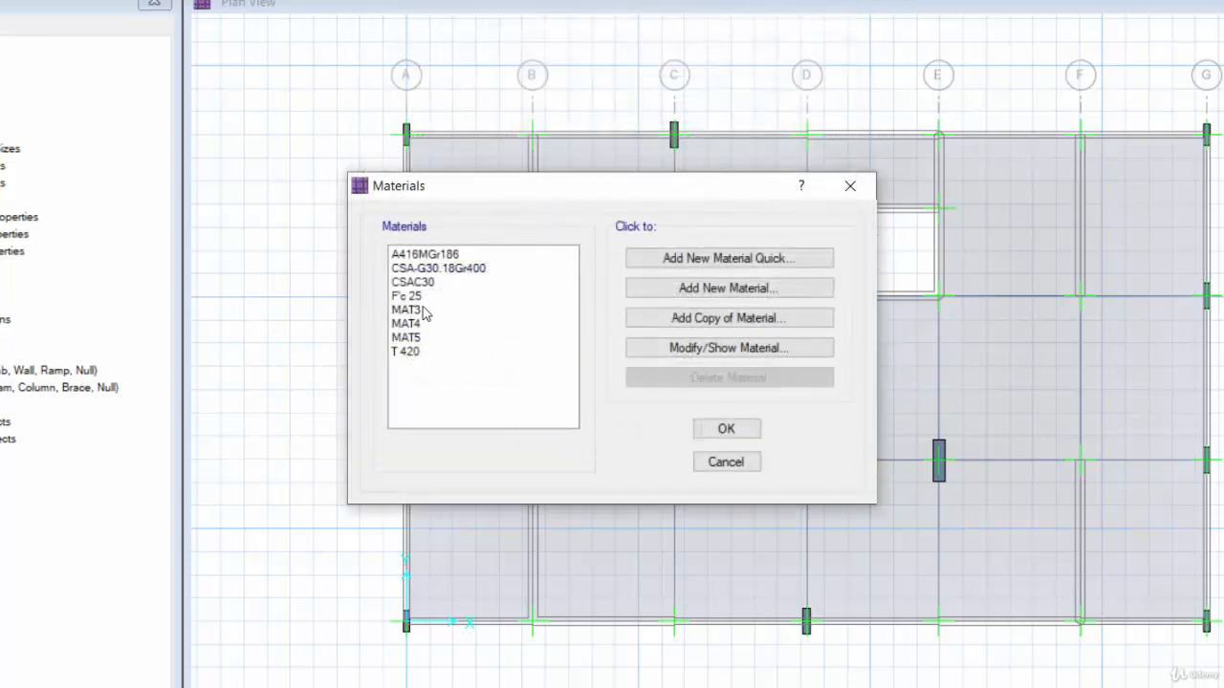
Rename rebar material MAT3 as H 240
double_click(423, 314)
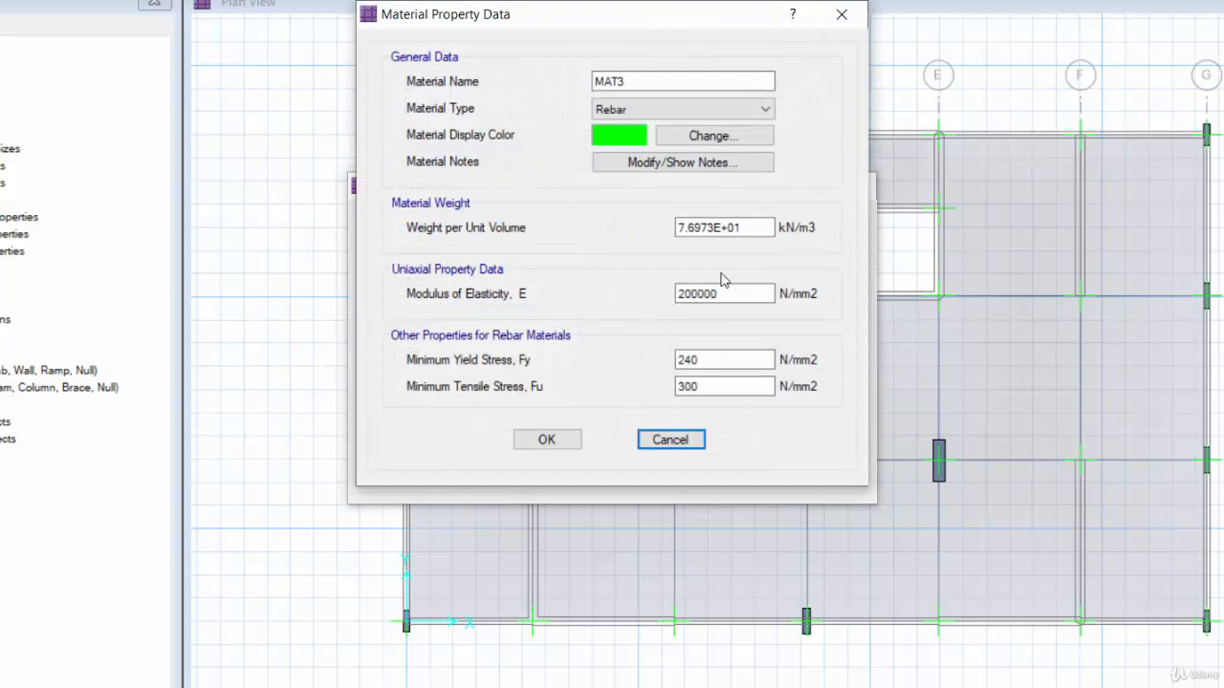
drag(632, 80, 549, 83)
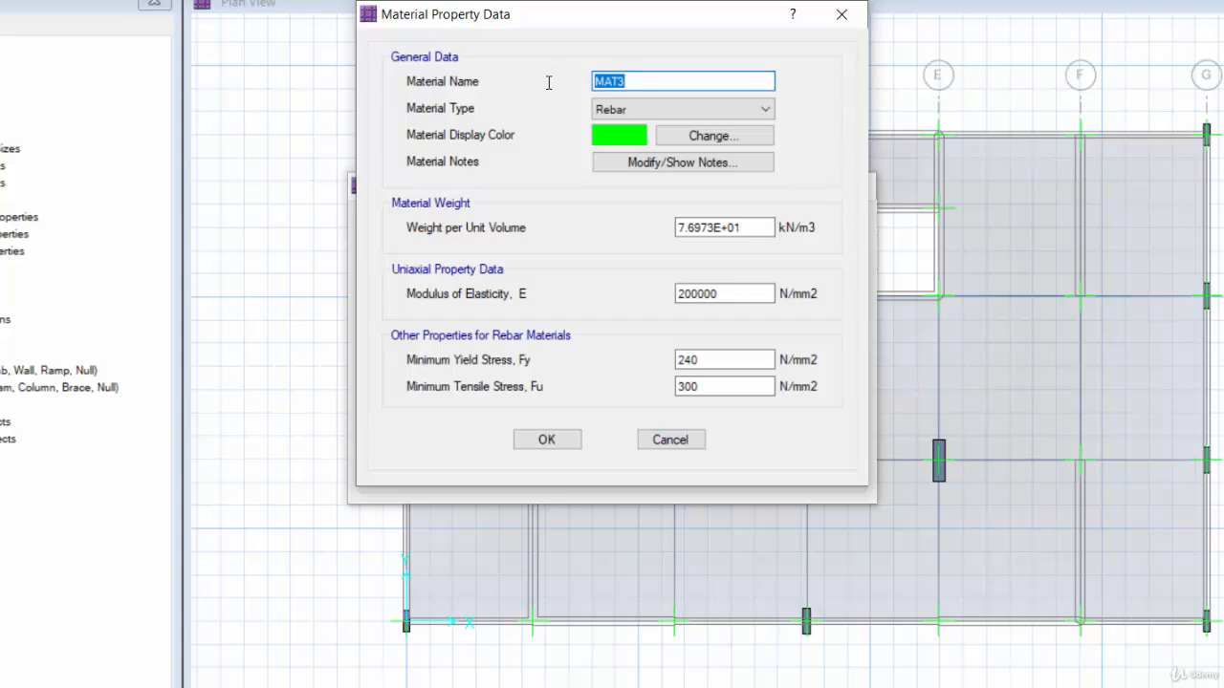
text(H 240)
click(564, 442)
Rename concrete material MAT4 as F'c 30 and accept the material definitions
double_click(427, 324)
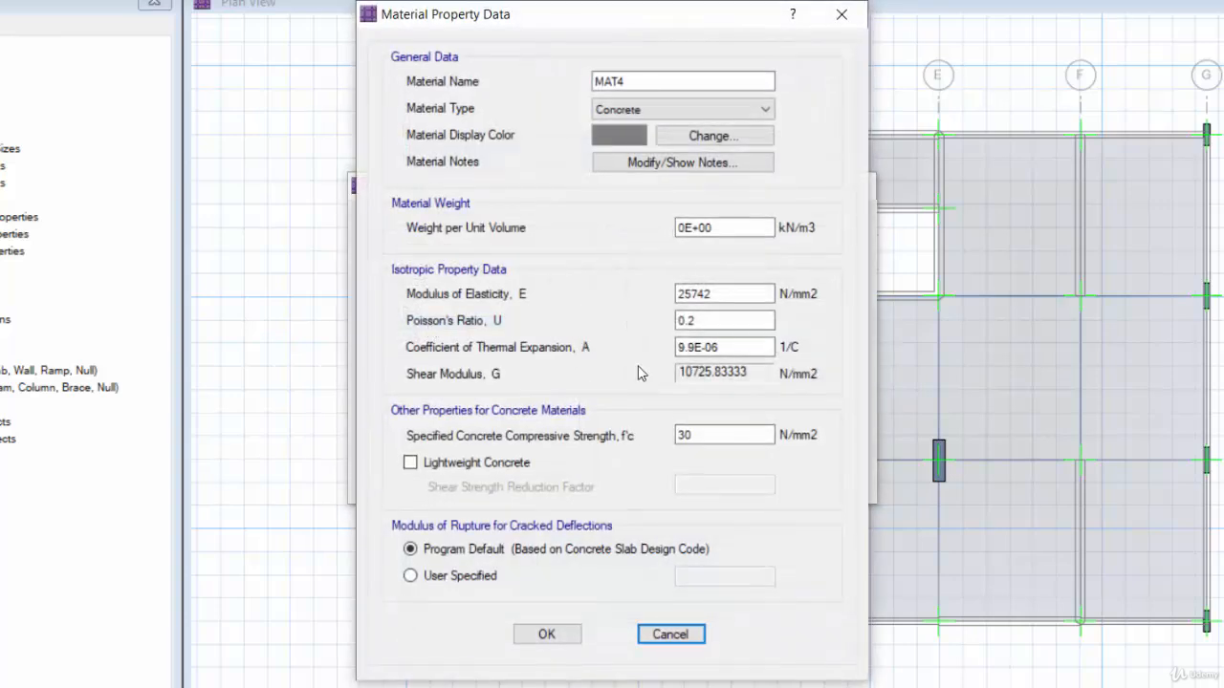
drag(632, 81, 548, 92)
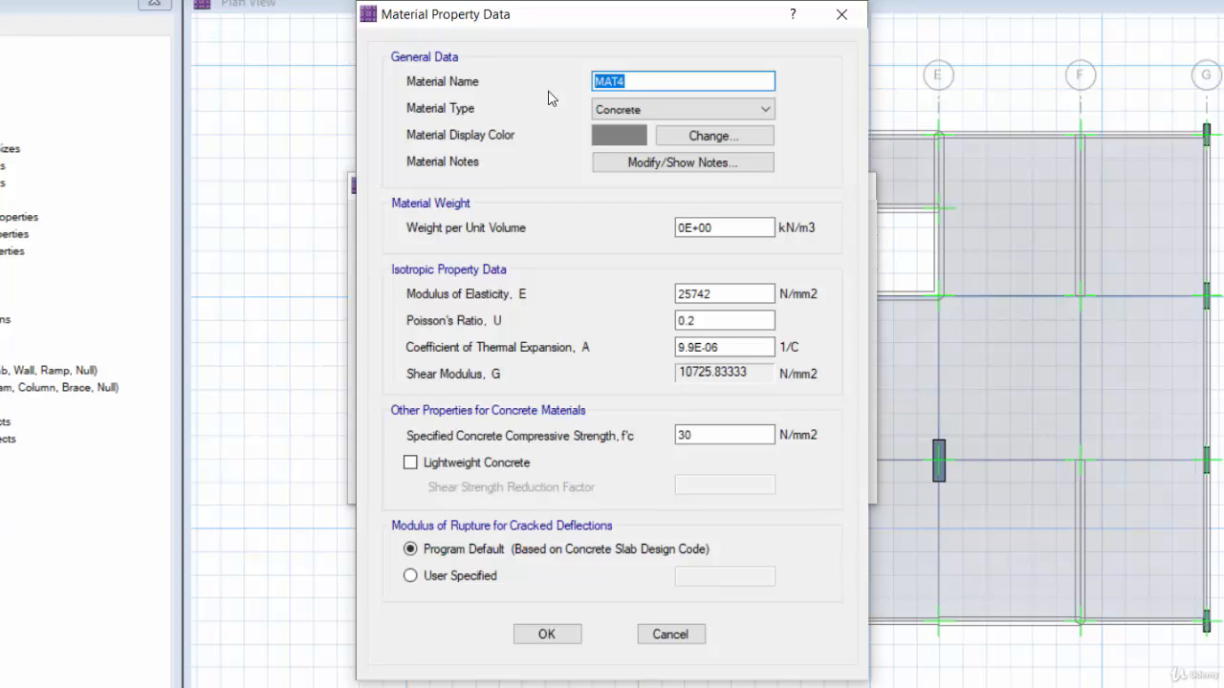
text(F'c 30)
click(546, 634)
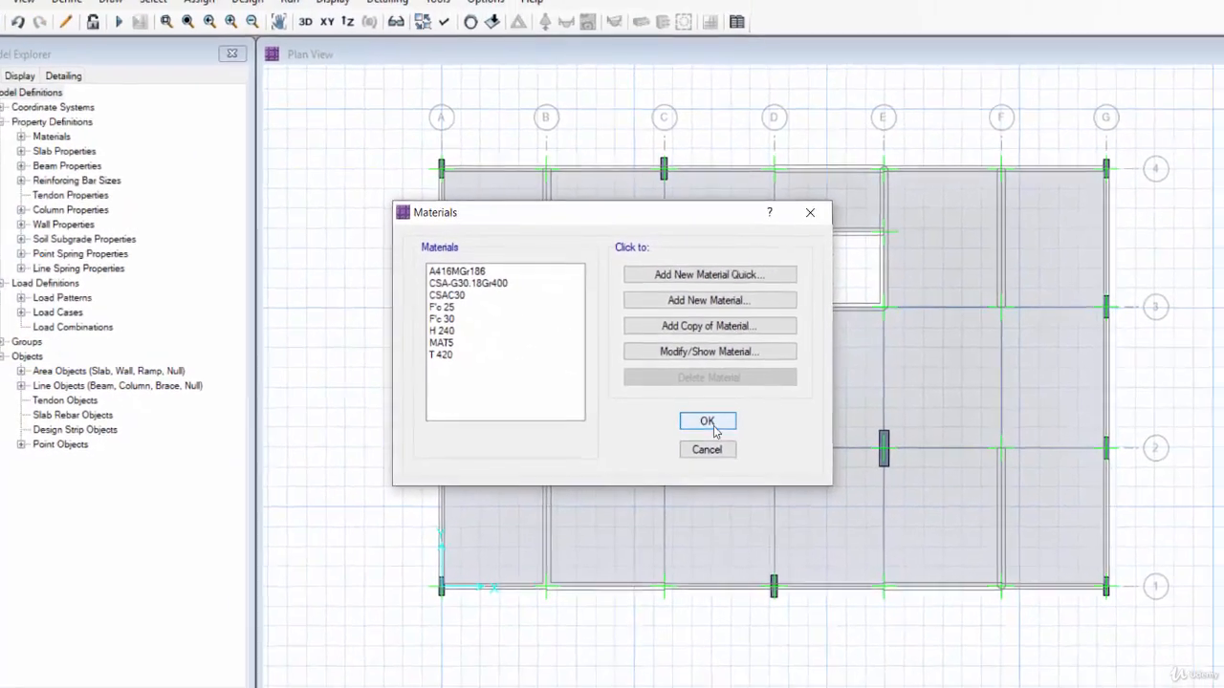
click(726, 429)
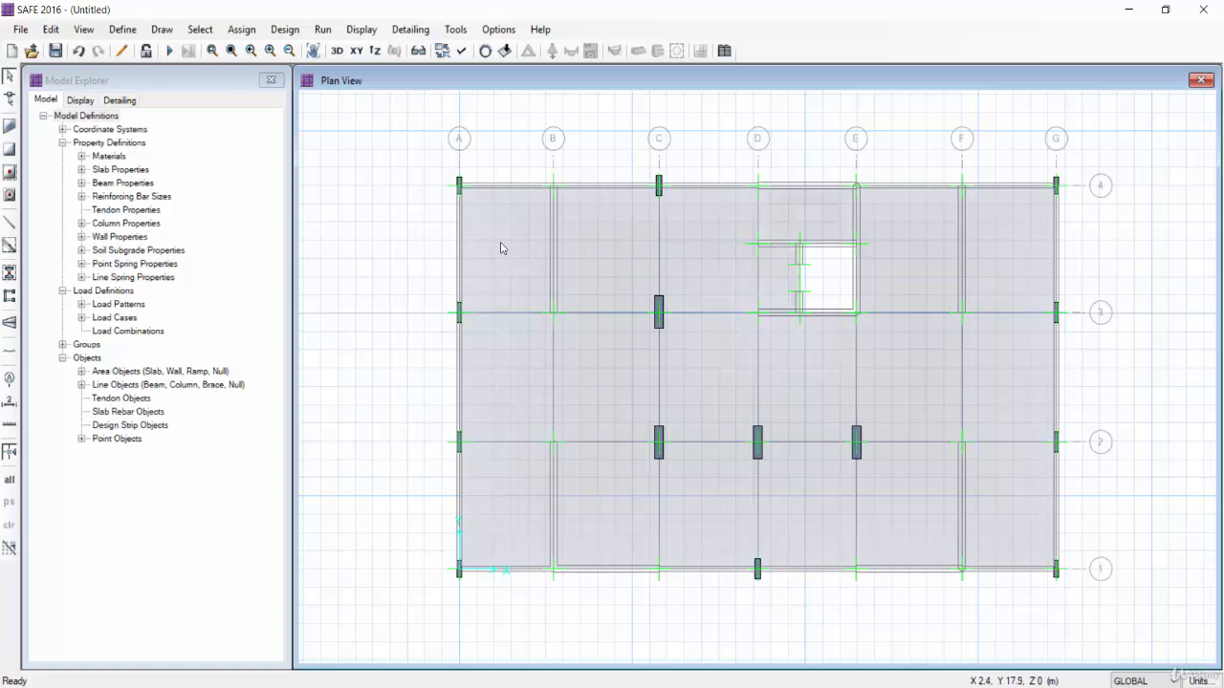
Examine the uniform loads assigned to the waffle slab area and close its information
click(608, 264)
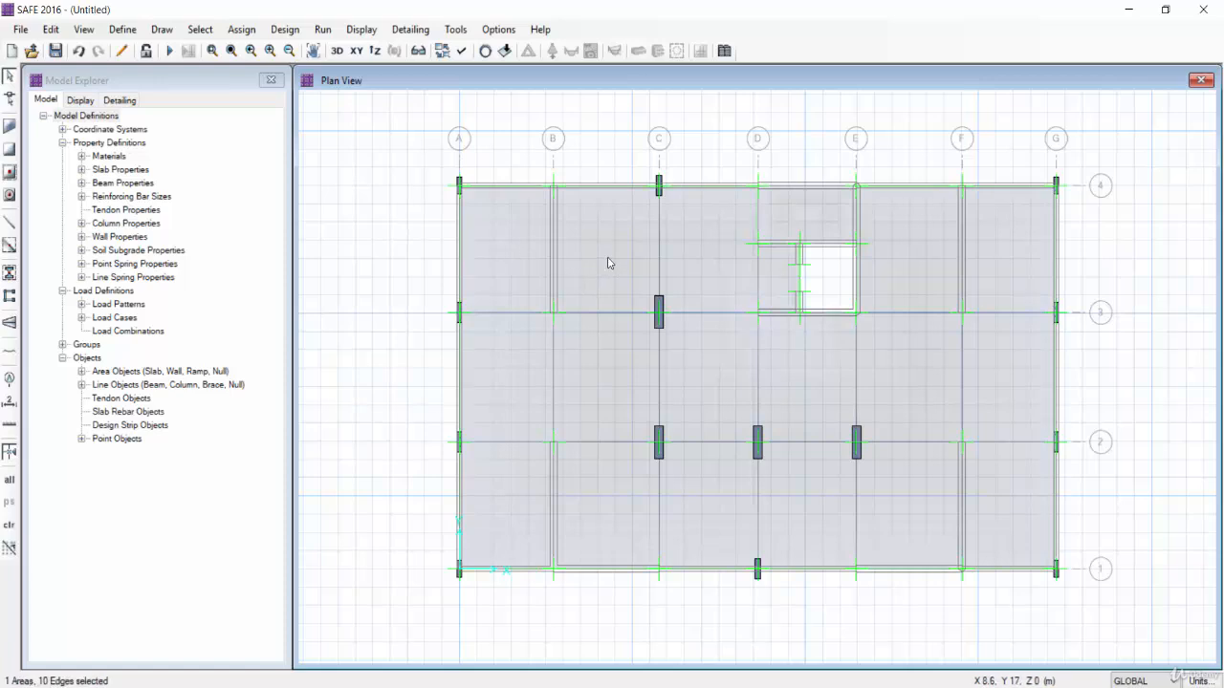
right_click(608, 263)
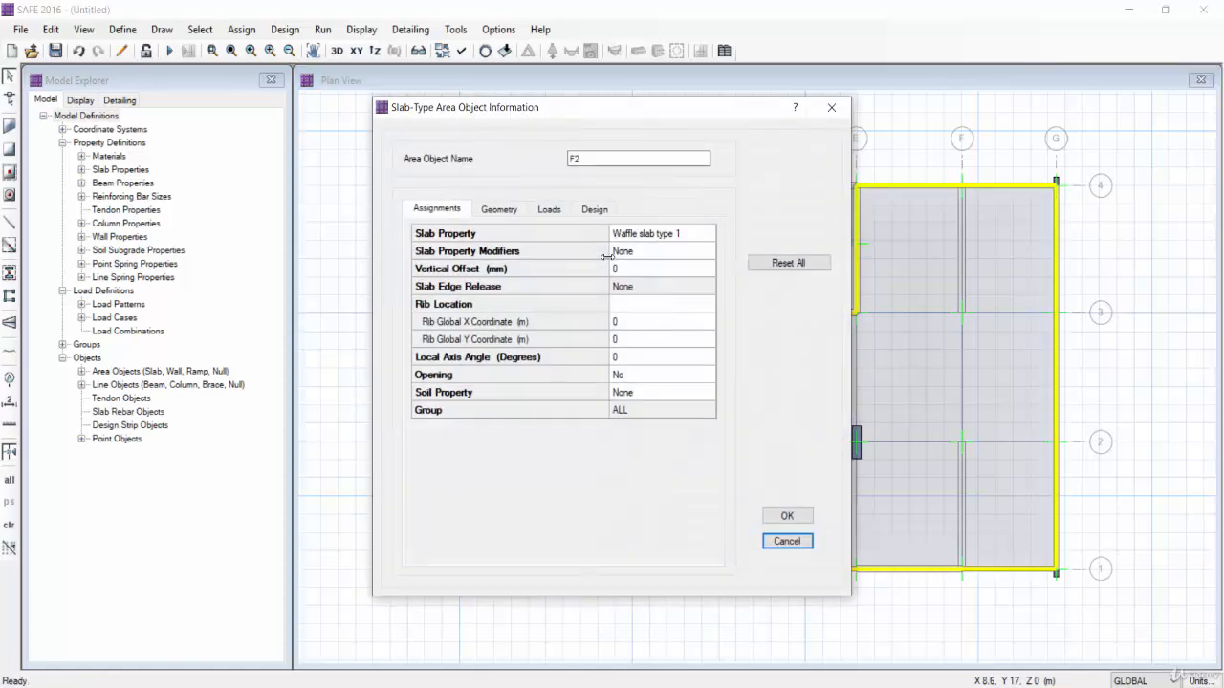
click(547, 210)
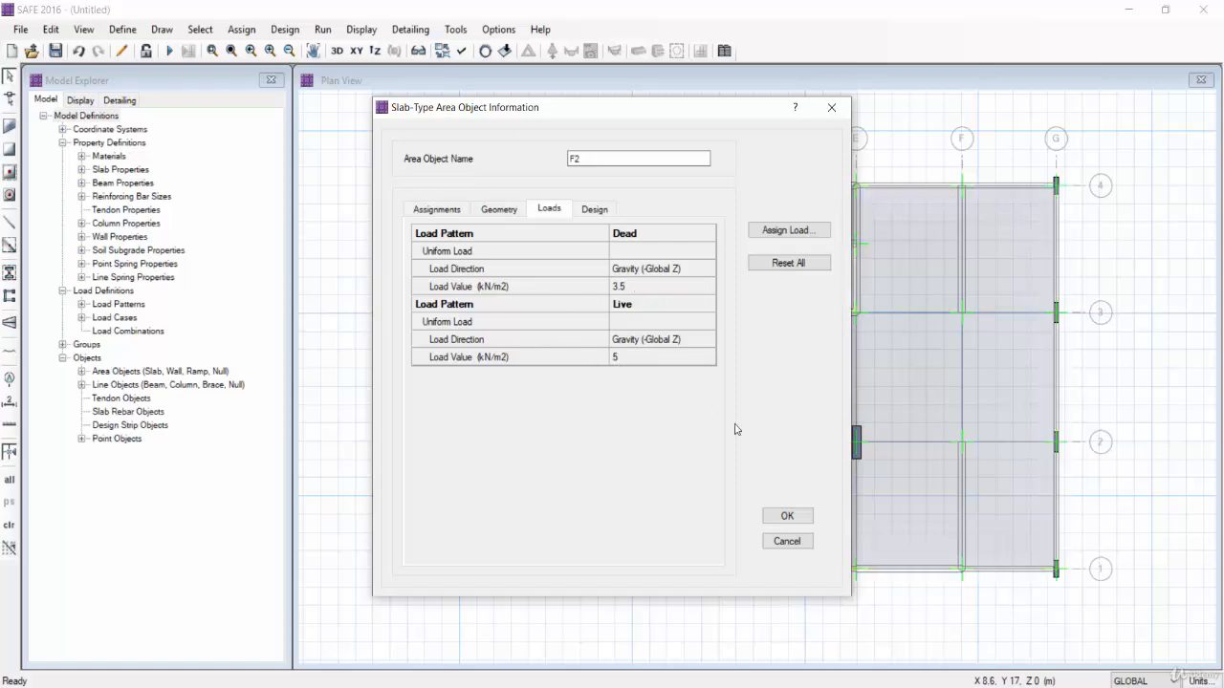
click(784, 516)
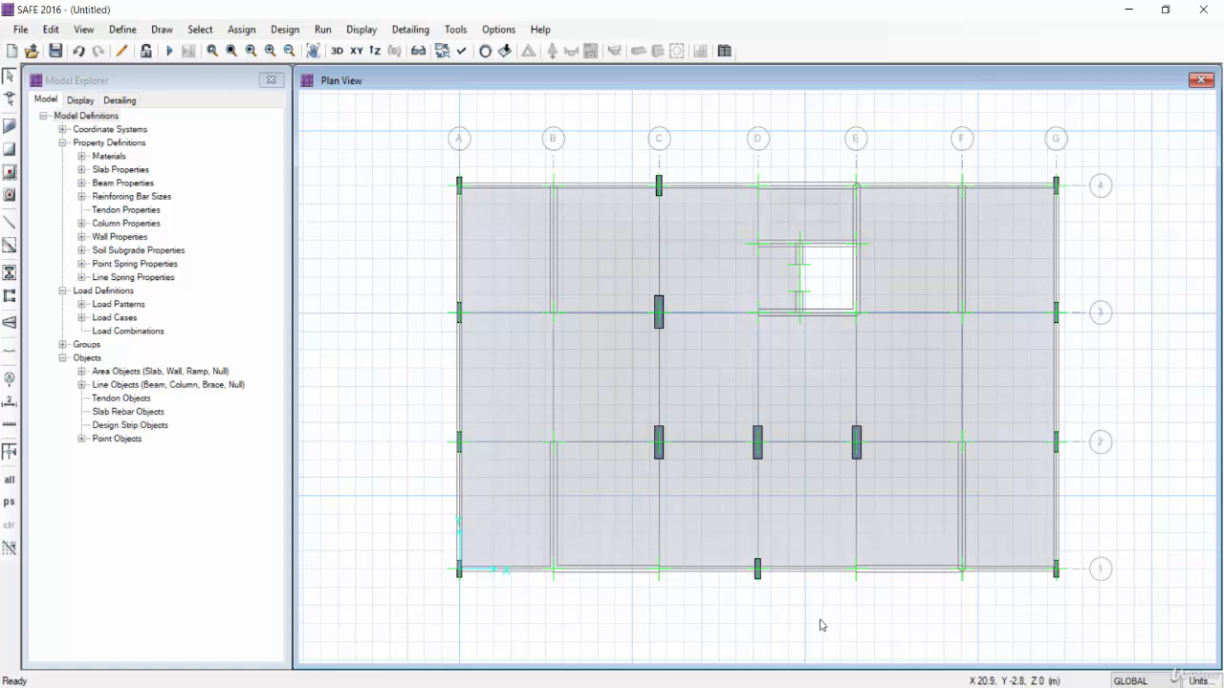
Consult the Deflection slide in PowerPoint, then add load case Deflection1 in SAFE with the Nonlinear (Cracked) analysis type
click(430, 686)
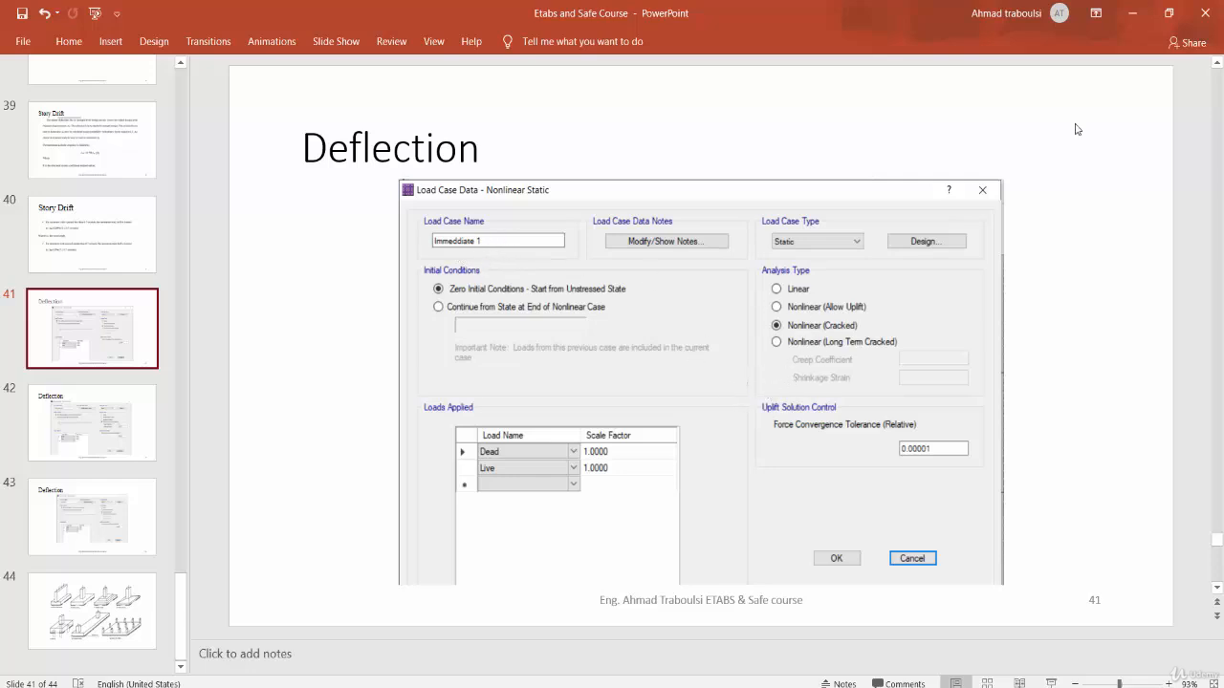
click(1131, 14)
click(124, 30)
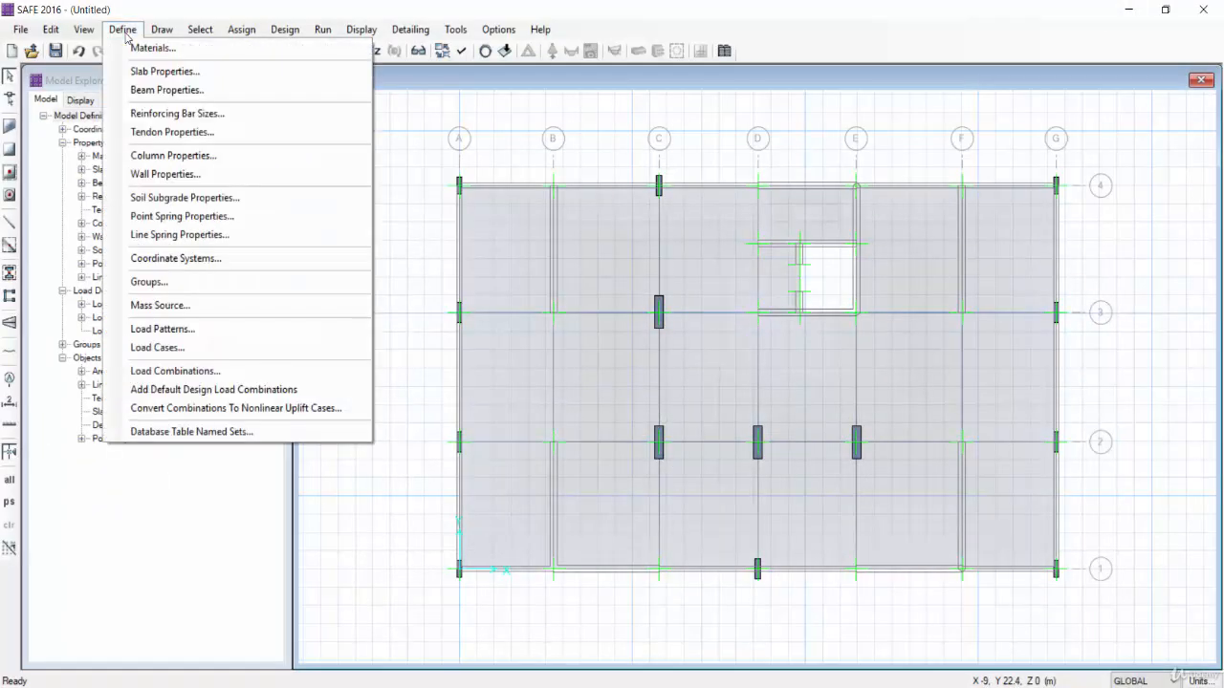
click(201, 353)
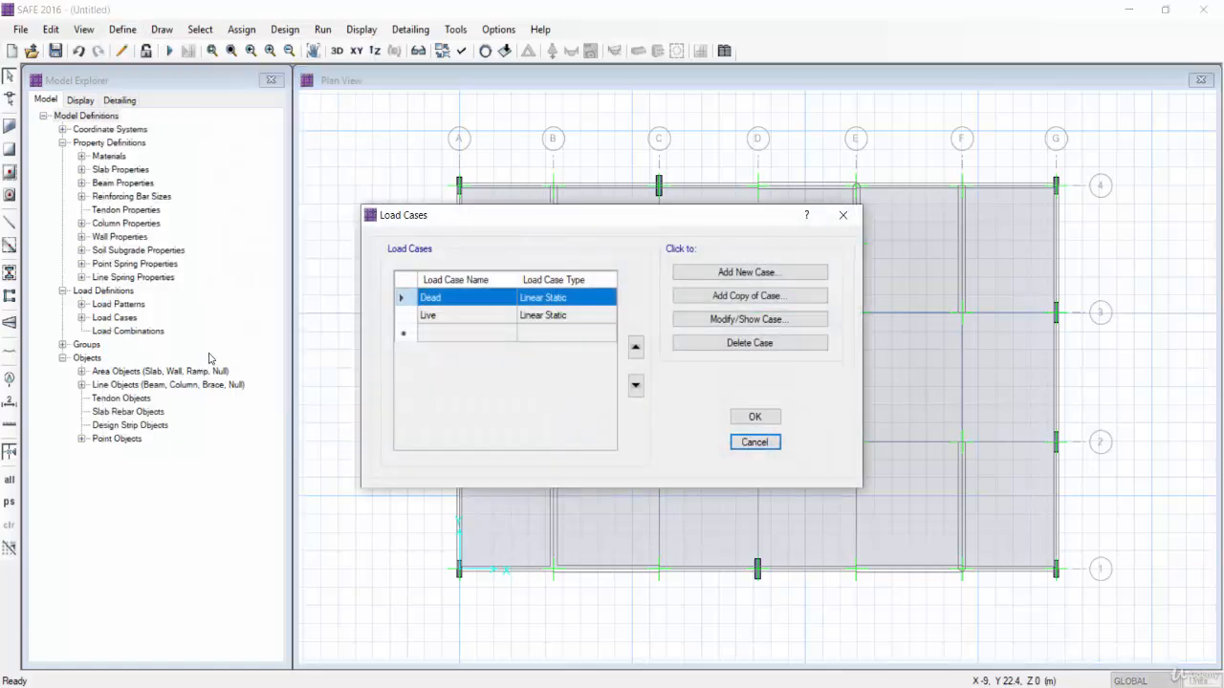
click(760, 275)
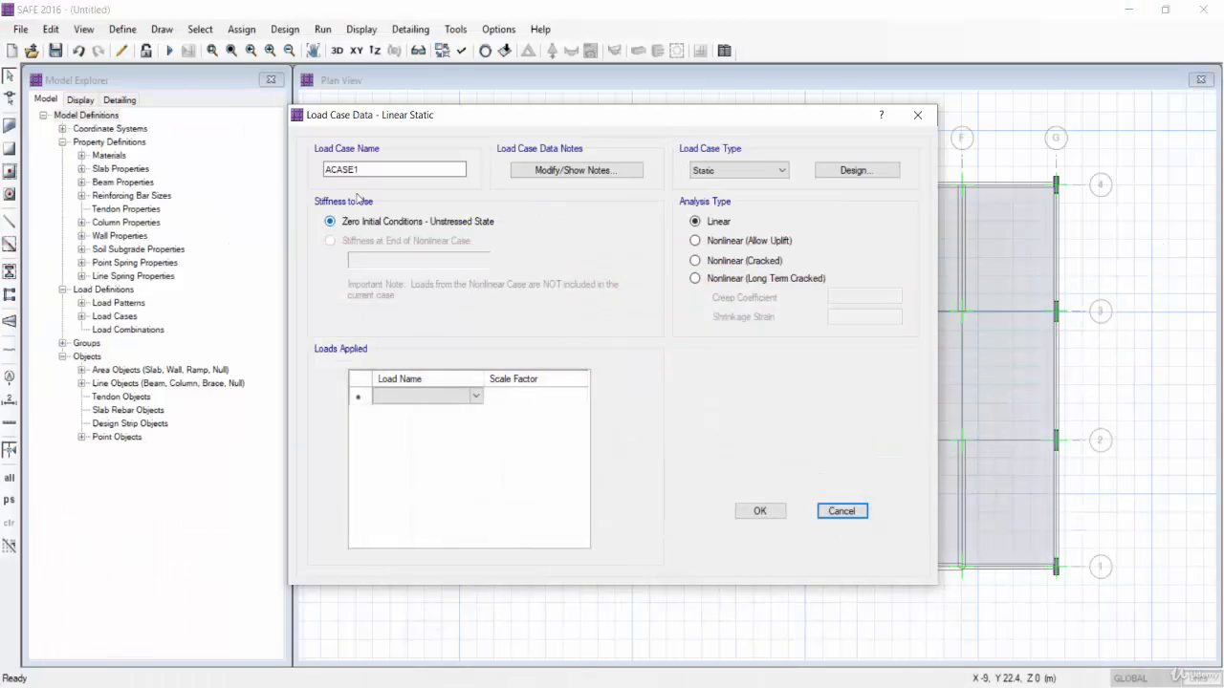
click(365, 170)
drag(365, 171, 315, 179)
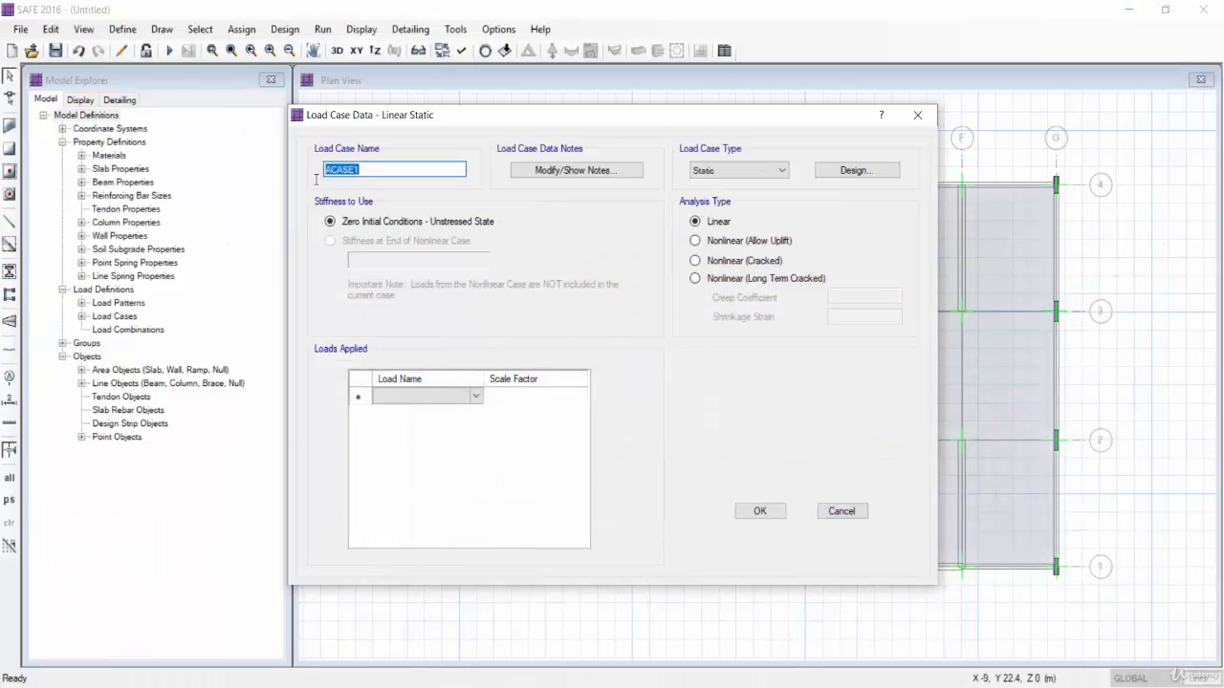
text(Deflection1)
click(763, 264)
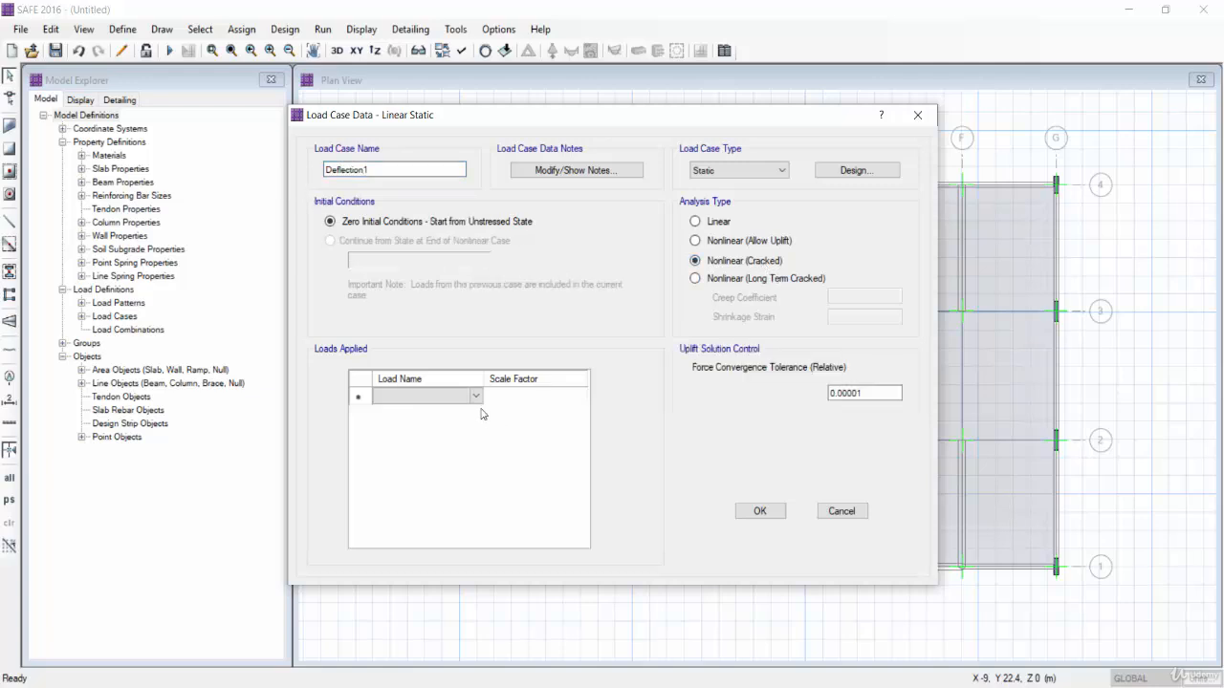
Apply Dead and Live loads with scale factor 1 to Deflection1 and accept the load case
click(478, 398)
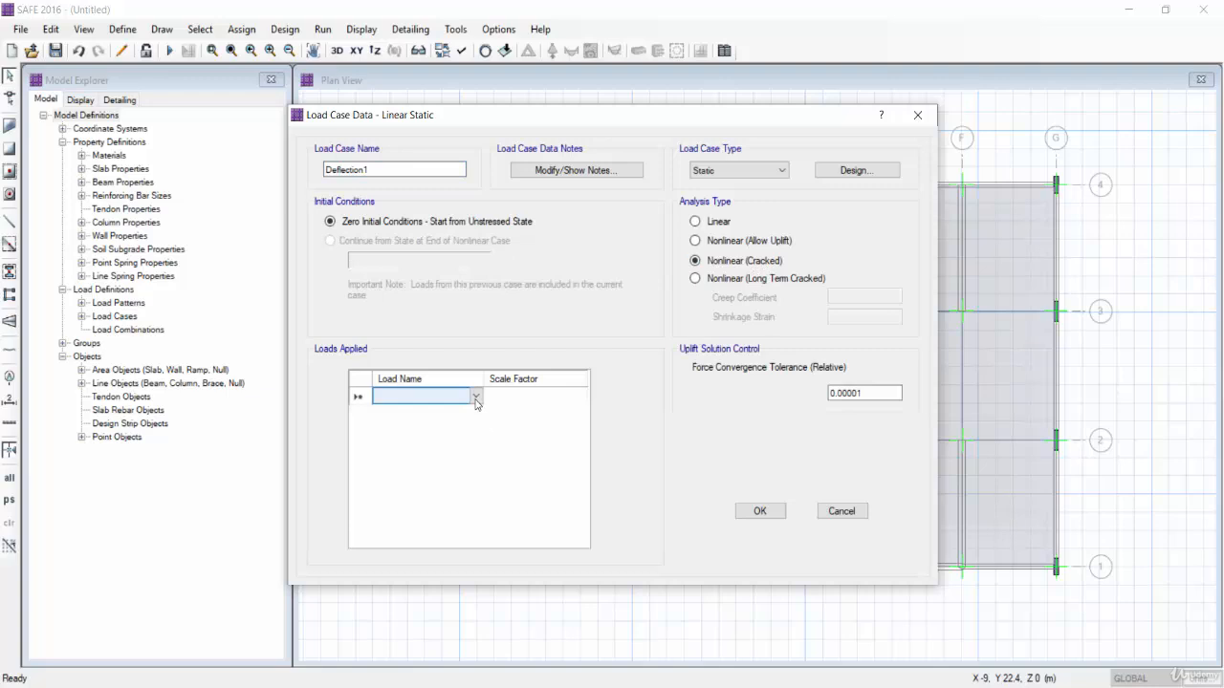
click(479, 397)
click(465, 412)
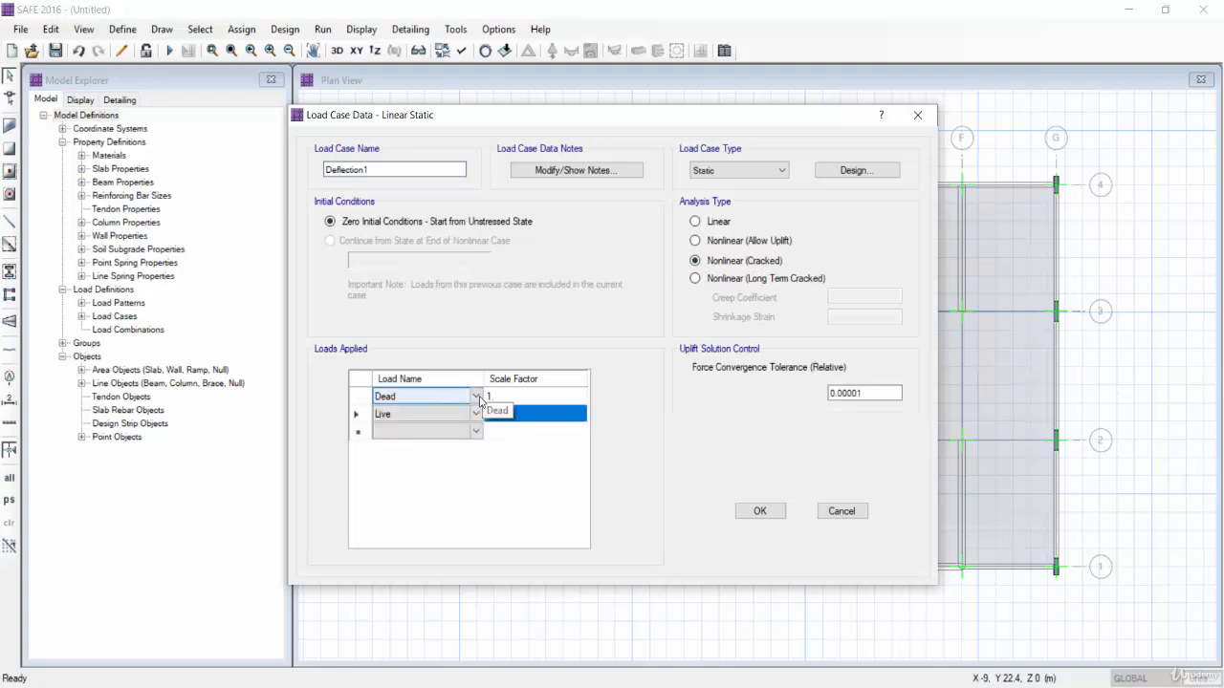
text(1)
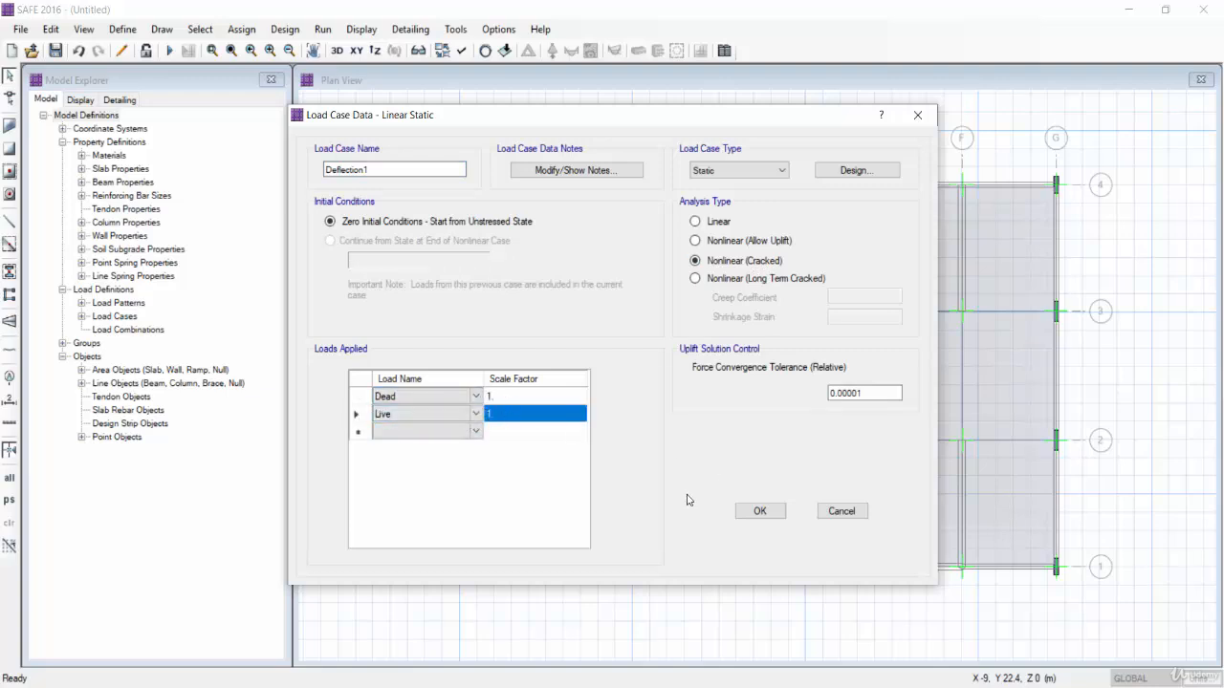
click(754, 512)
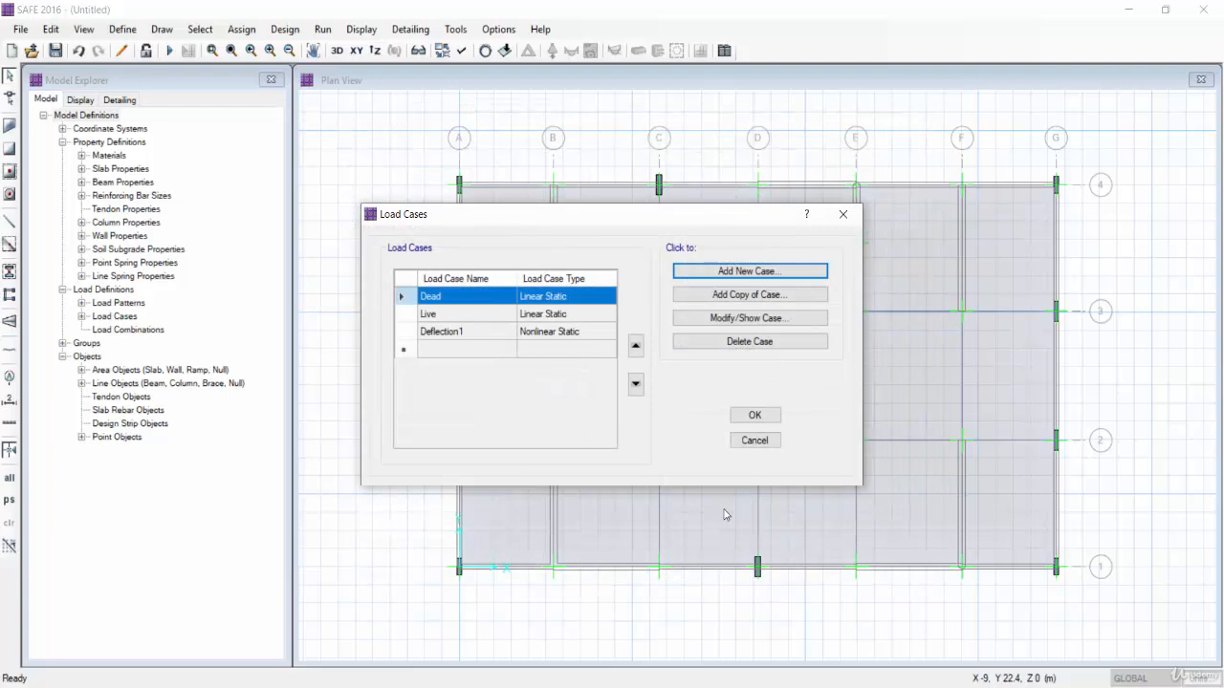
Add another load case named Deflection 2, consulting the long-term deflection slide in PowerPoint for its settings
click(721, 272)
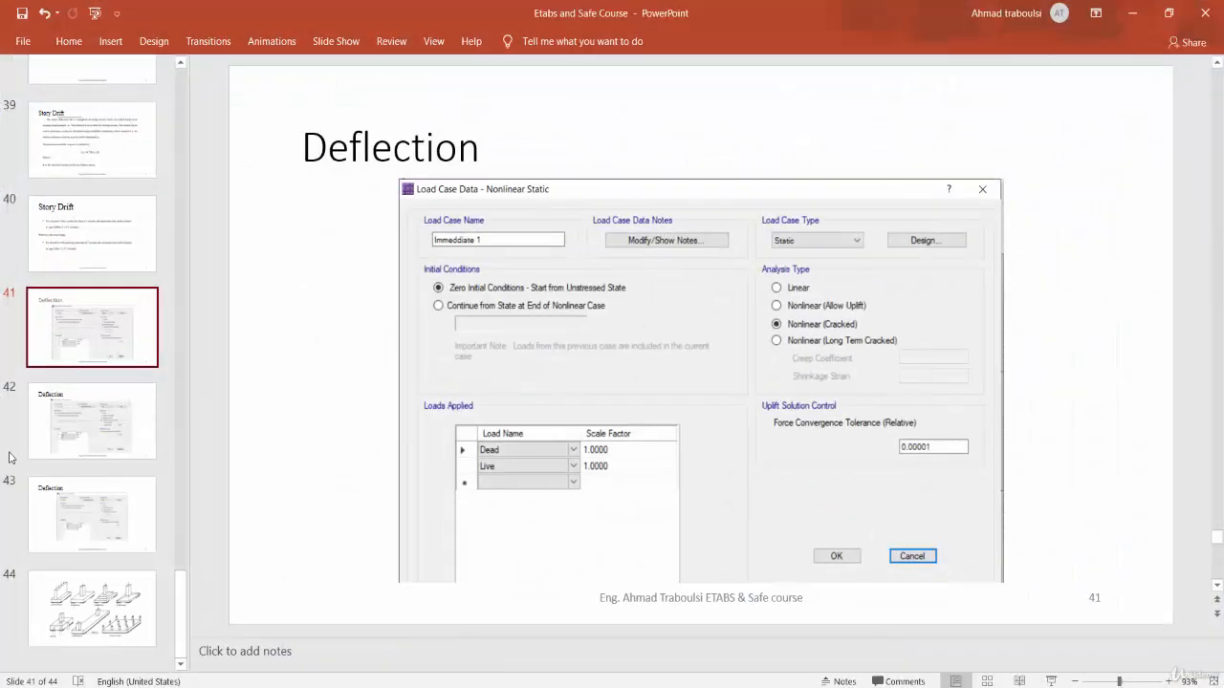
key(Down)
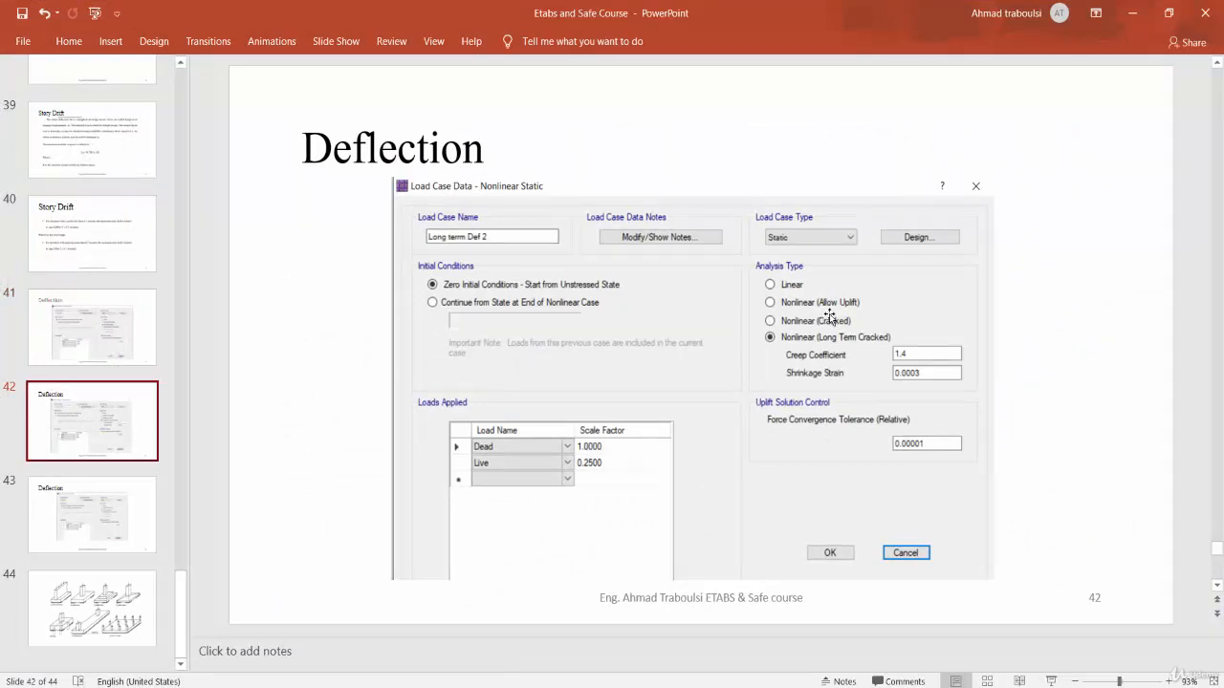
click(1131, 12)
double_click(383, 170)
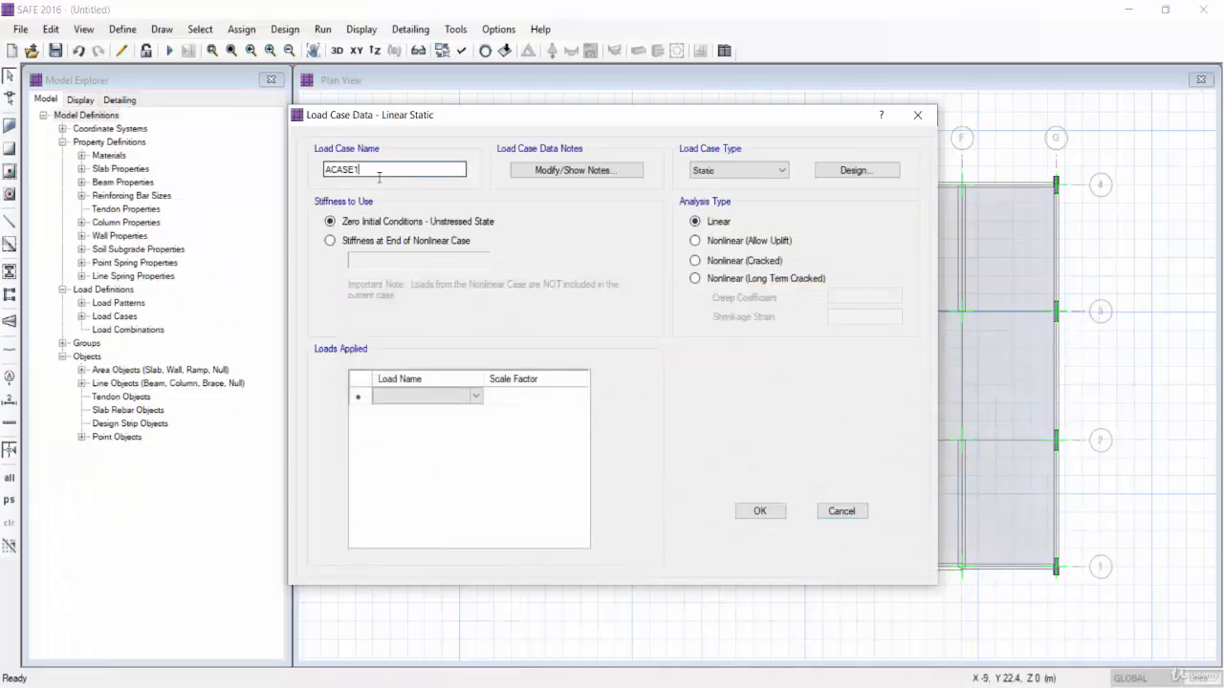
text(Deflect)
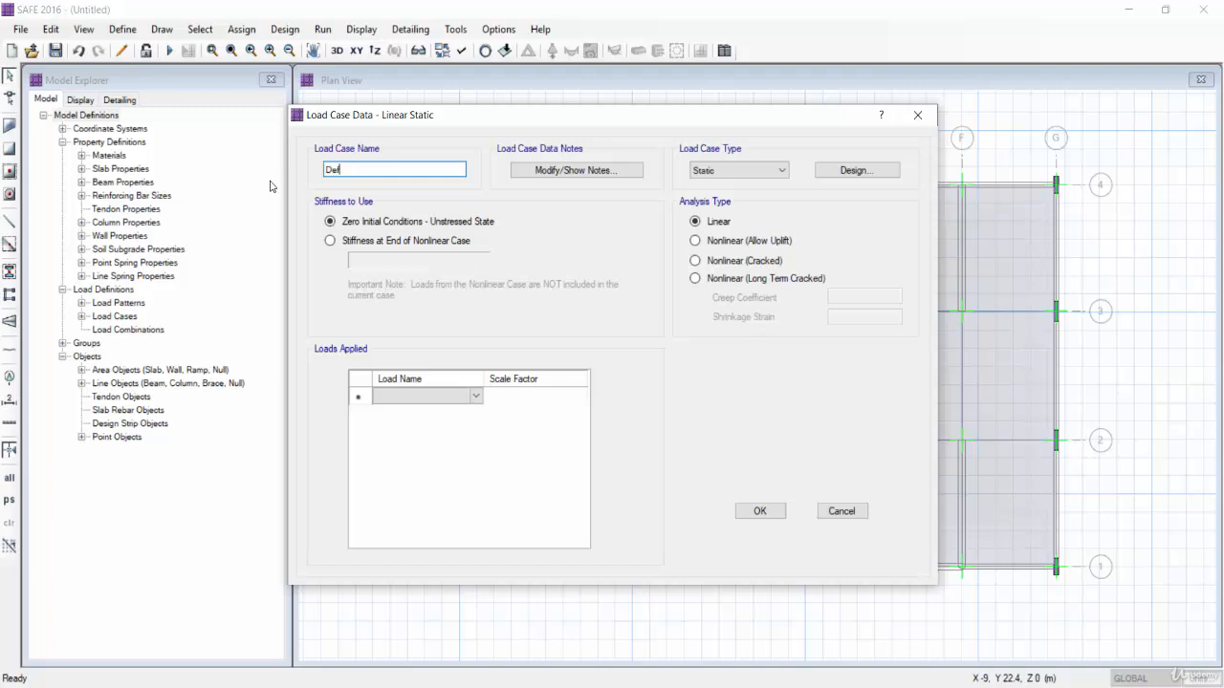
text(ion2)
click(362, 169)
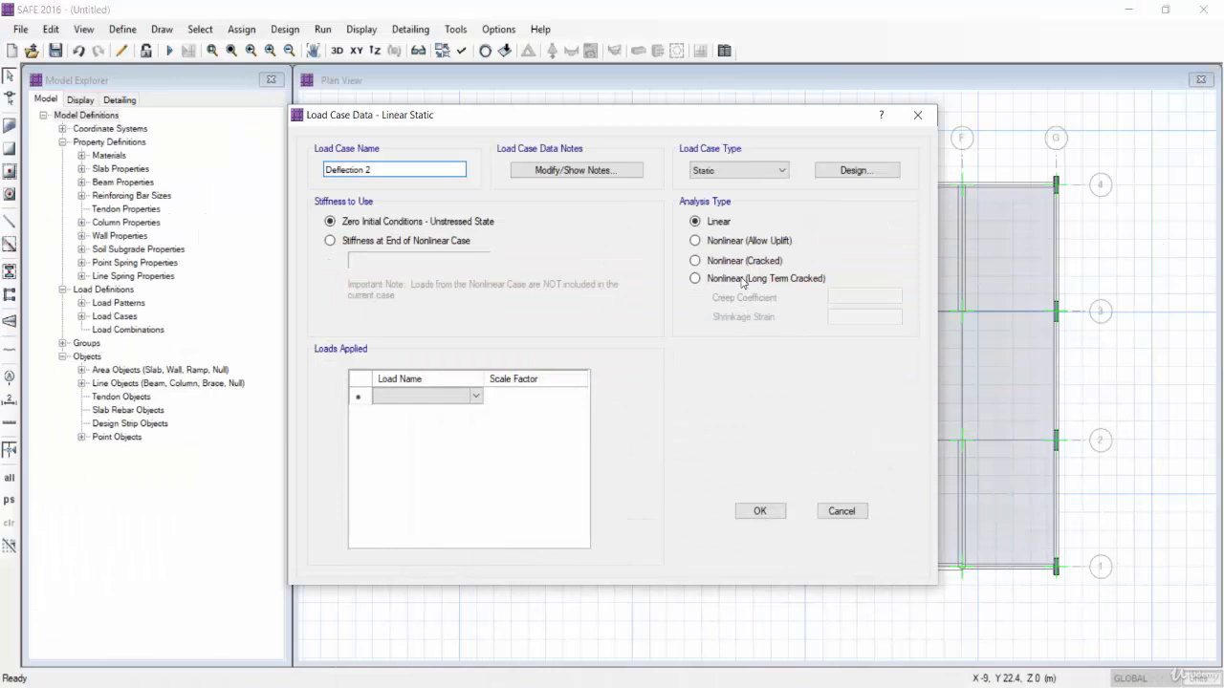
Set the analysis type of Deflection 2 to Nonlinear (Long Term Cracked)
click(744, 279)
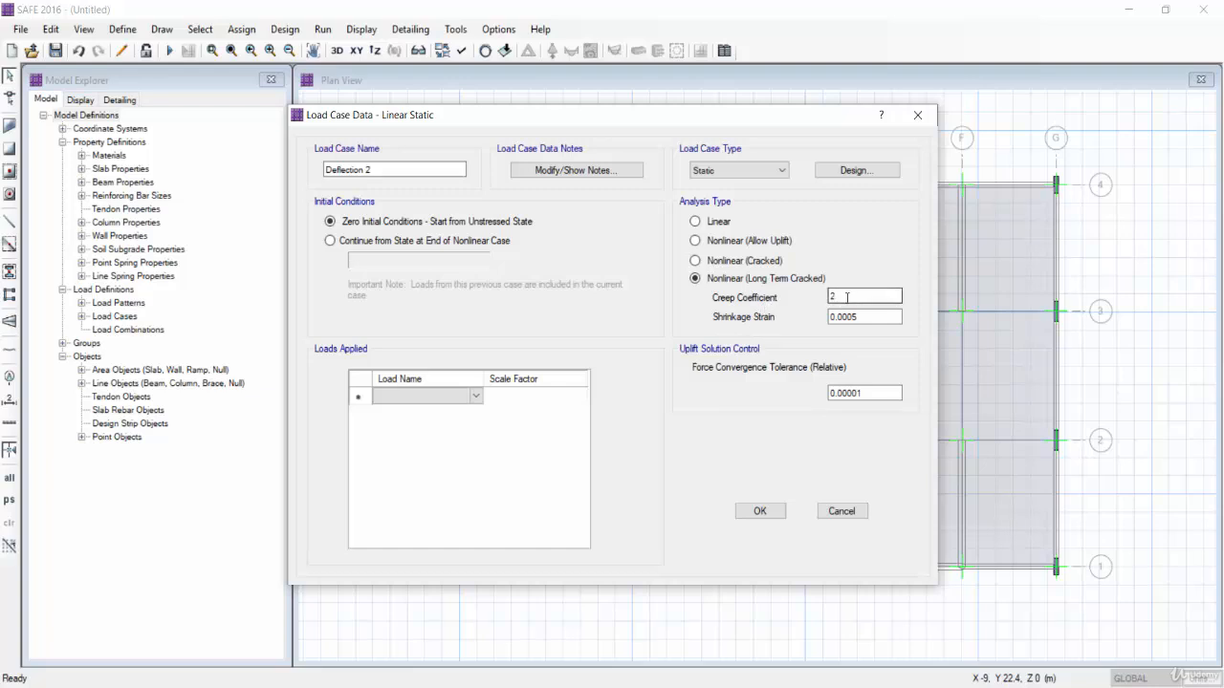
drag(850, 297, 815, 298)
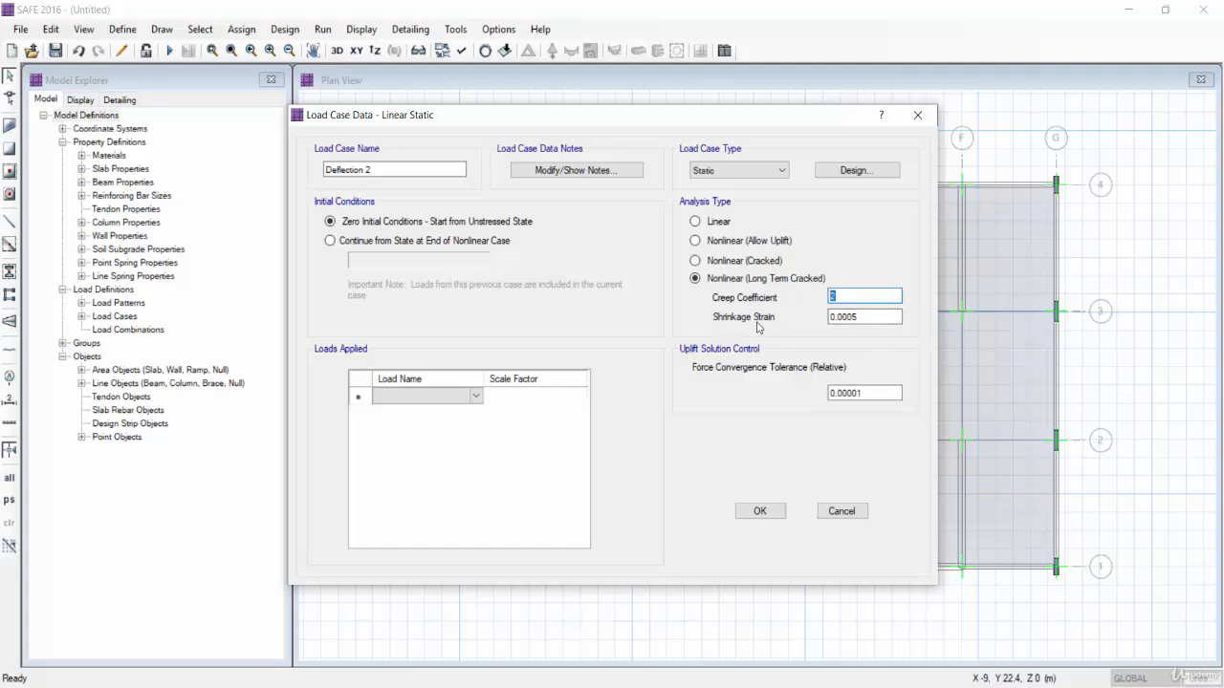
click(870, 321)
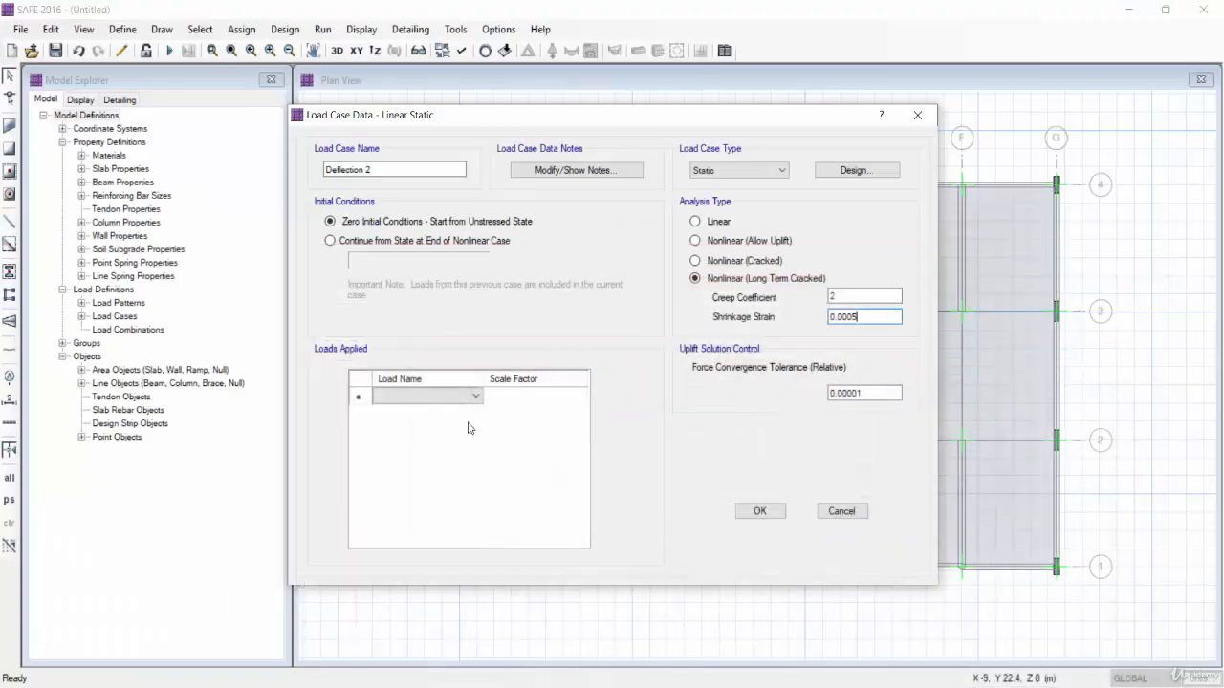
Apply Dead with scale factor 1 and Live with scale factor 0.25 to Deflection 2, and accept the load case
click(476, 397)
click(476, 397)
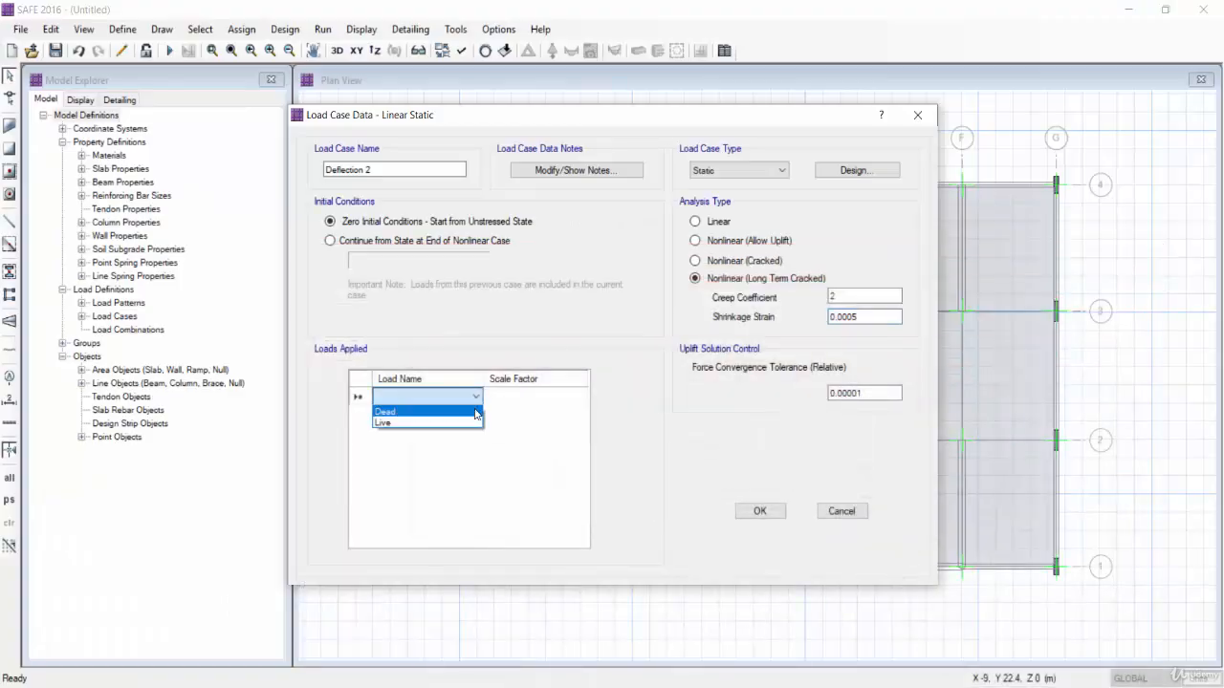
click(473, 408)
click(501, 418)
click(473, 414)
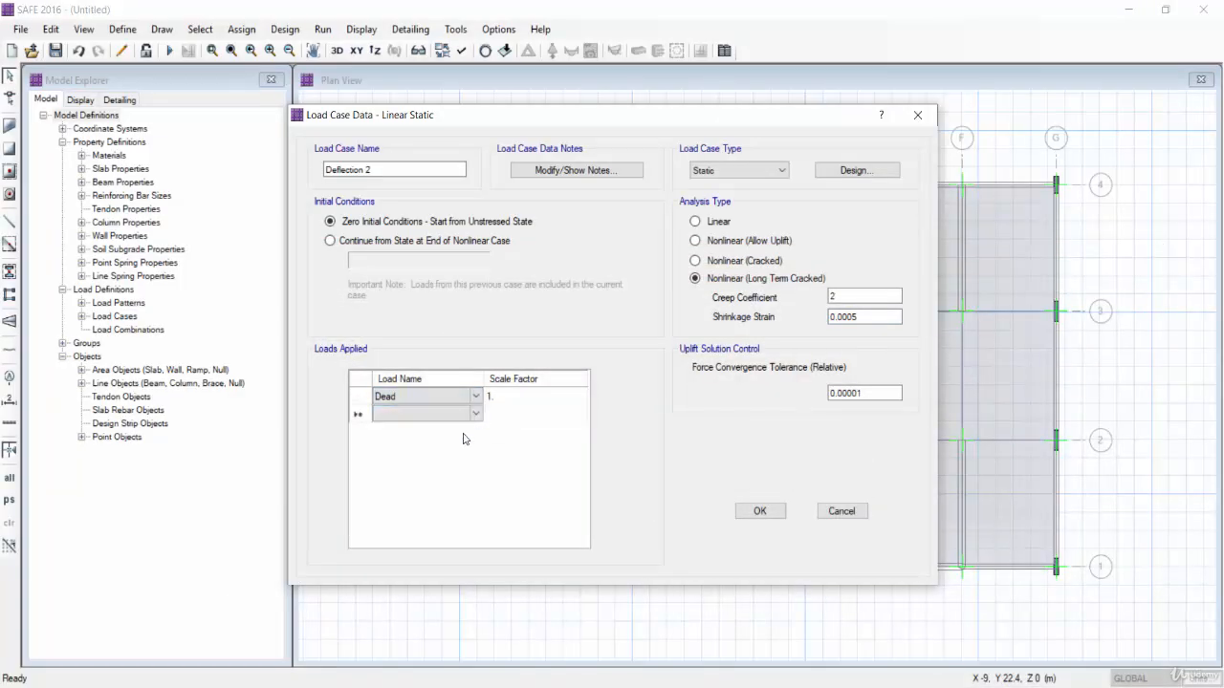
click(476, 414)
click(466, 441)
click(521, 414)
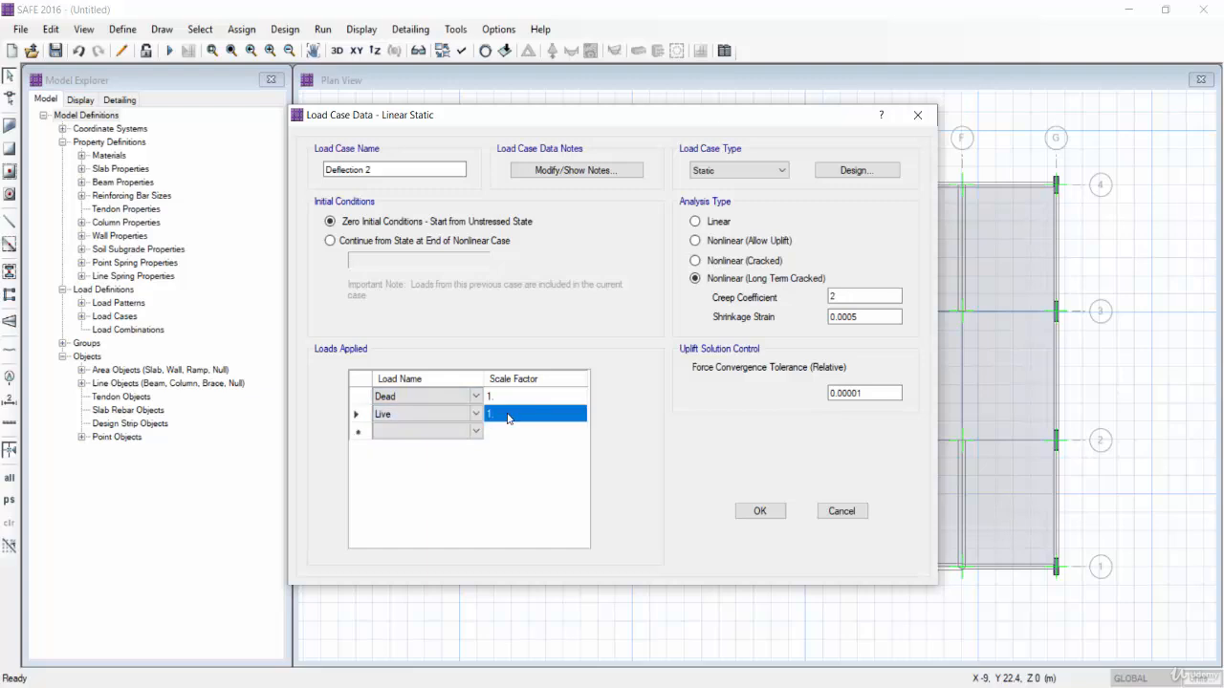
text(0.25)
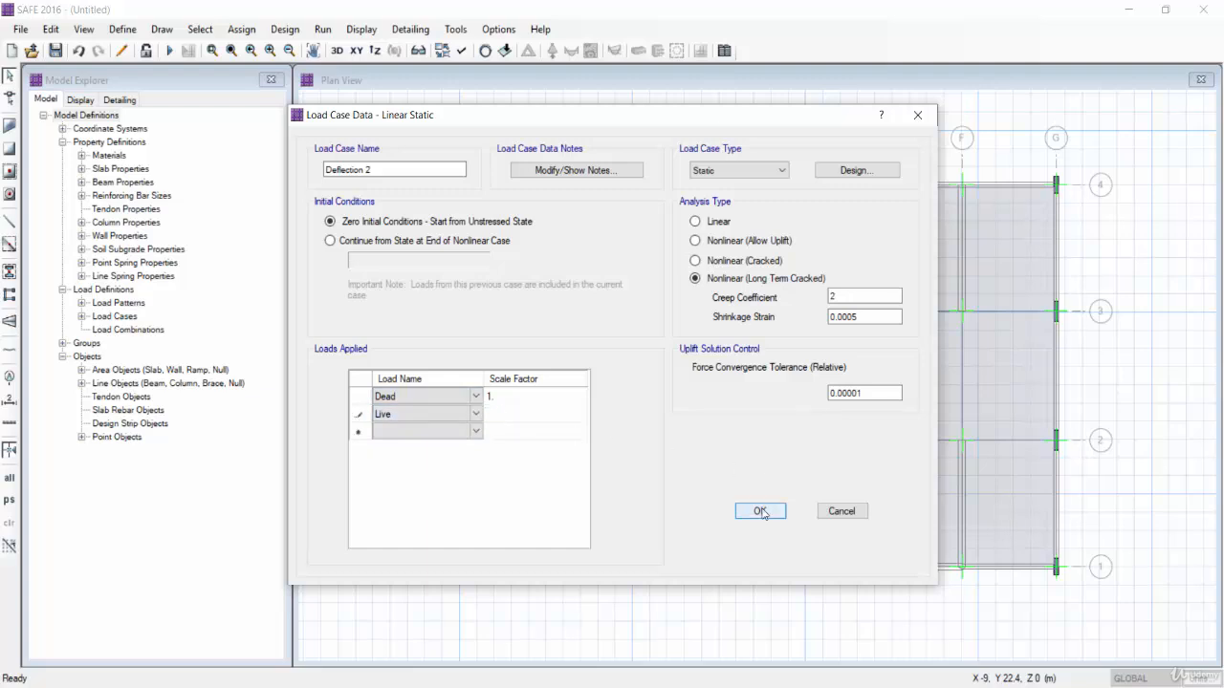
click(759, 510)
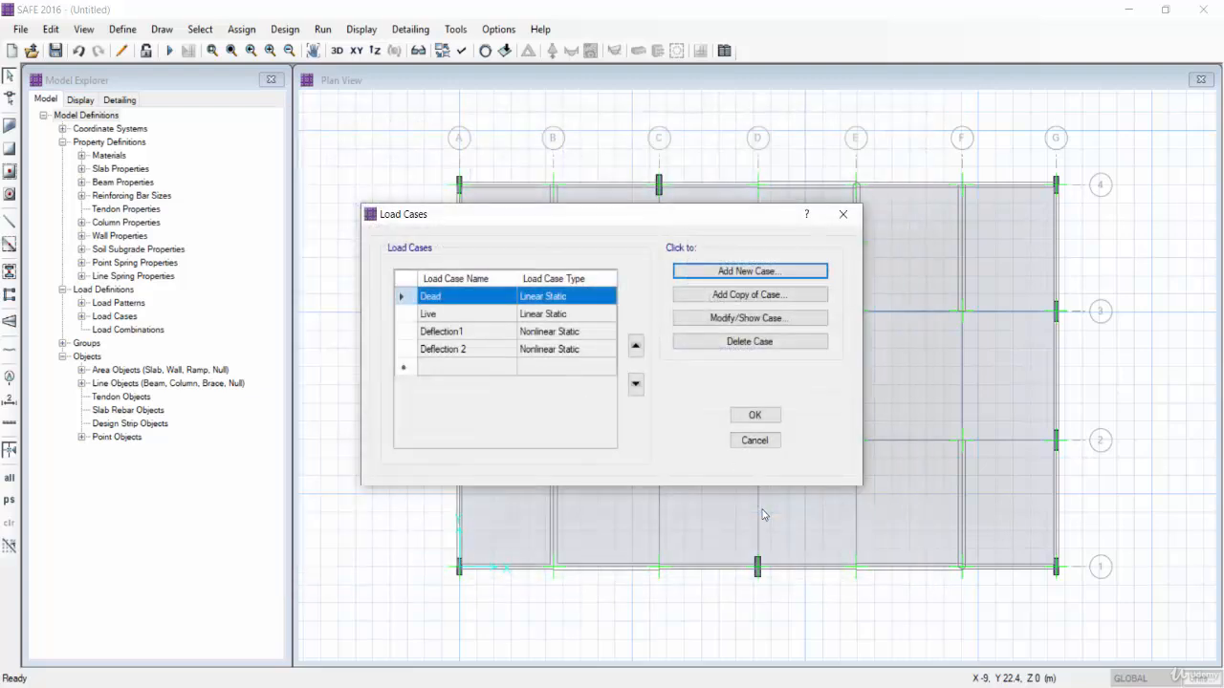
Add load case Deflection3 with the Nonlinear (Cracked) analysis type, consulting the Immediate 3 slide in PowerPoint
click(750, 271)
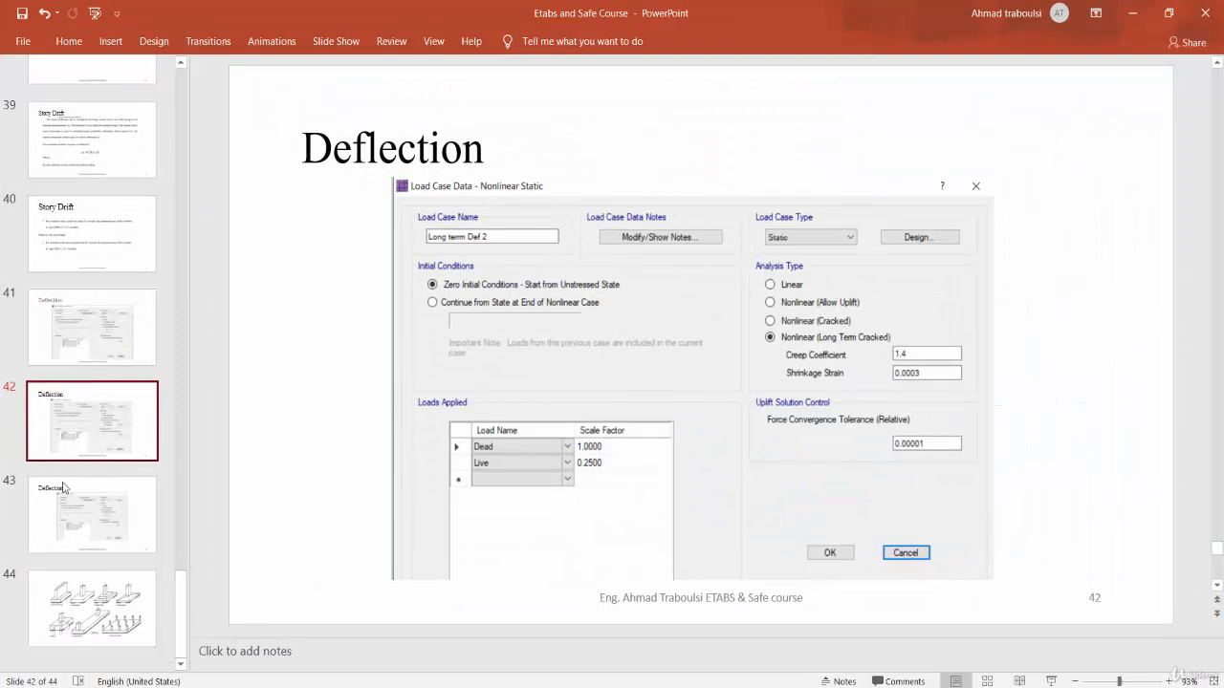
scroll(426, 222, down, 1)
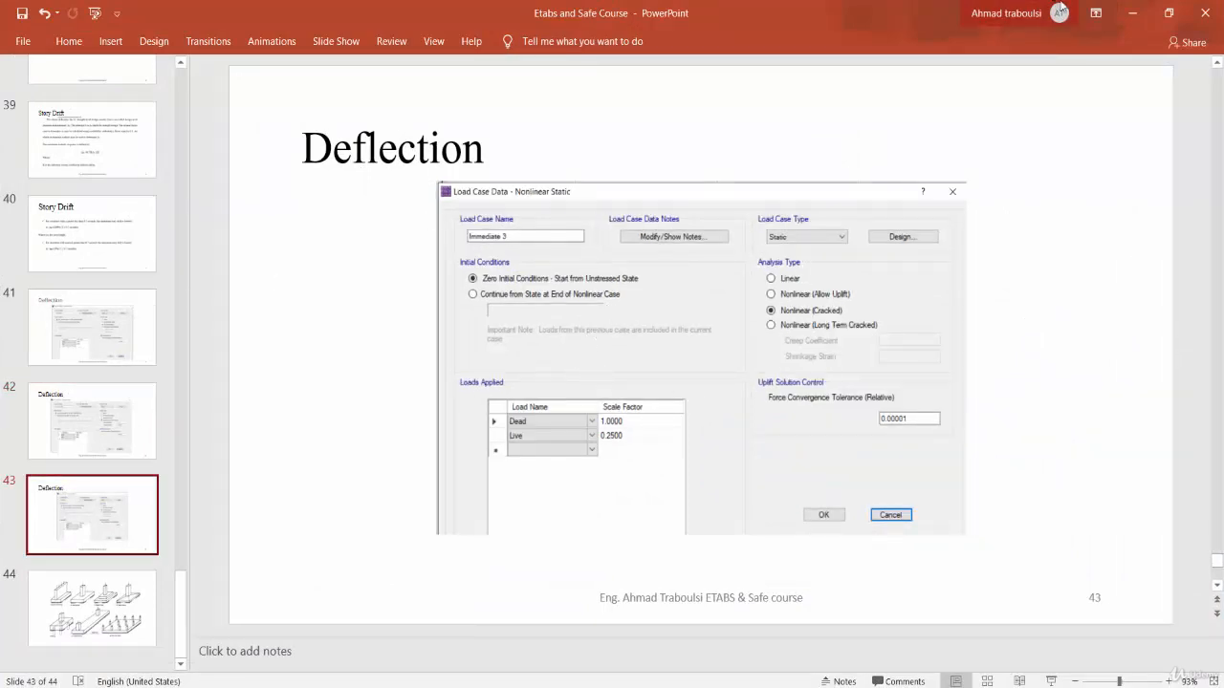
click(1131, 13)
double_click(339, 175)
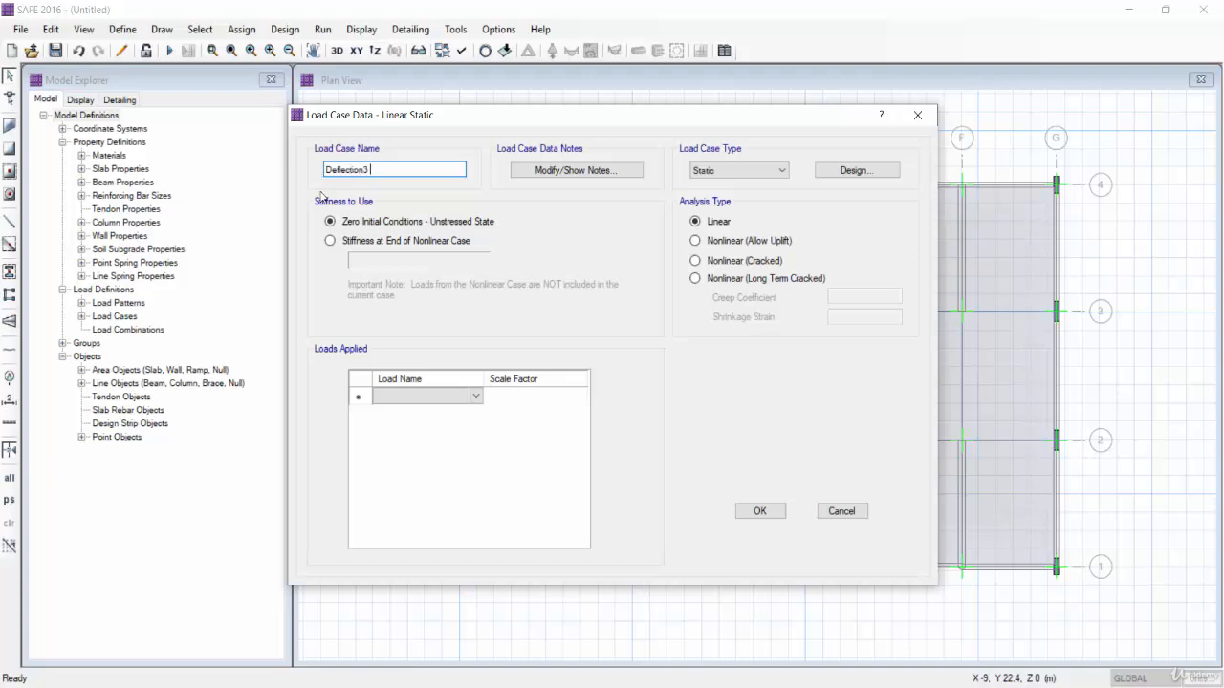
key(alt+Tab)
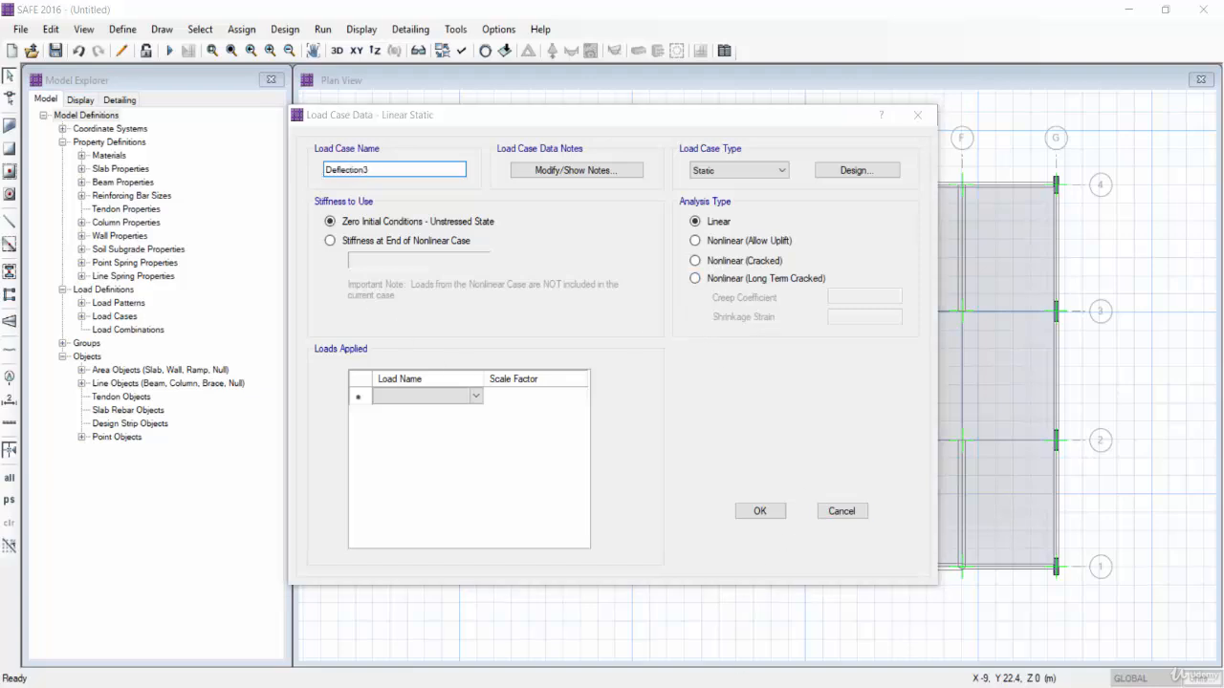
key(alt+Tab)
click(720, 262)
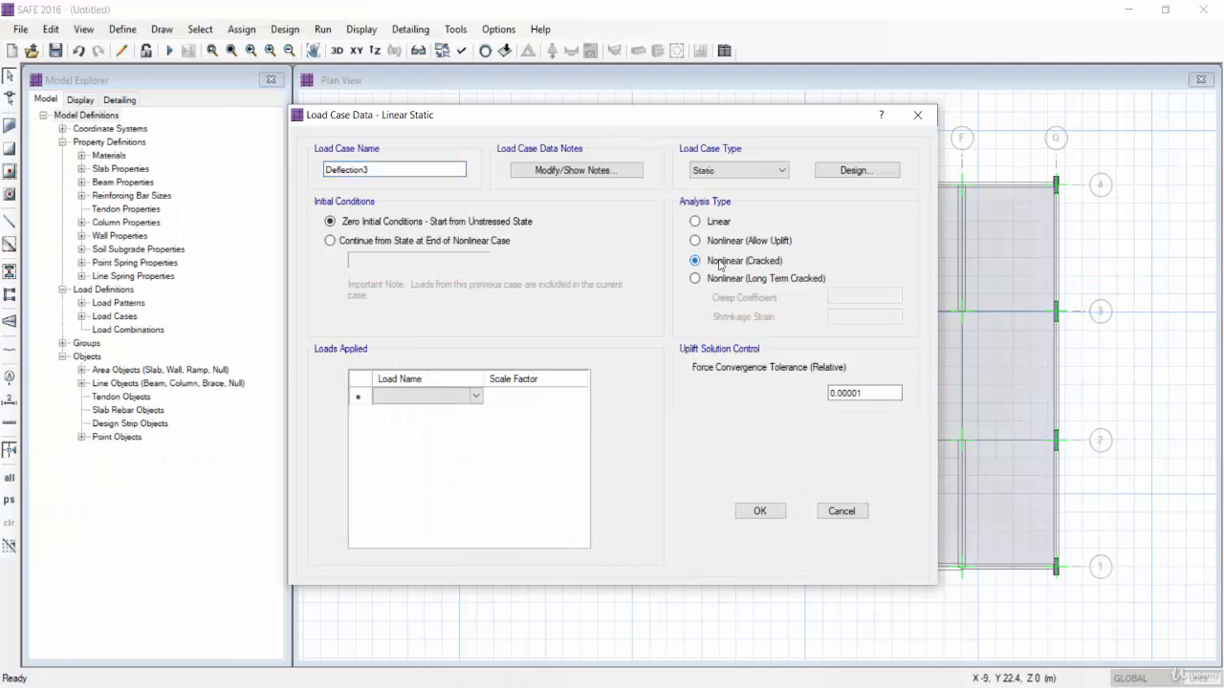
Apply Dead with scale factor 1 and Live with scale factor 0.25 to Deflection3, and accept the load cases
click(460, 396)
click(475, 396)
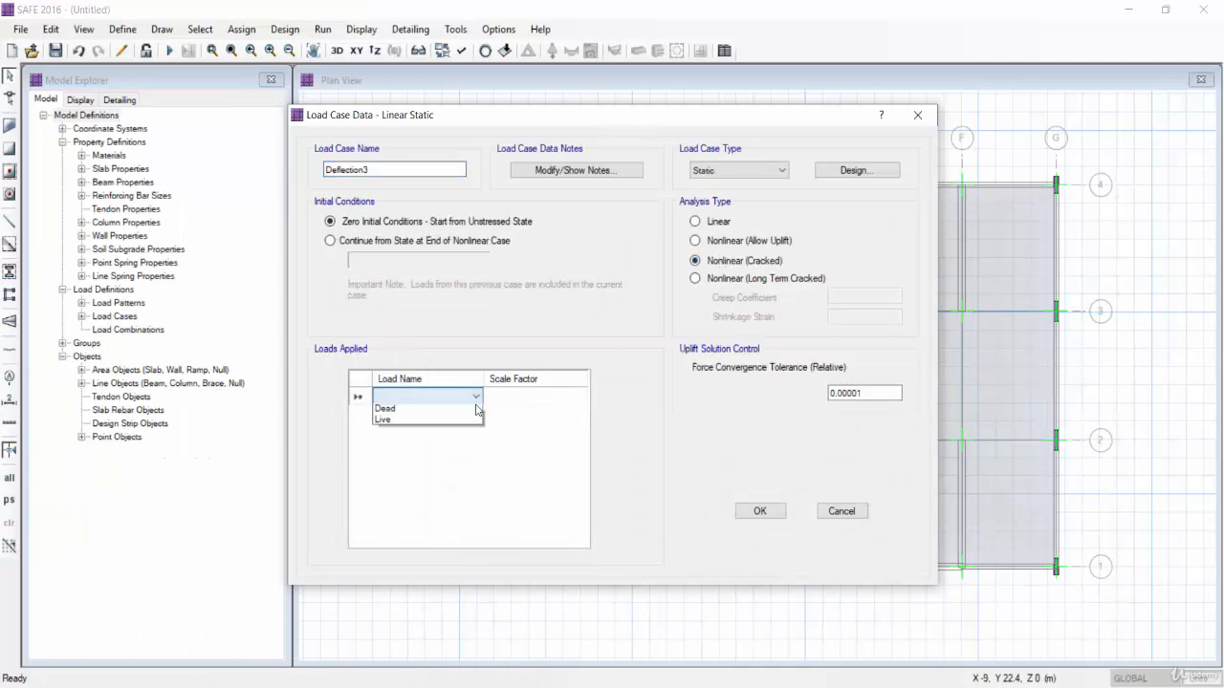
click(384, 411)
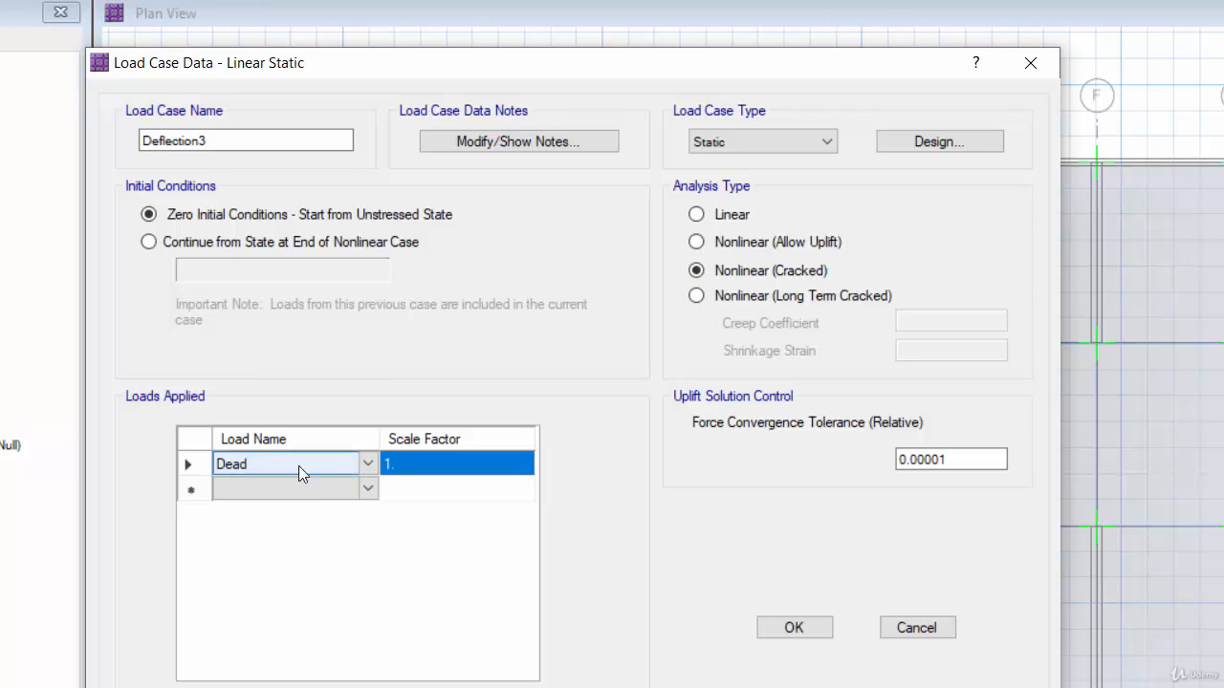
click(366, 488)
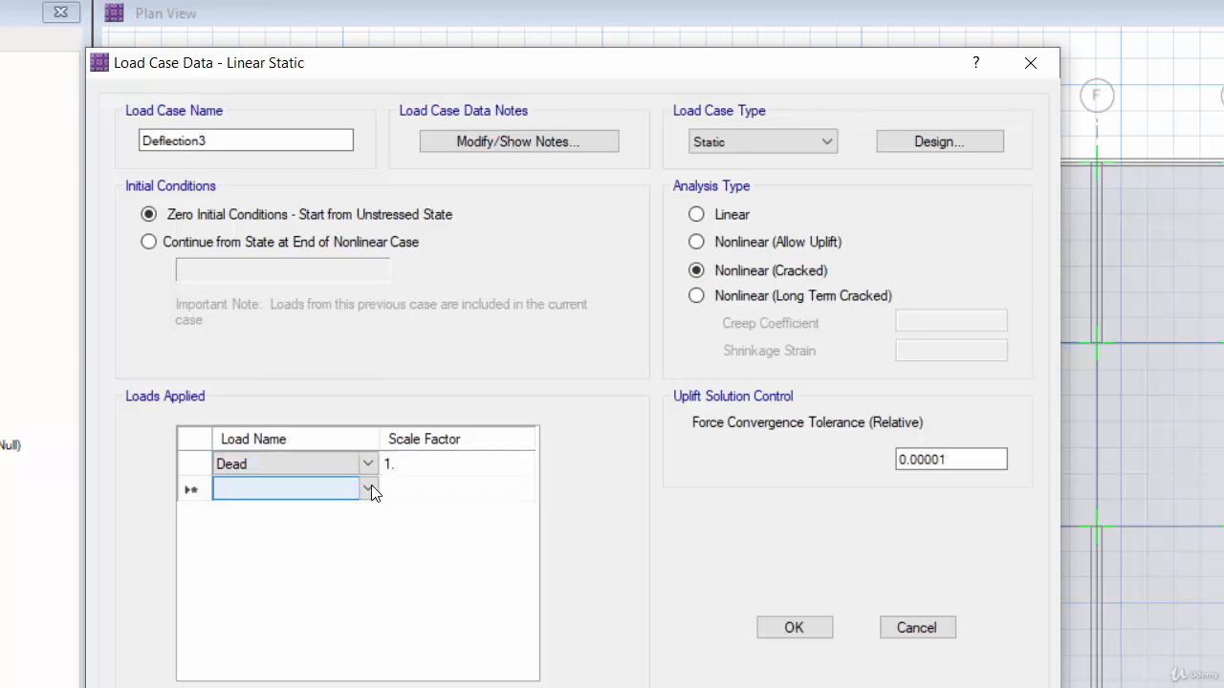
click(369, 487)
click(335, 526)
click(427, 489)
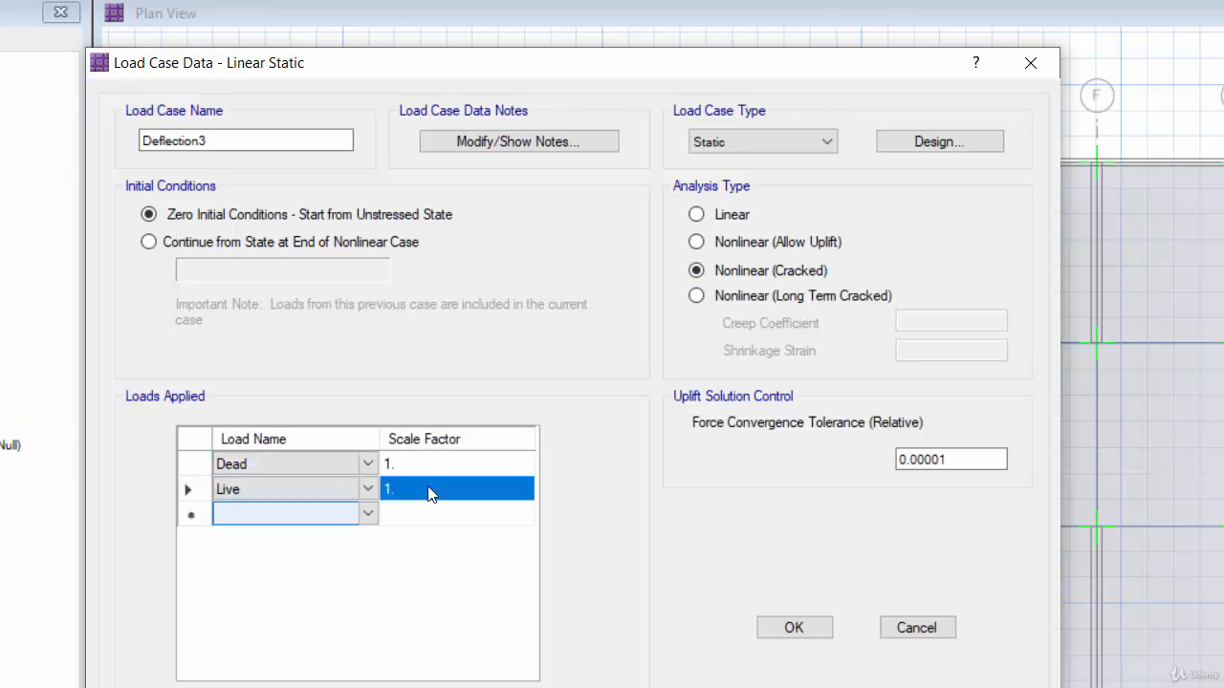
text(0.25)
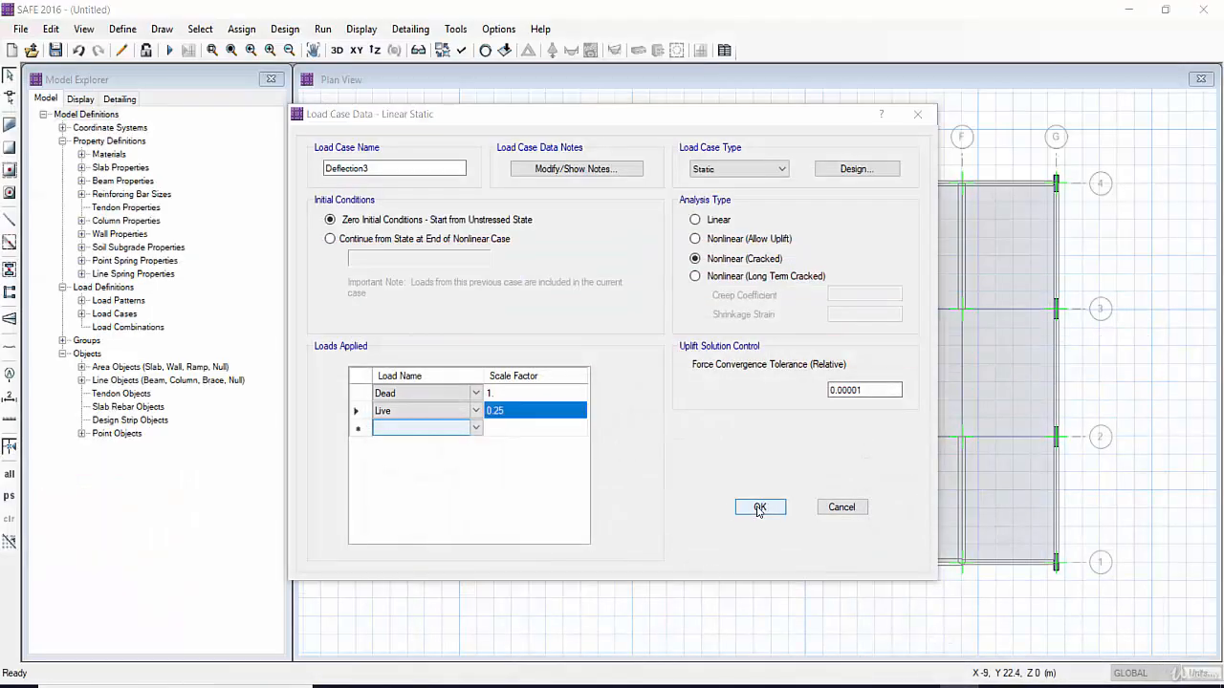
click(760, 507)
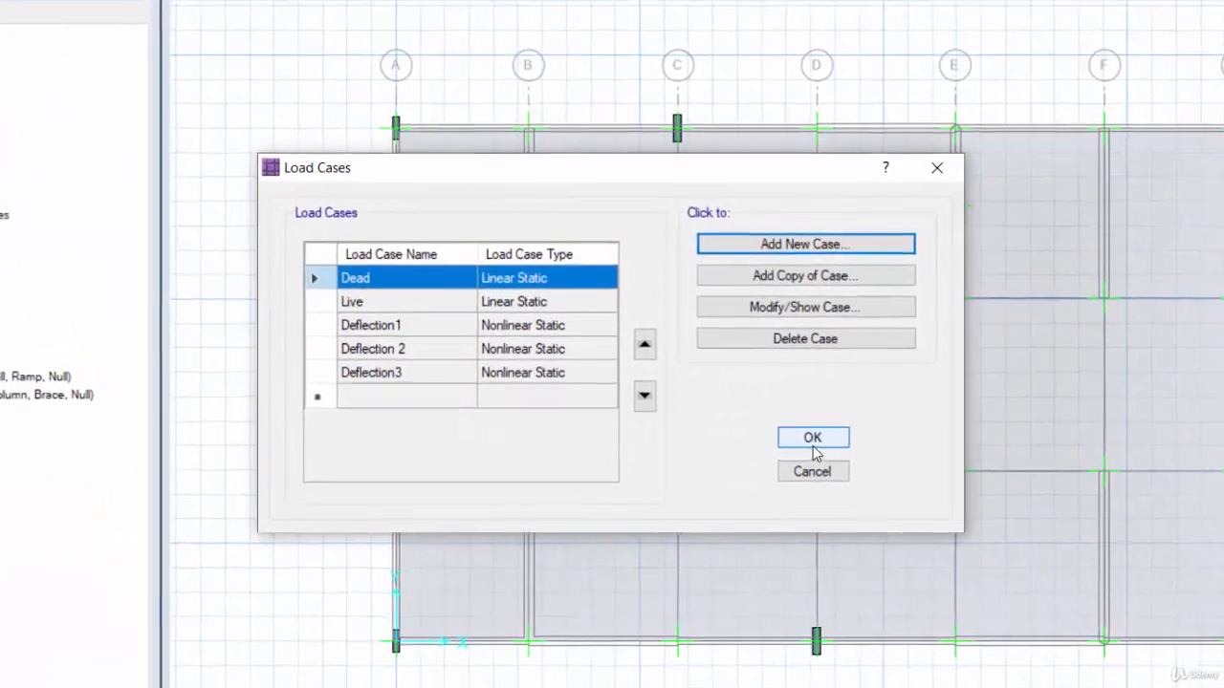
click(754, 411)
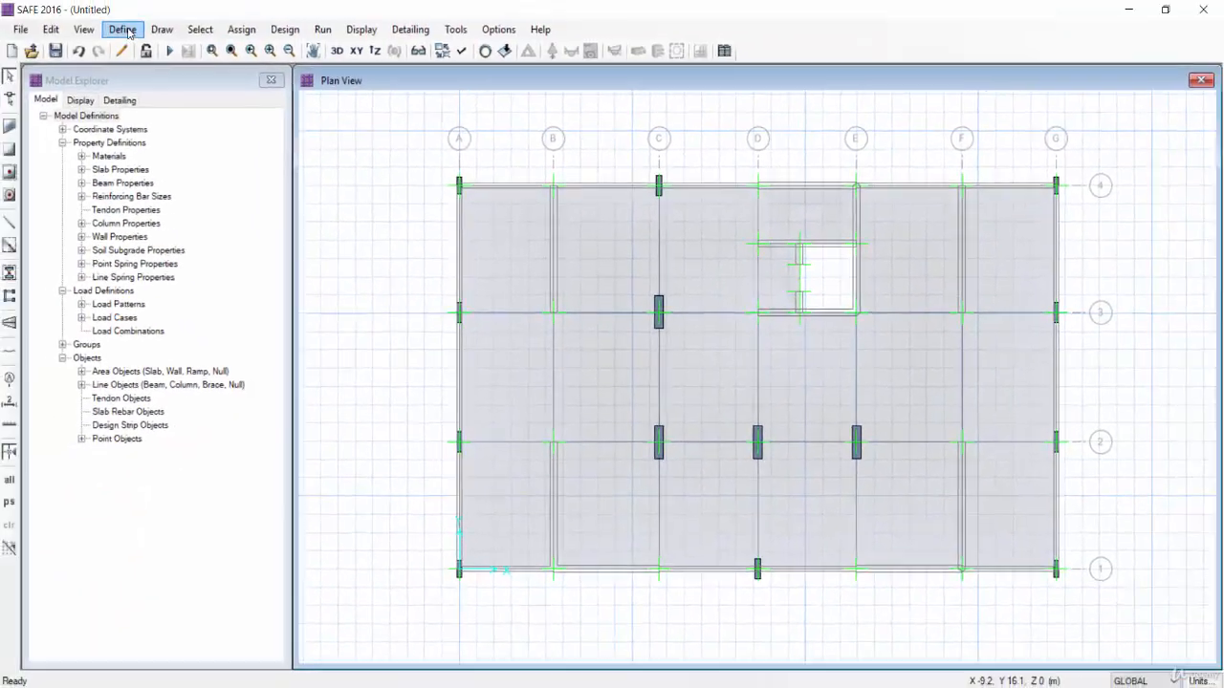
Add a new load combination with Deflection1 as its first load, at scale factor 1
click(123, 29)
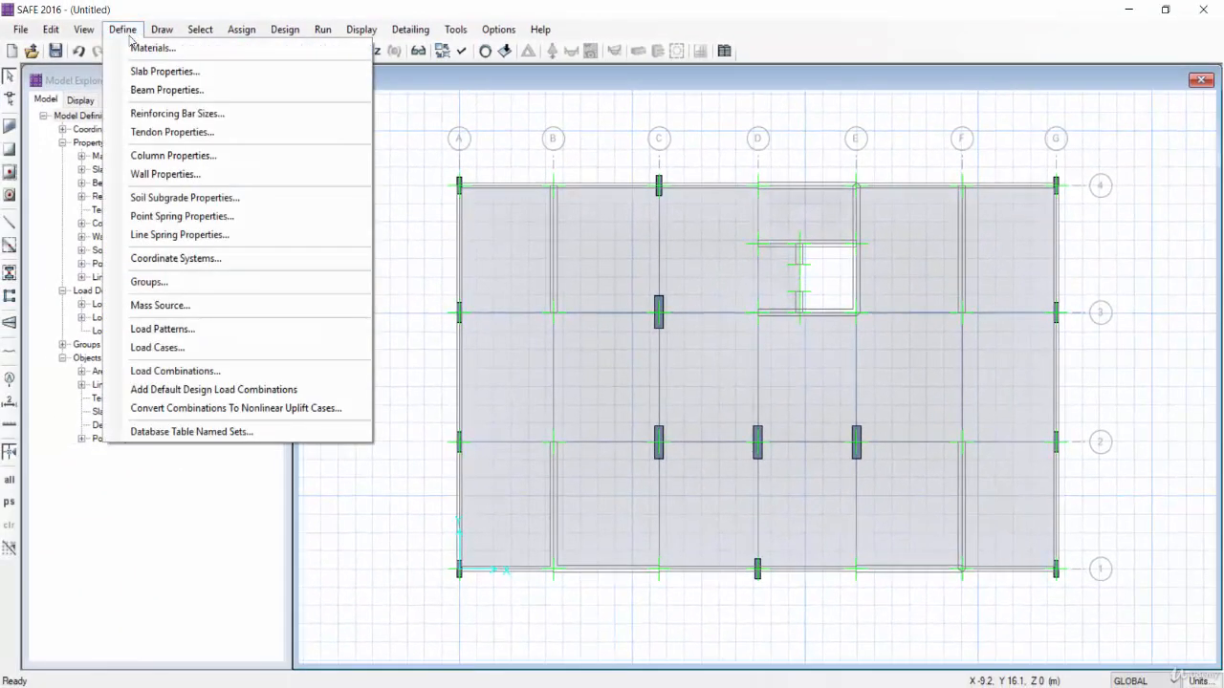
click(167, 371)
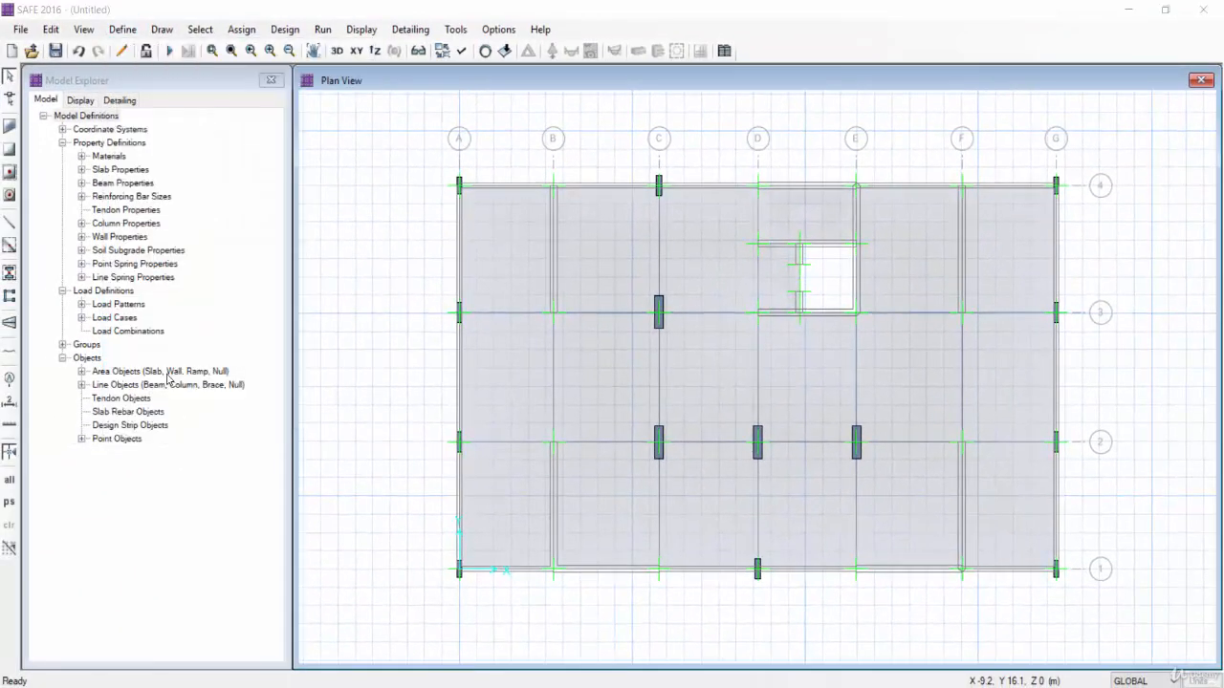
click(758, 287)
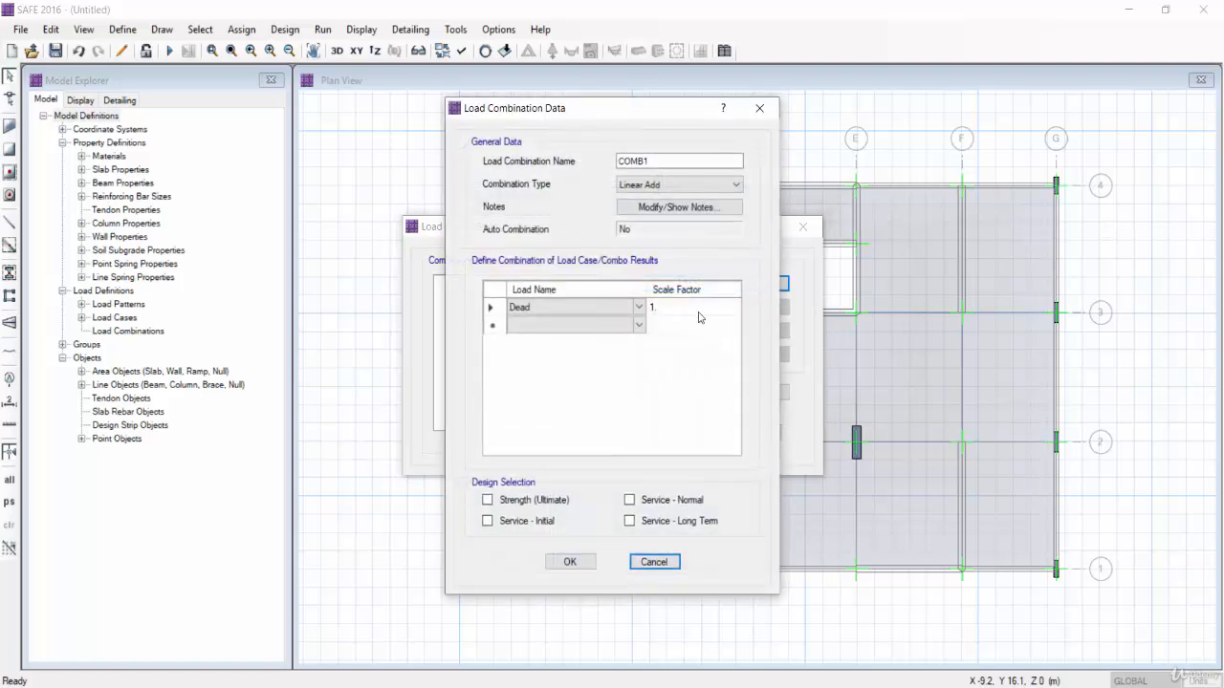
click(641, 310)
click(639, 306)
click(619, 348)
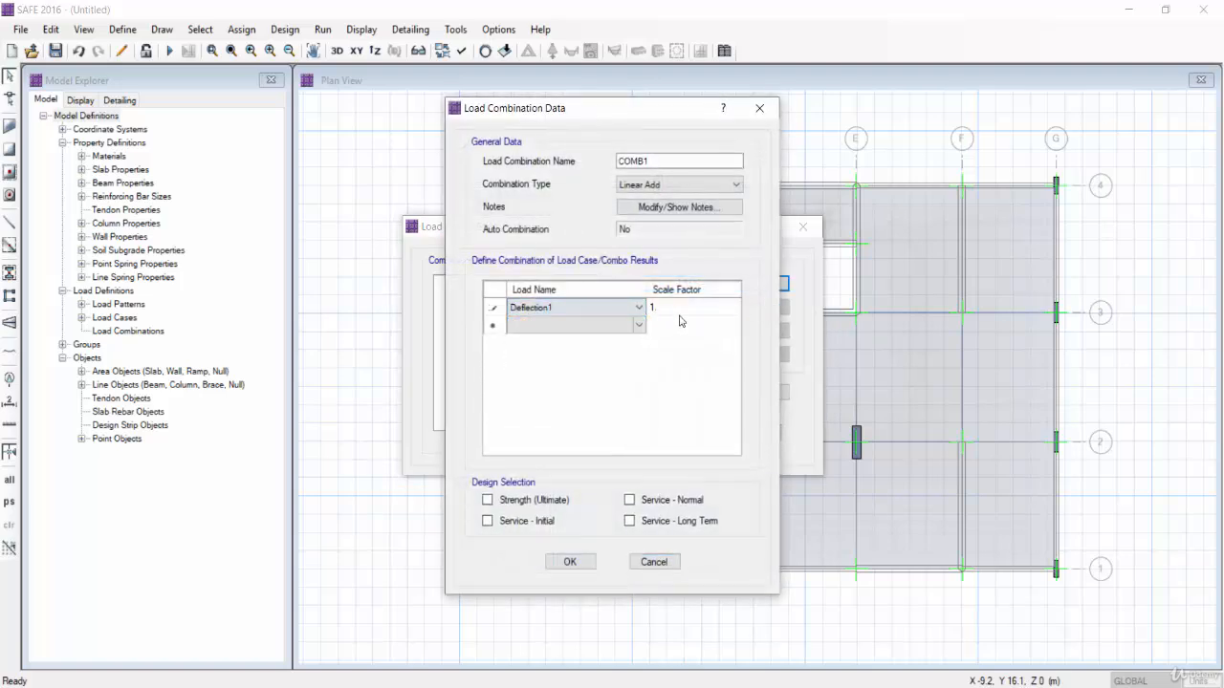
click(680, 312)
Add Deflection 2 with scale factor 1 and Deflection3 with scale factor -1 to the load combination
click(637, 328)
click(639, 326)
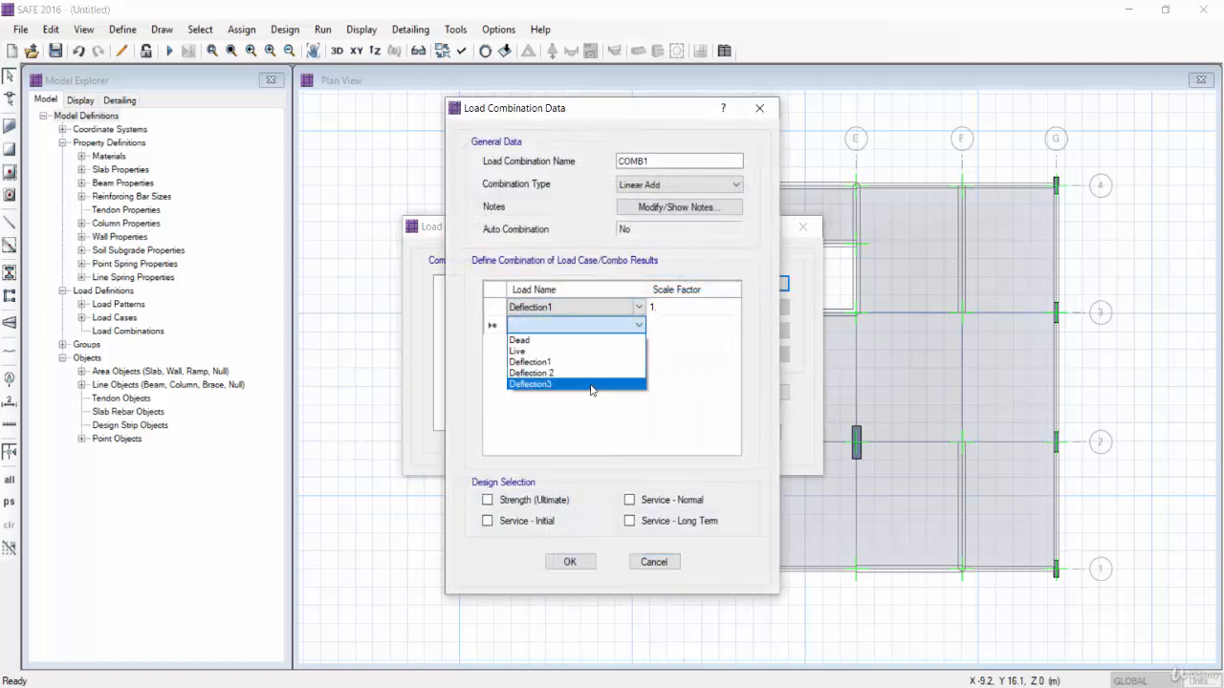
click(601, 381)
click(656, 328)
click(638, 343)
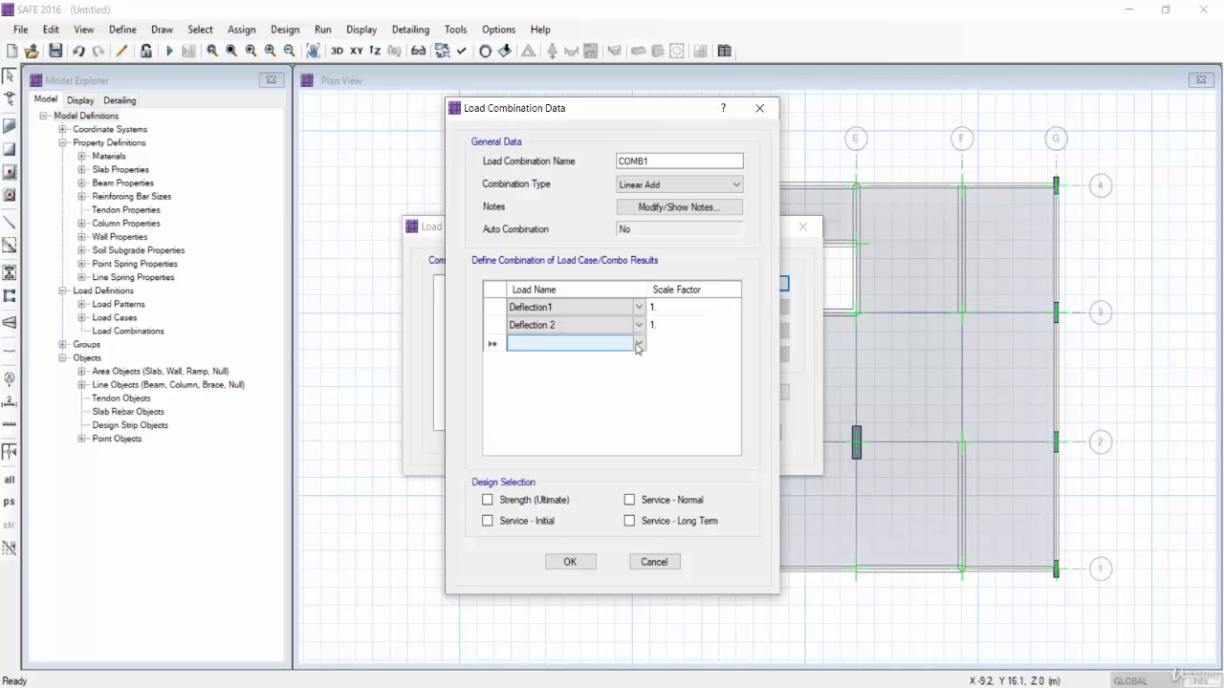
click(638, 343)
click(573, 406)
click(670, 350)
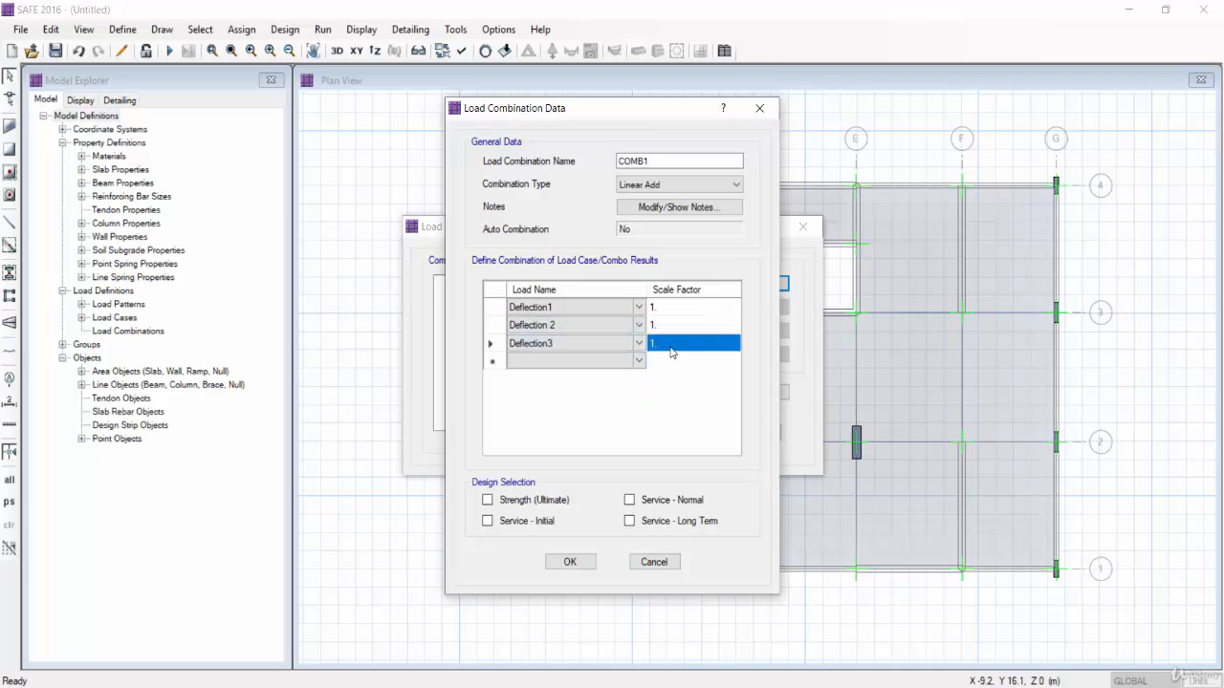
text(-1)
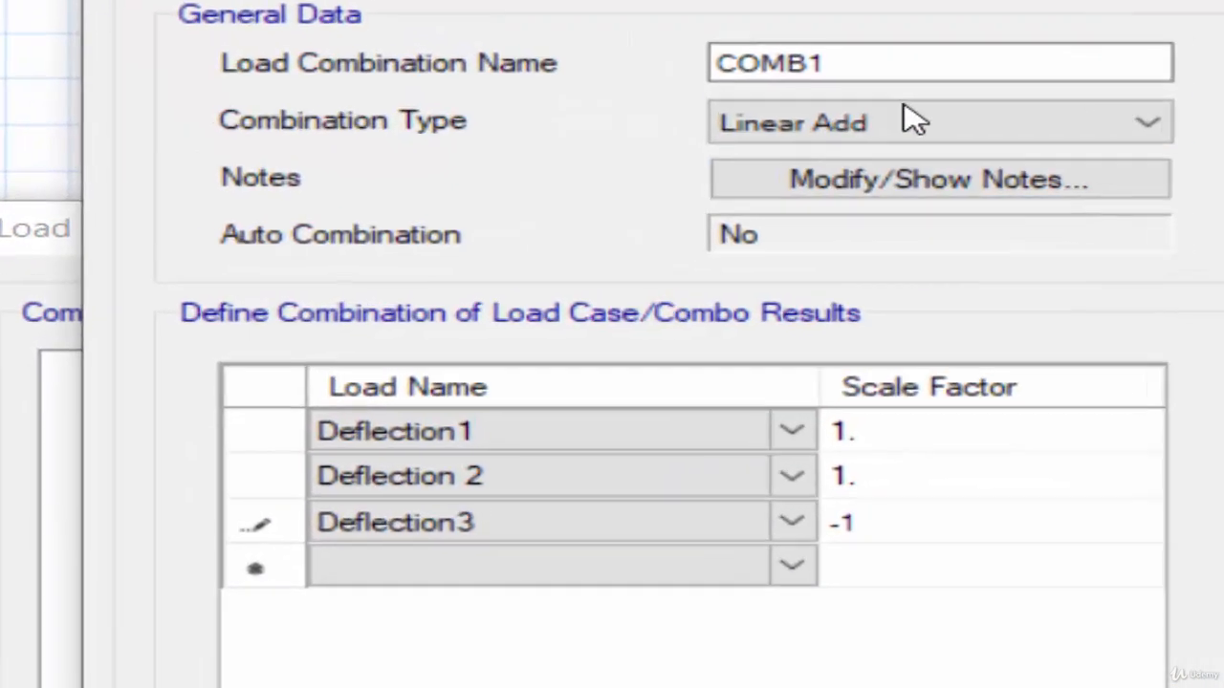
Name the load combination Total deflection and accept the load combinations
drag(663, 161, 596, 165)
text(Total de)
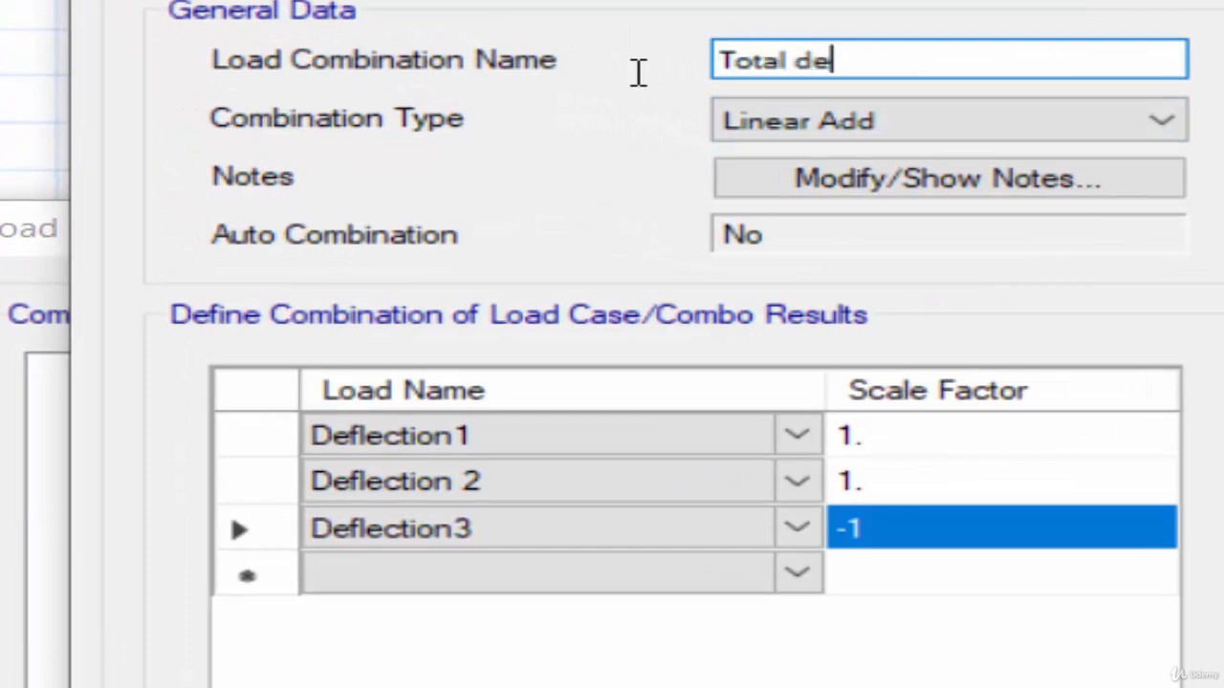
text(flection)
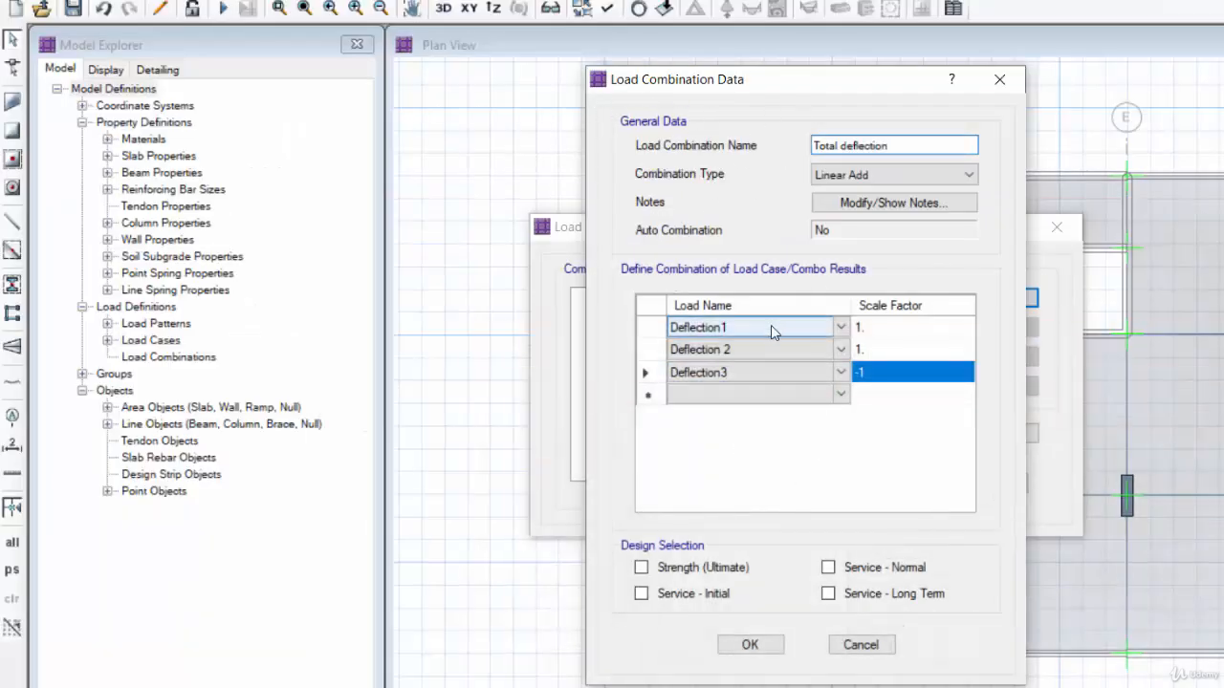
click(753, 648)
click(896, 490)
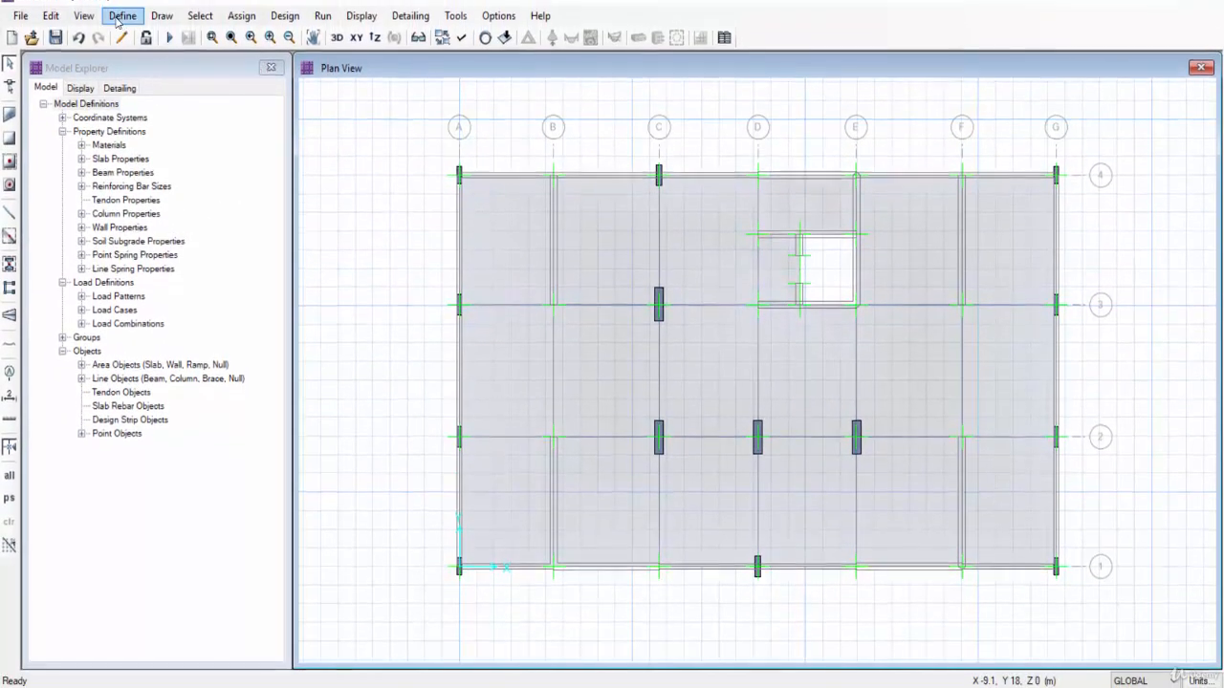
Review the material and rib dimensions of the slab property Waffle slab type 1
click(123, 30)
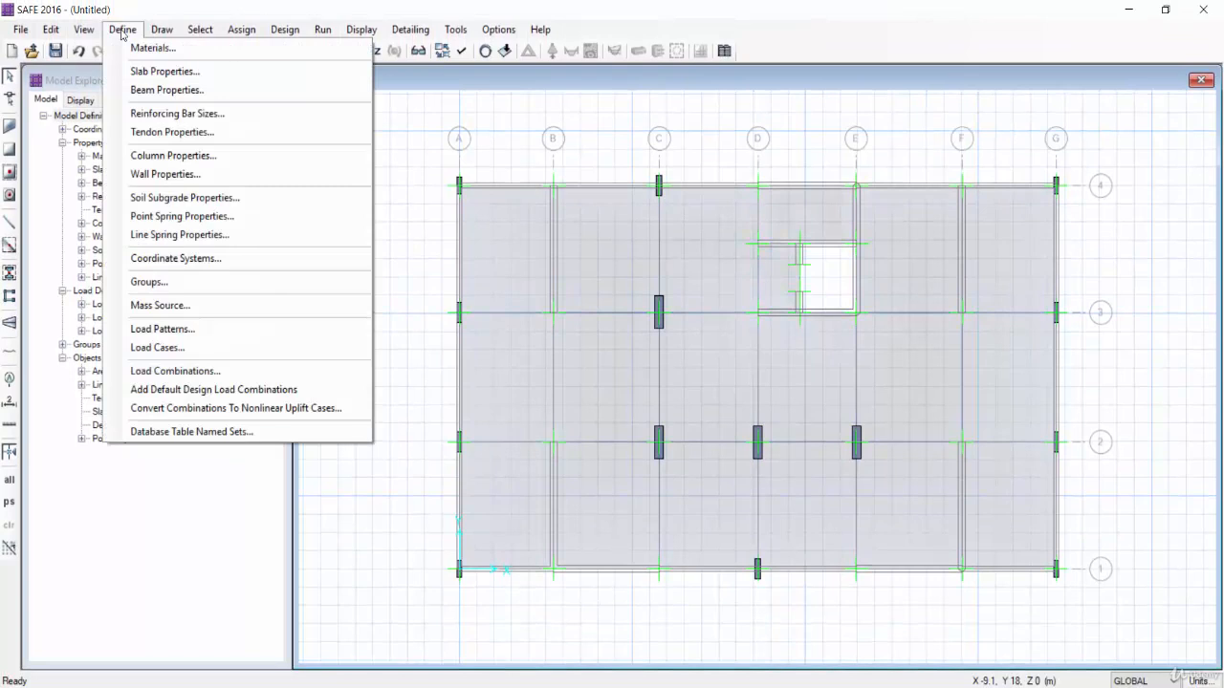
click(165, 70)
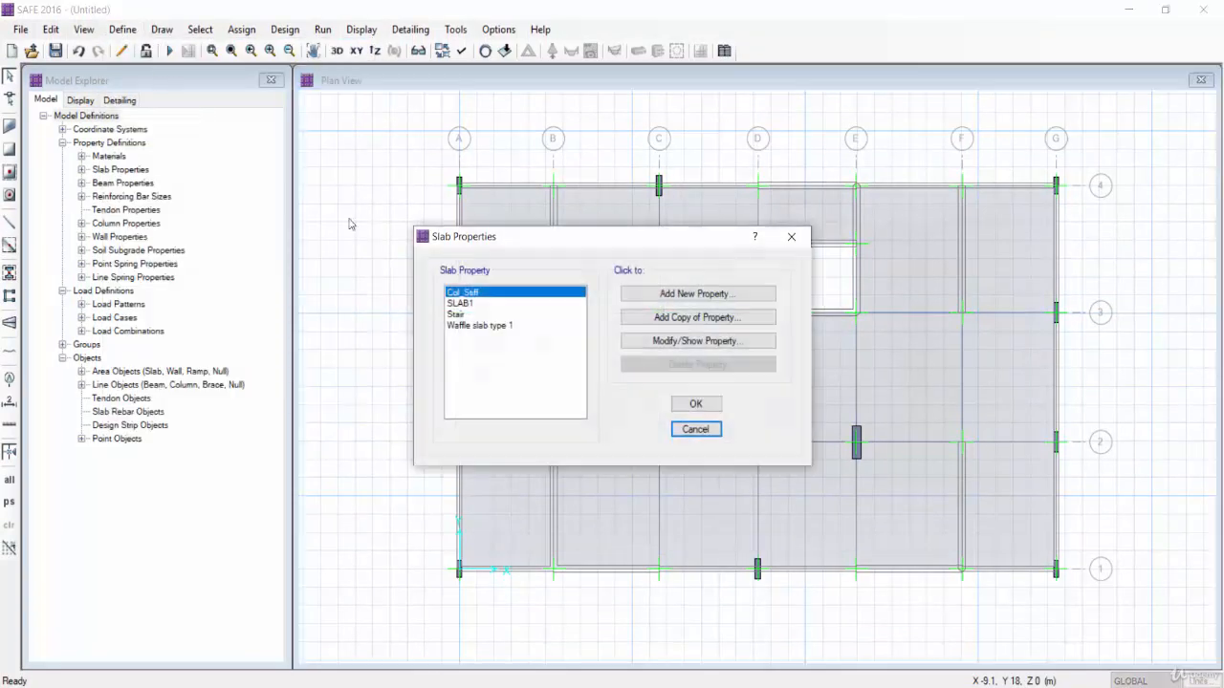
click(479, 325)
click(695, 341)
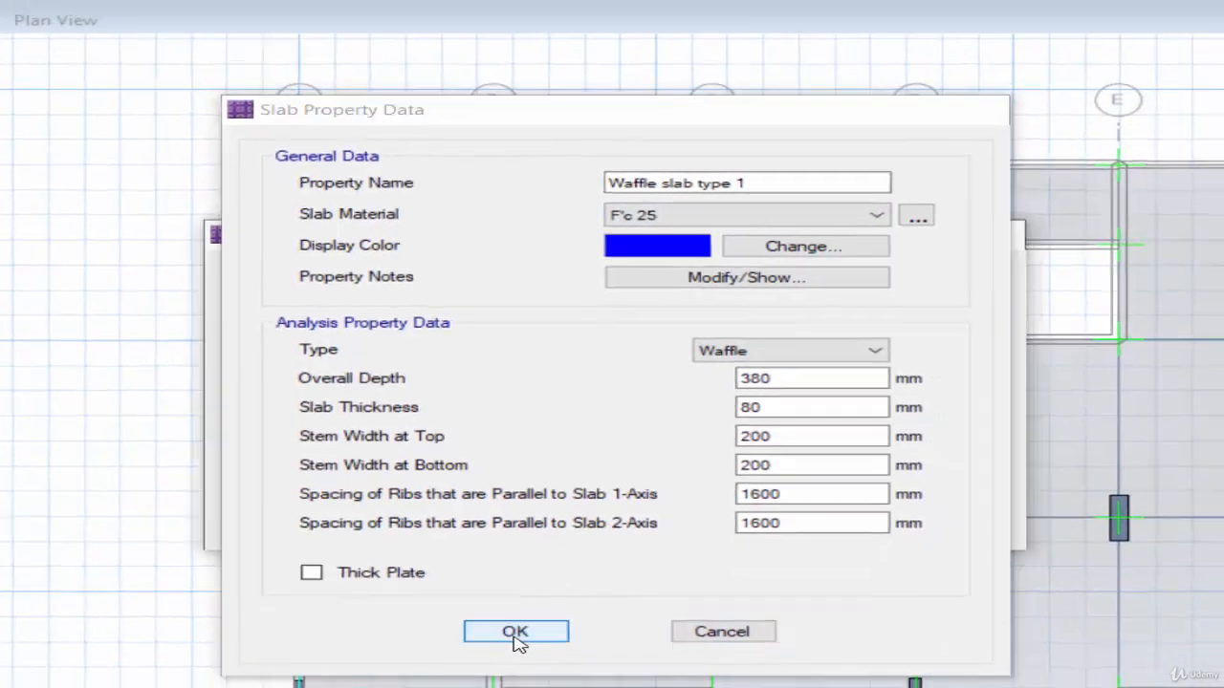
click(482, 687)
click(614, 516)
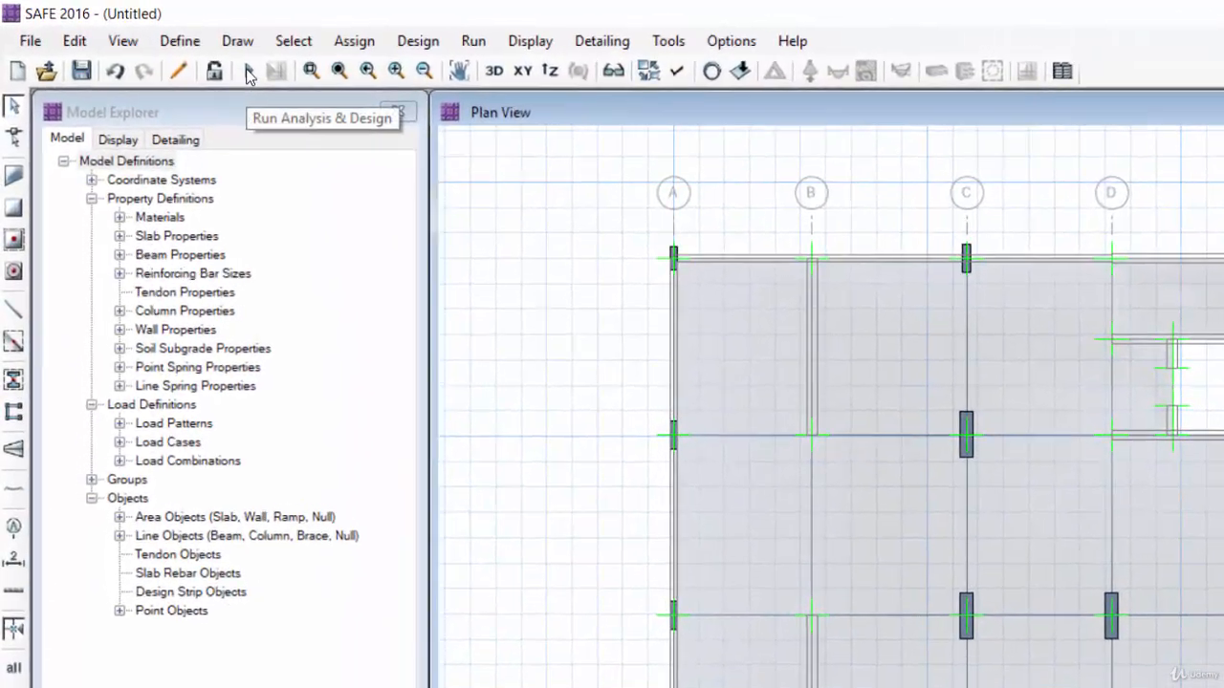
Run the analysis and design, saving the model as waffle type 1
click(169, 50)
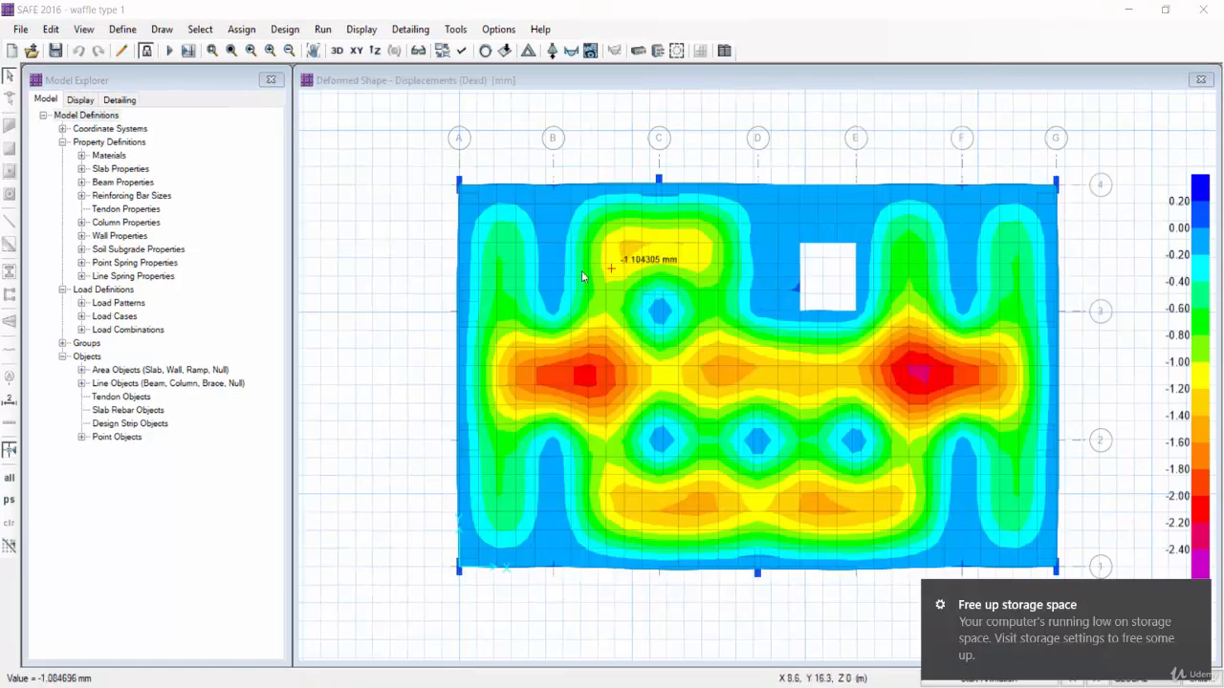
click(1196, 593)
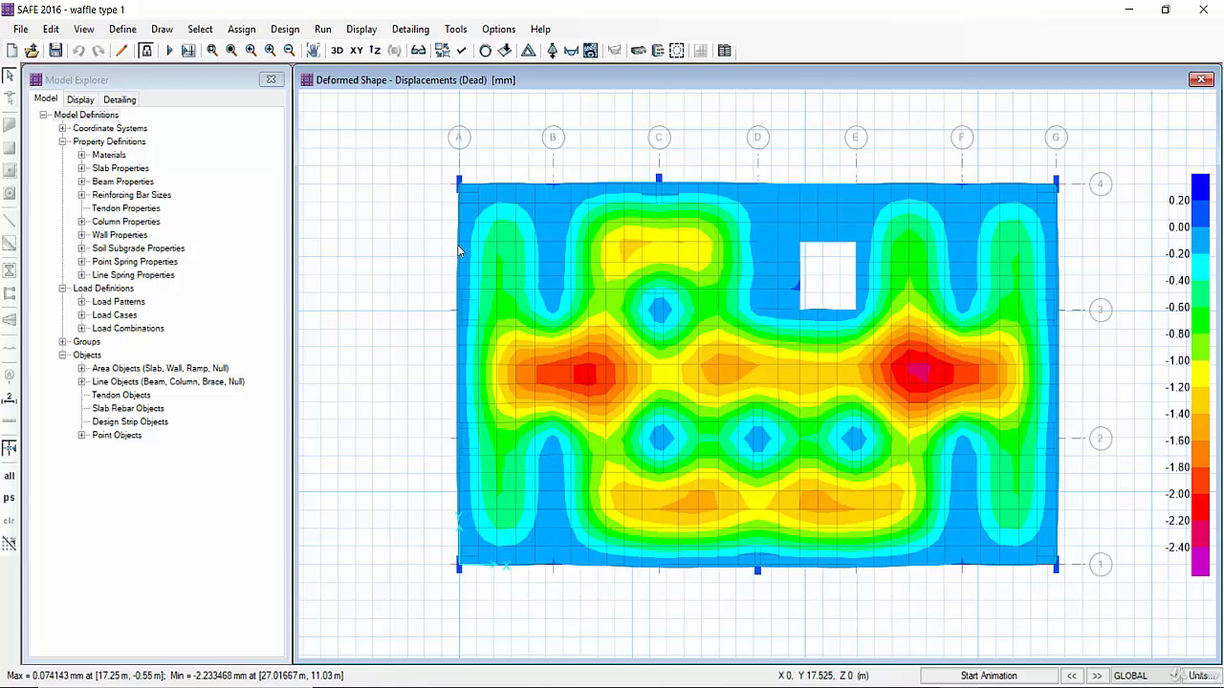
Return to the undeformed plan and turn on the display of slab internal ribs
click(483, 54)
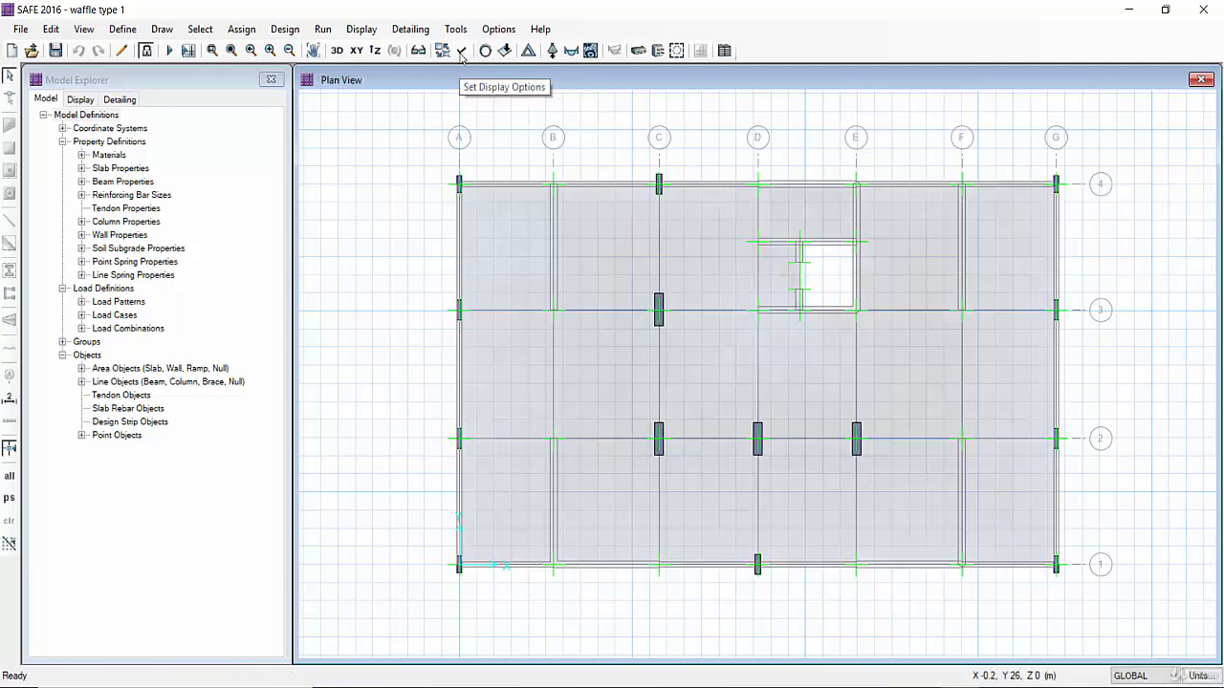
click(461, 53)
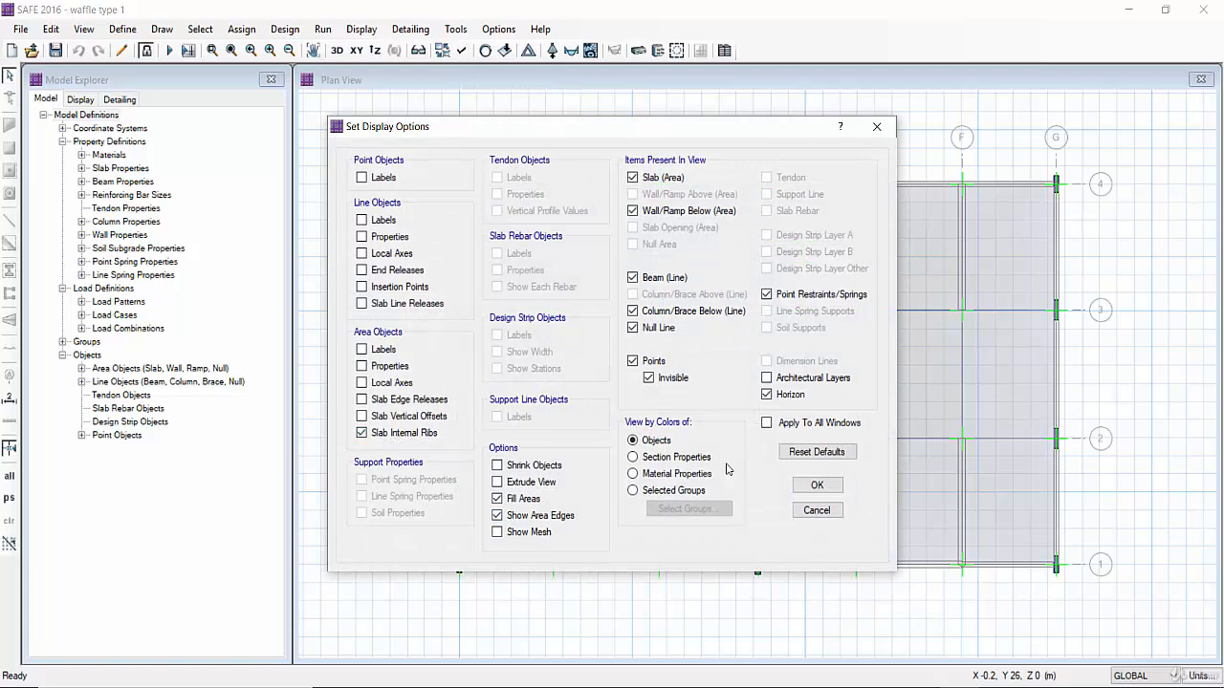
click(816, 485)
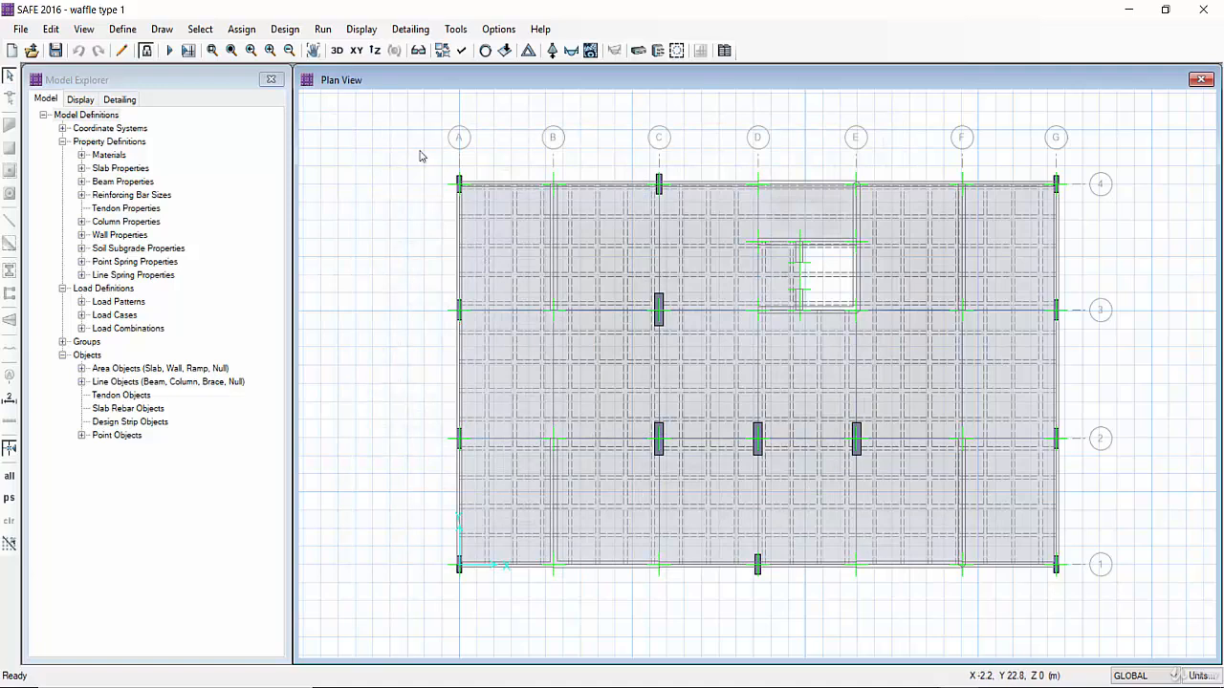
Display the deformed shape contours for the Total deflection load combination and check the maximum and minimum displacements
click(360, 32)
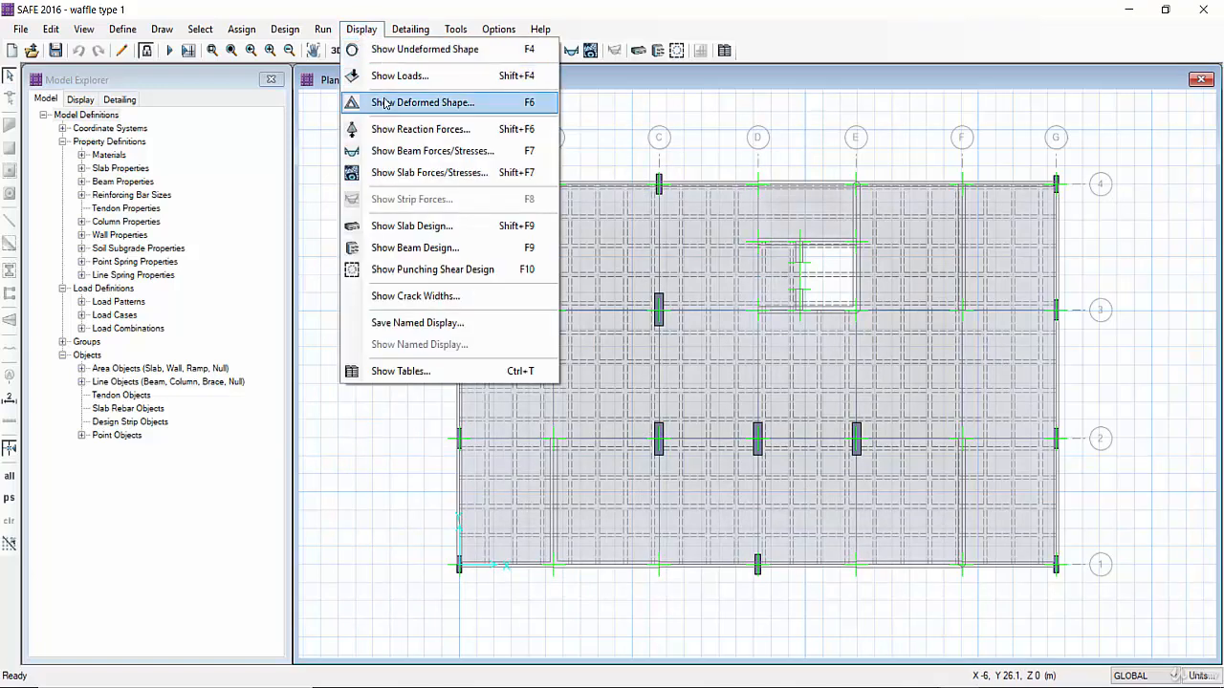
click(420, 103)
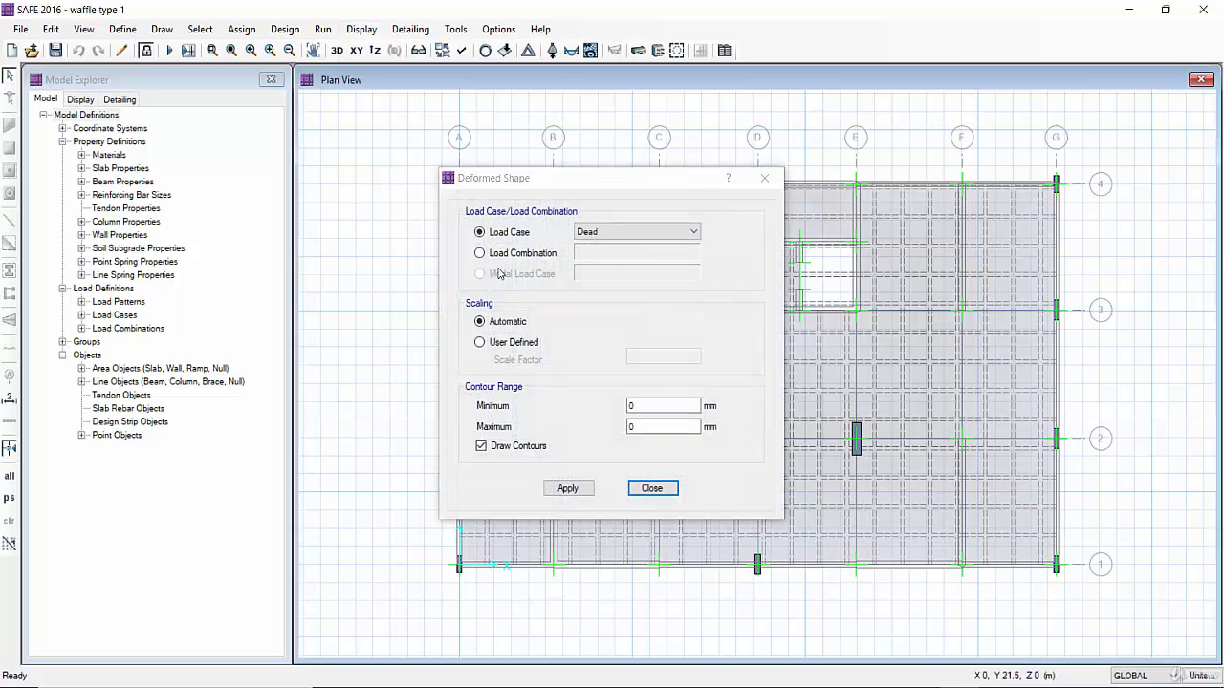
click(515, 256)
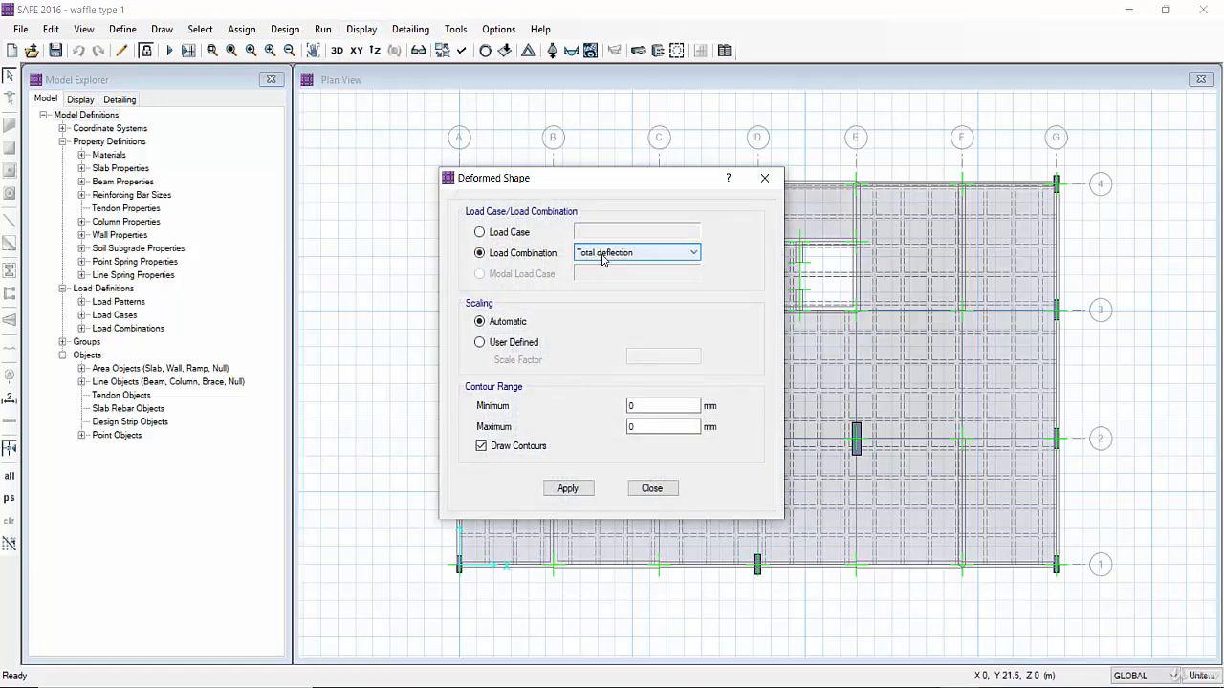
drag(572, 178, 272, 131)
click(269, 441)
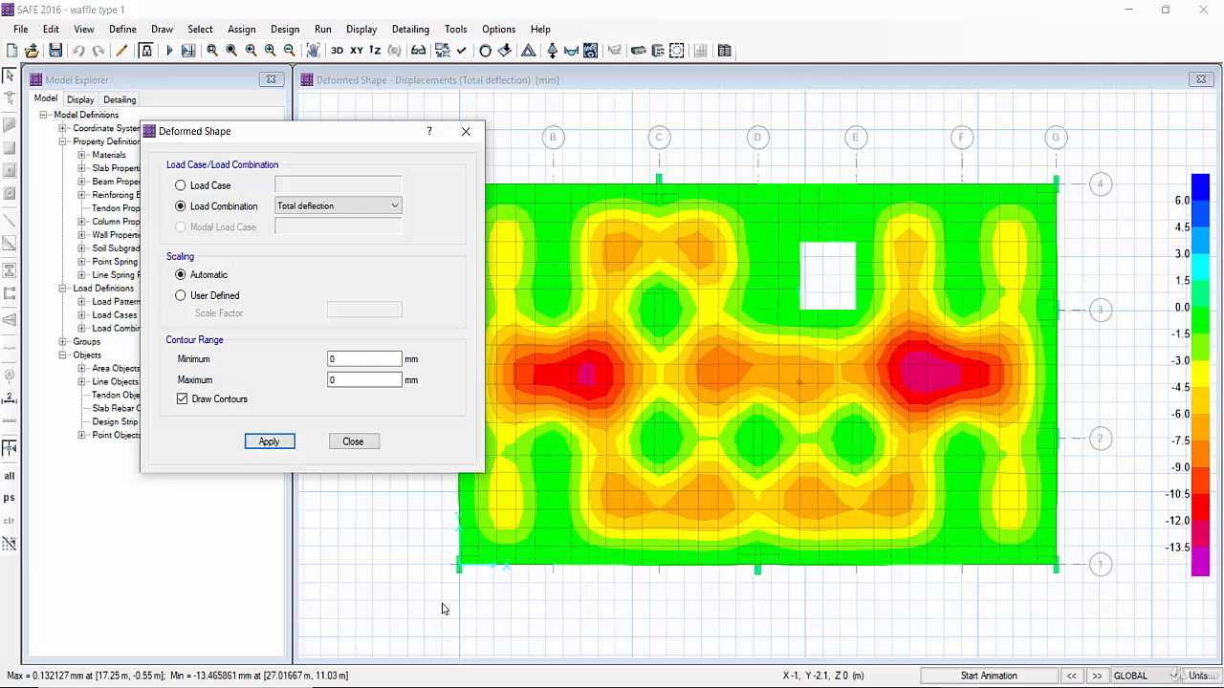
drag(366, 131, 268, 59)
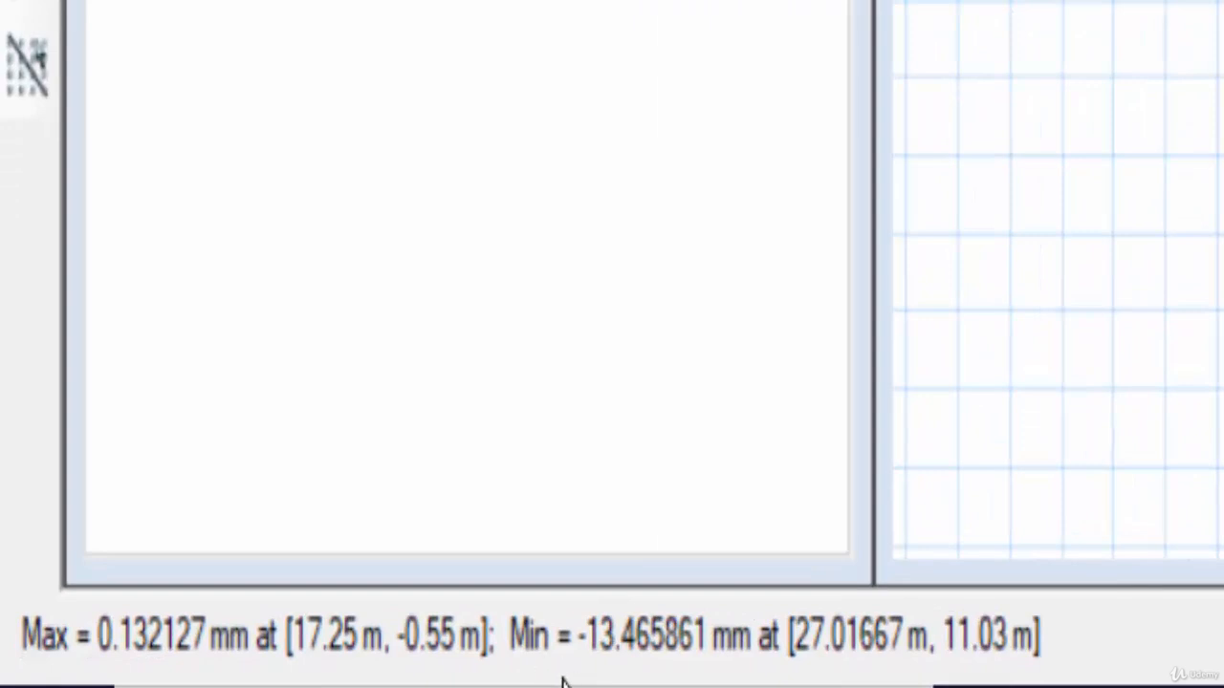
click(997, 561)
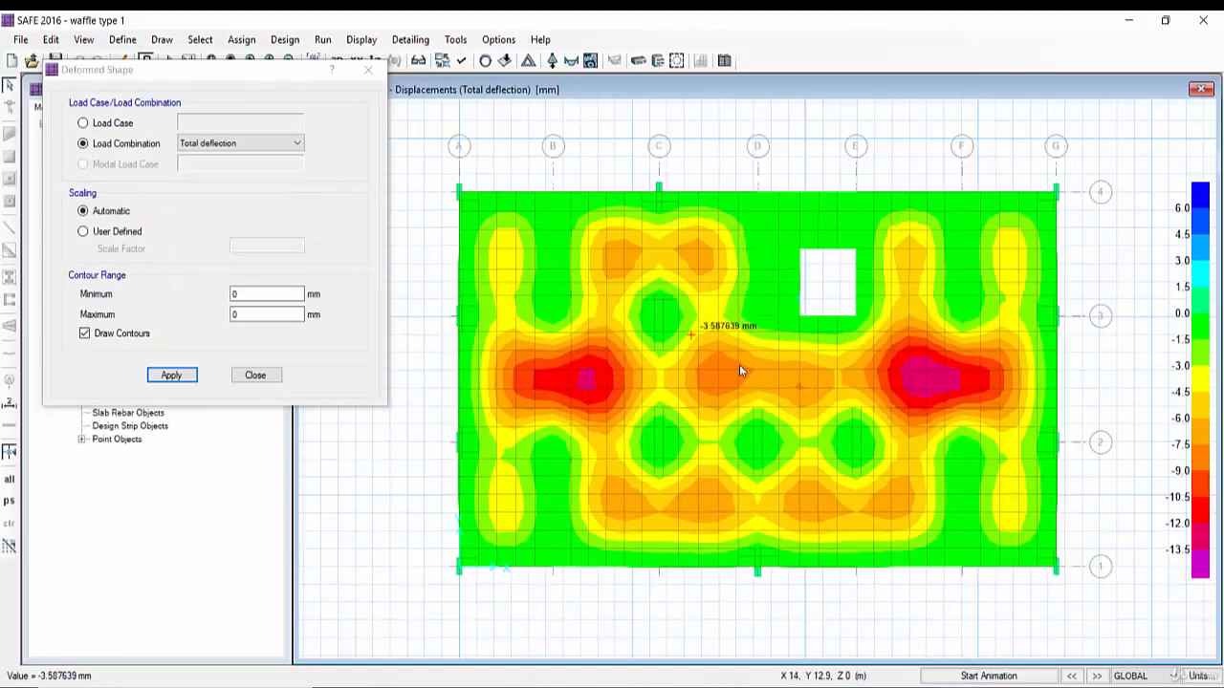
click(369, 70)
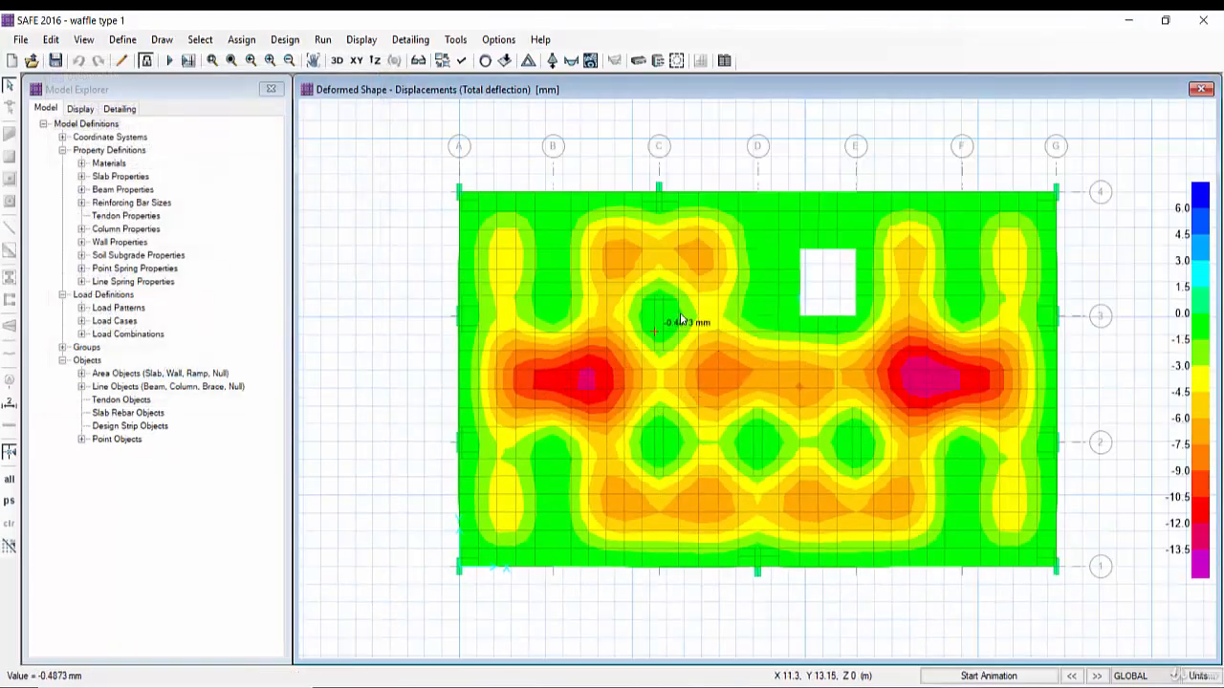